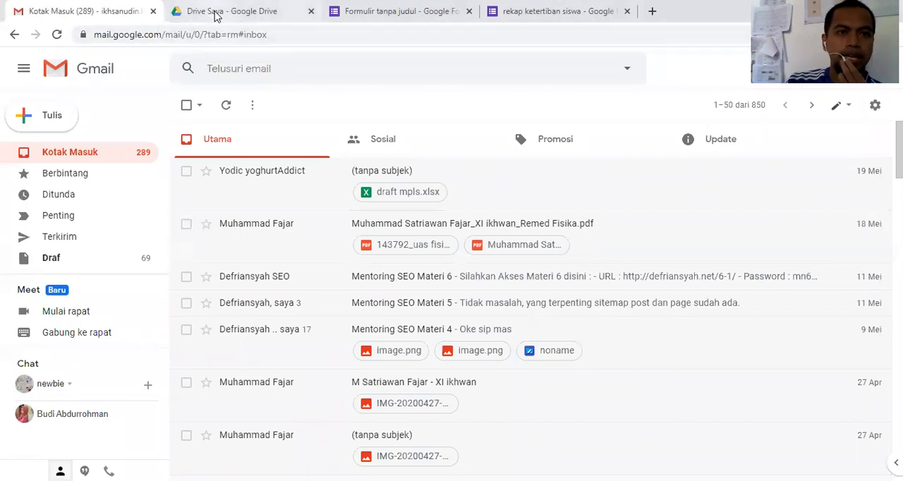
Step: Open Google Drive from Gmail's list of Google apps and close the duplicate Drive tab
click(215, 17)
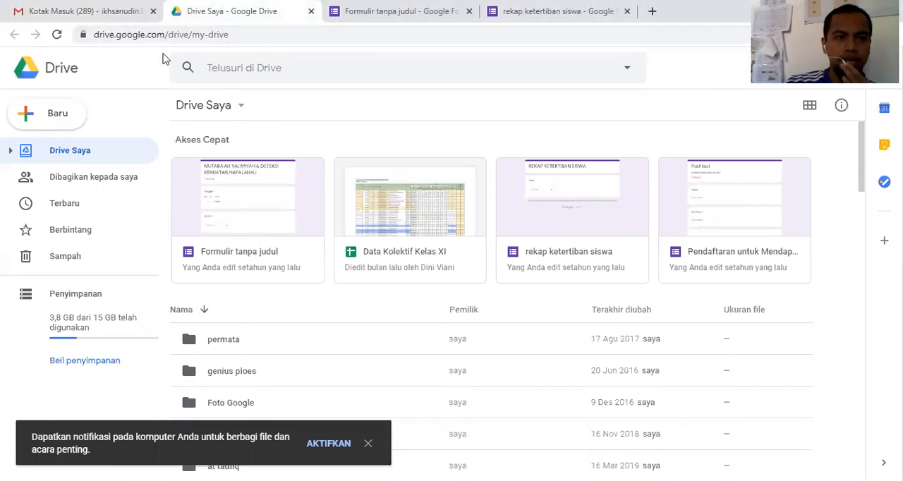
click(99, 16)
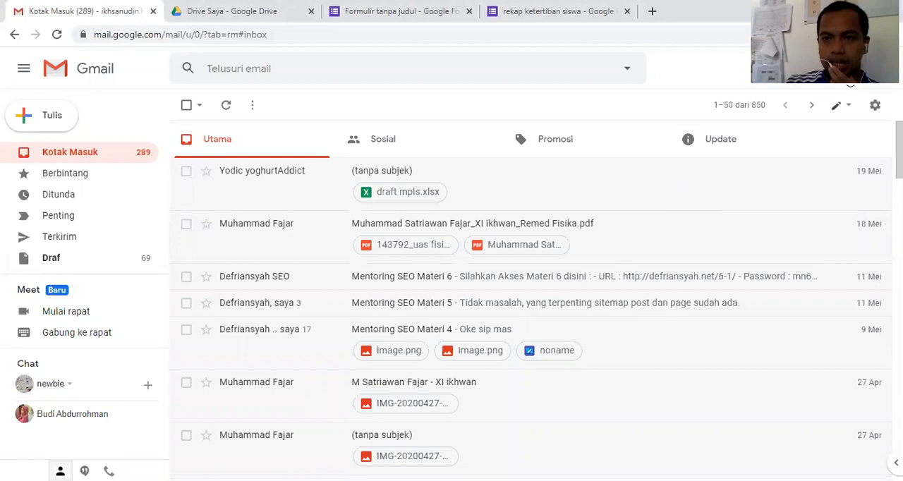
click(848, 68)
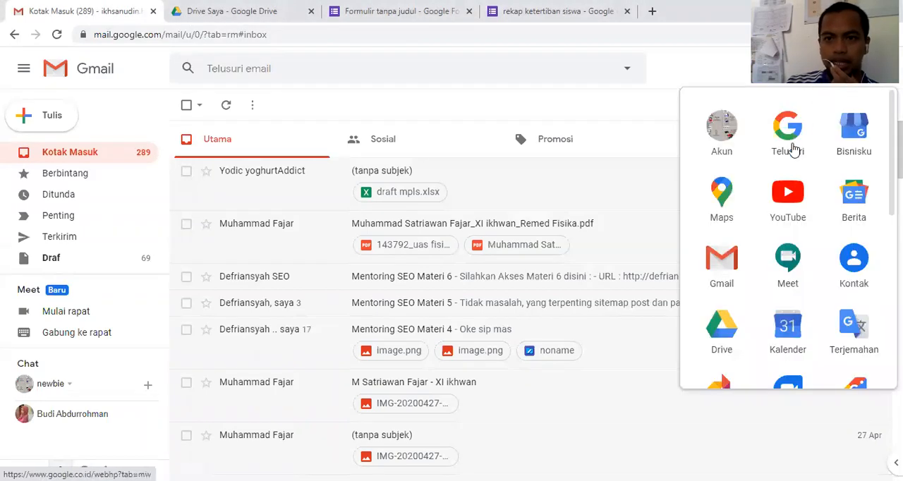
click(728, 338)
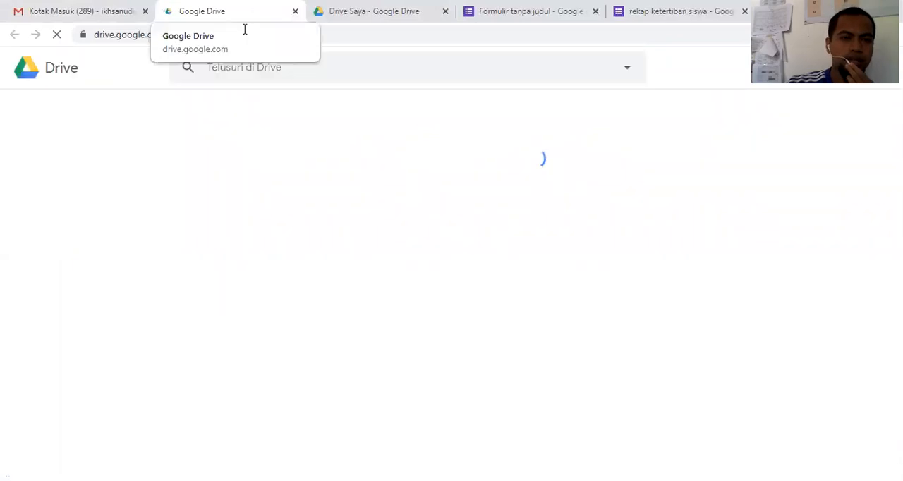
click(344, 23)
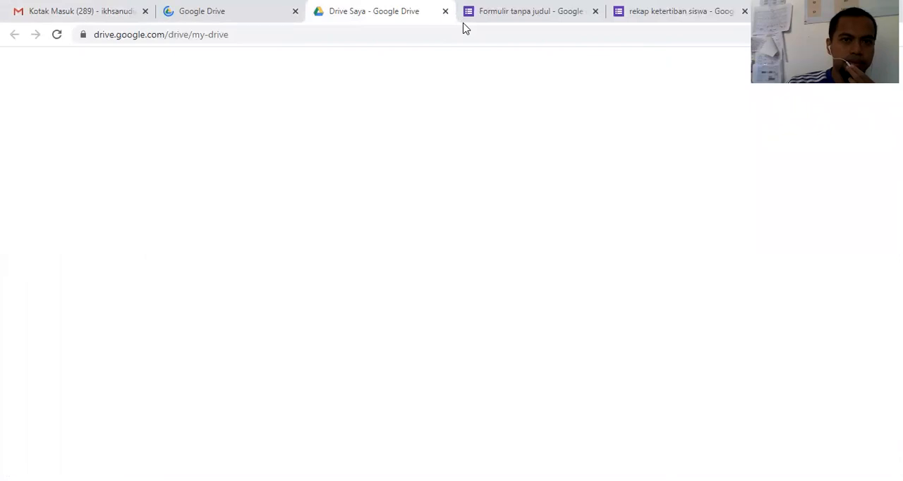
right_click(393, 14)
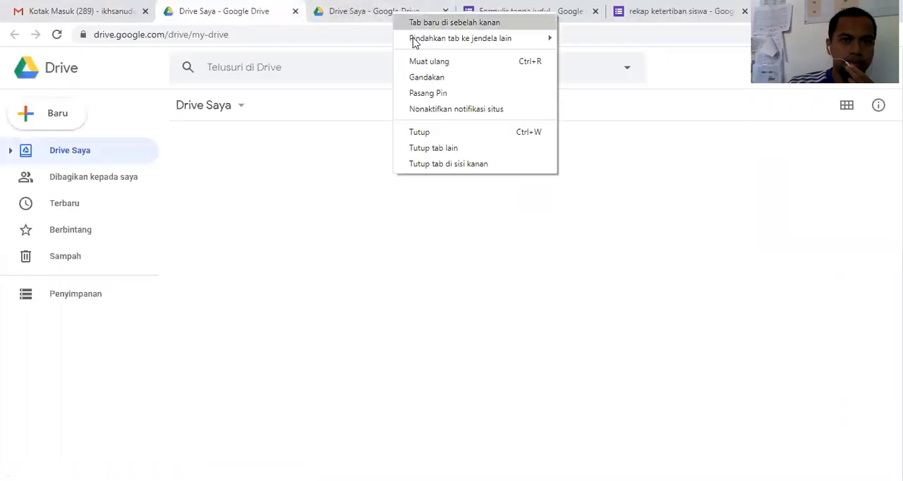
click(446, 132)
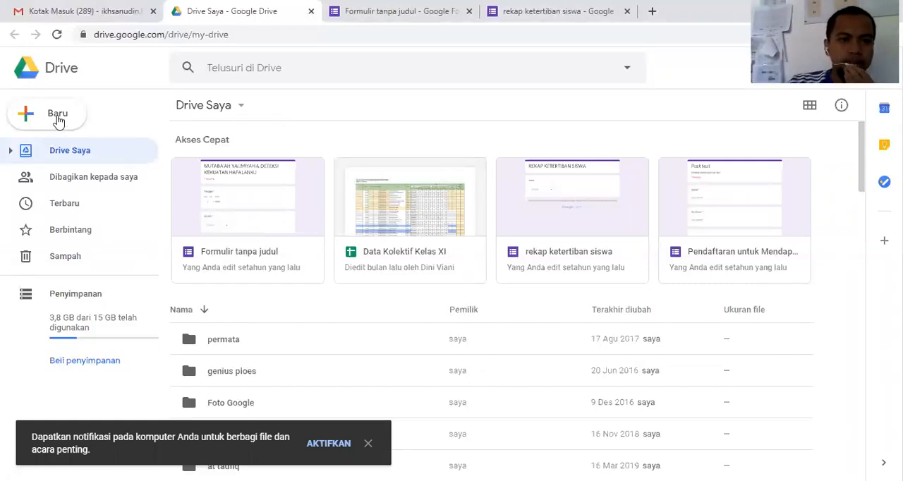
click(58, 116)
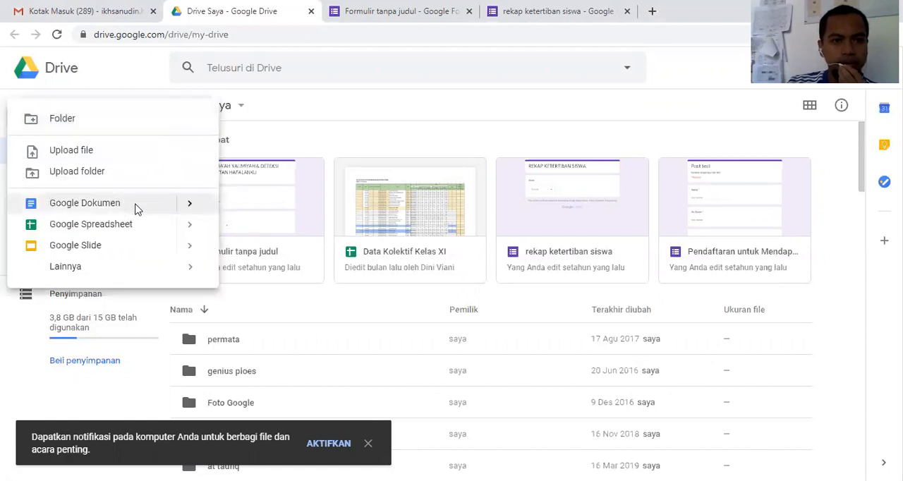
click(136, 210)
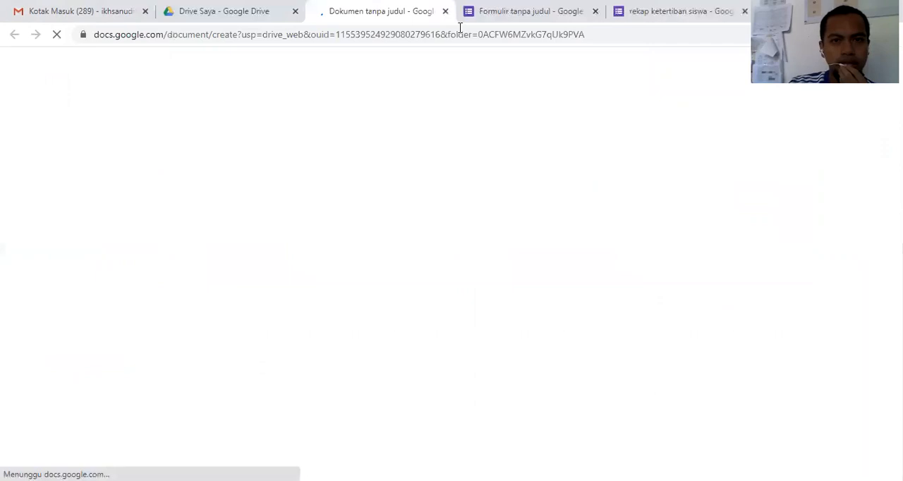
right_click(373, 6)
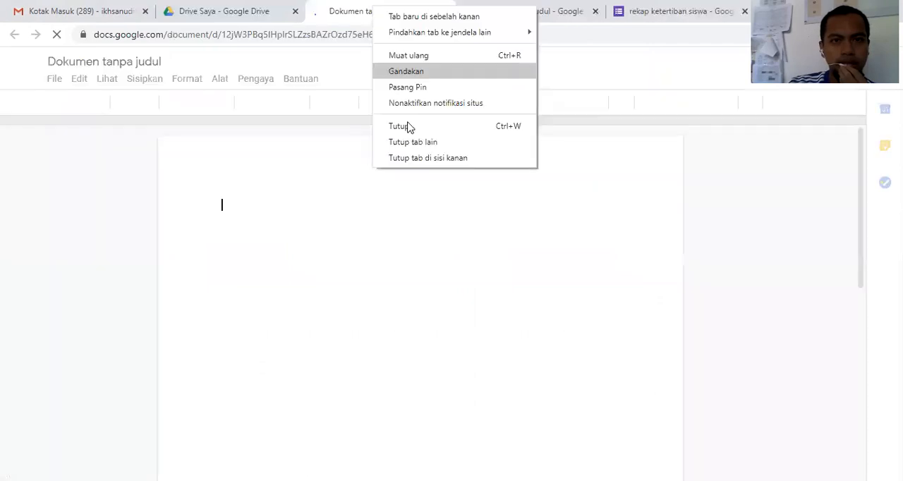
click(284, 33)
key(ctrl+w)
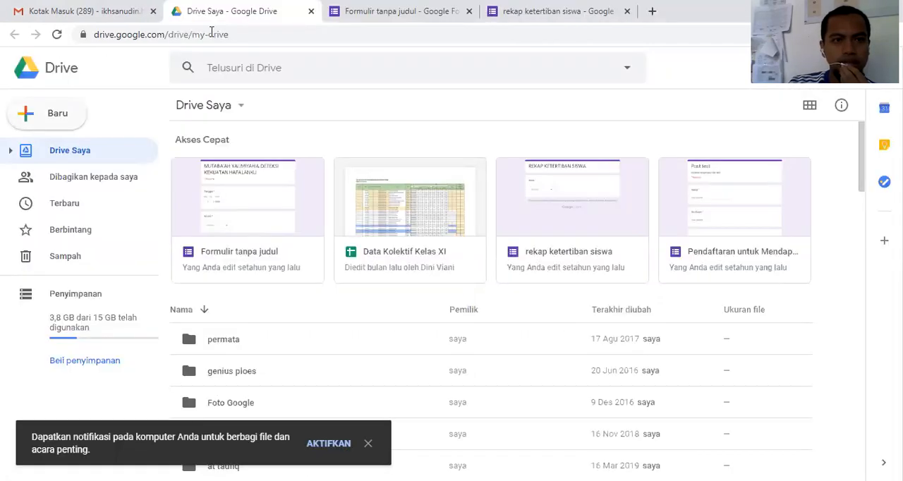
Step: Create a new blank Google Form in My Drive and add three more sections, making four in all
click(54, 115)
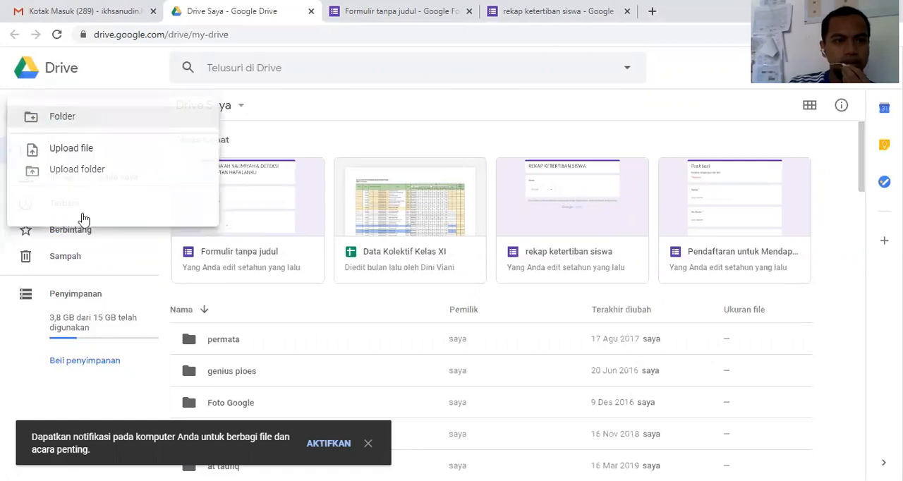
mouse_move(102, 273)
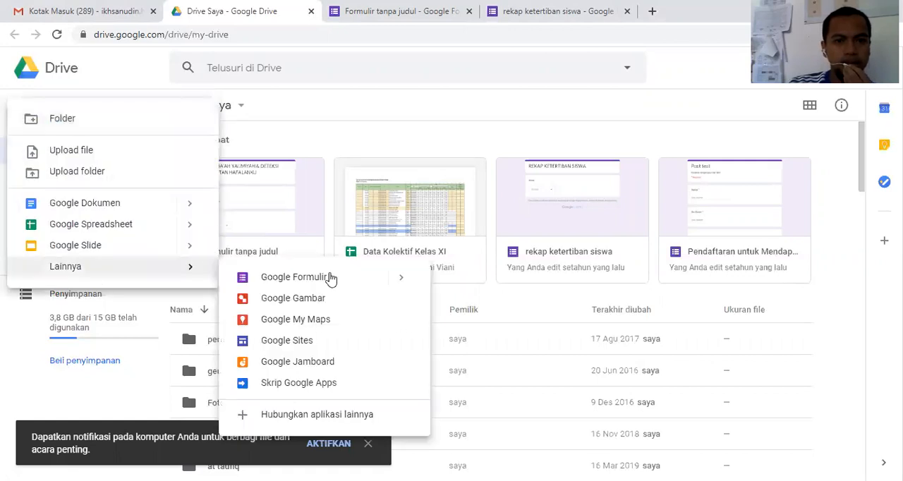
click(329, 276)
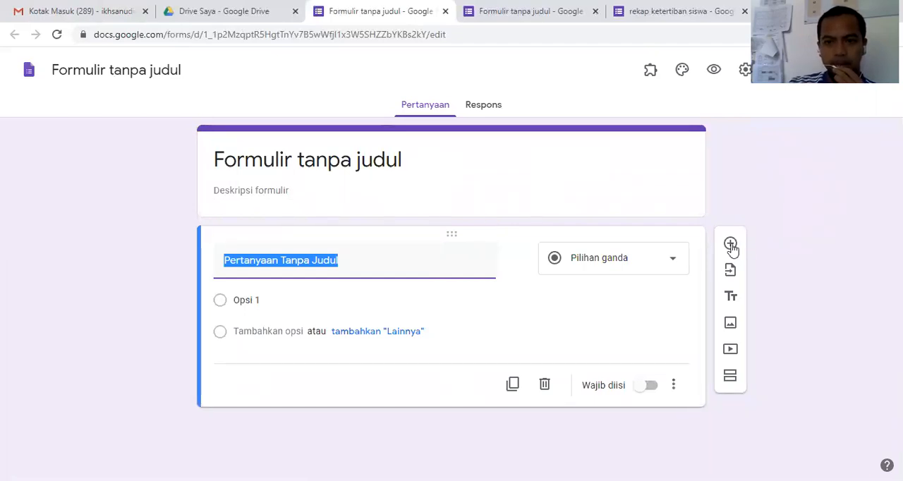
click(730, 379)
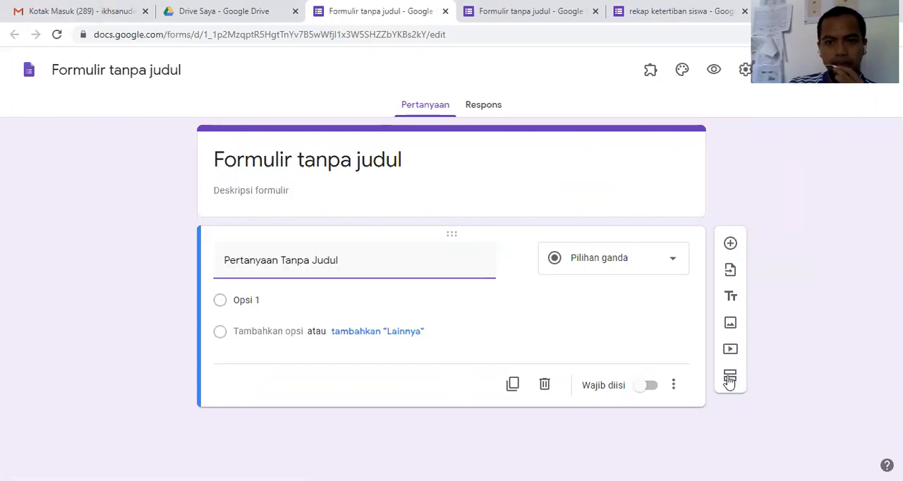
click(726, 445)
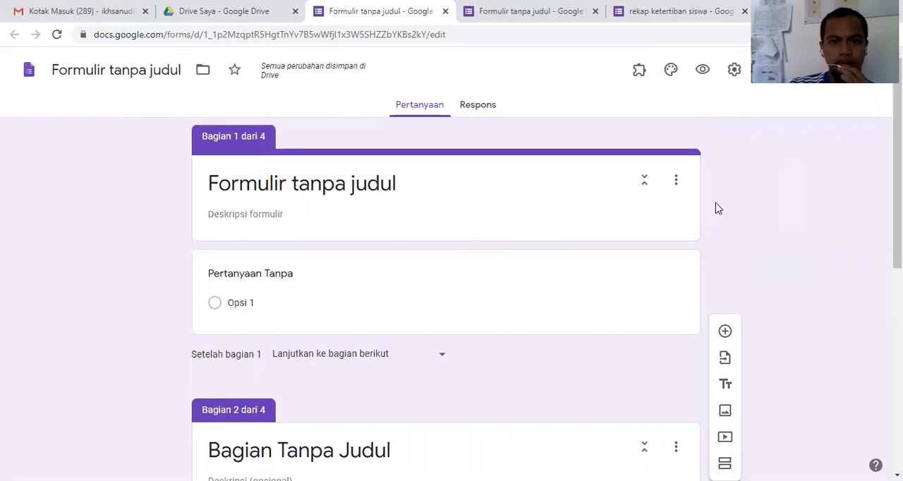
Step: Set the form's title in section 1 to "PENILAIAN AKHIR TAHUN PELAJARAN 2019/2020 SMAIT AT TAUFIQ"
click(656, 202)
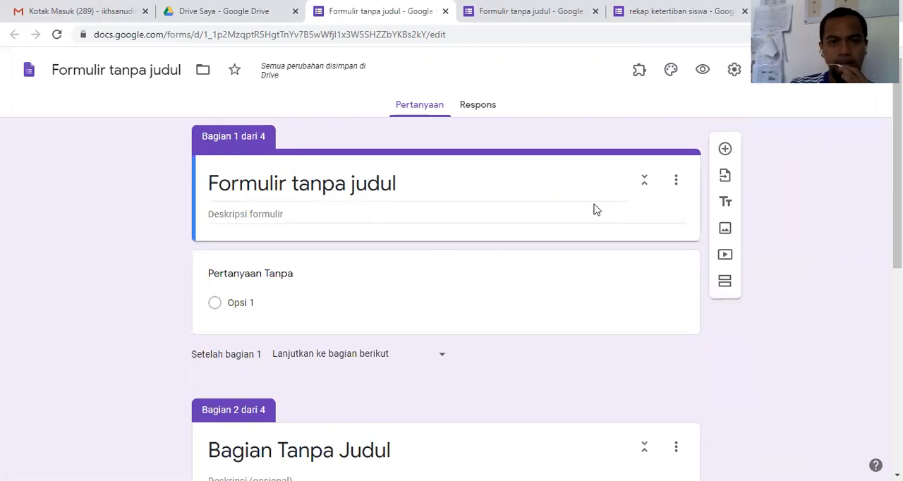
click(414, 183)
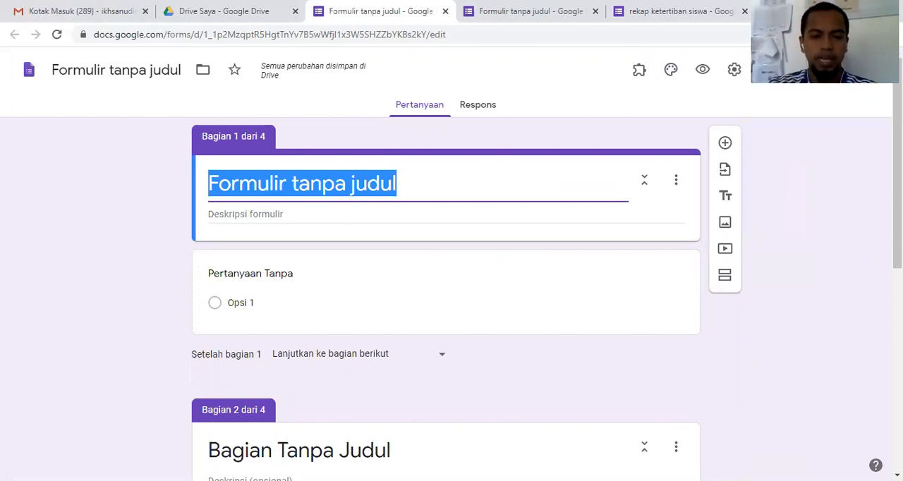
text(PENILA)
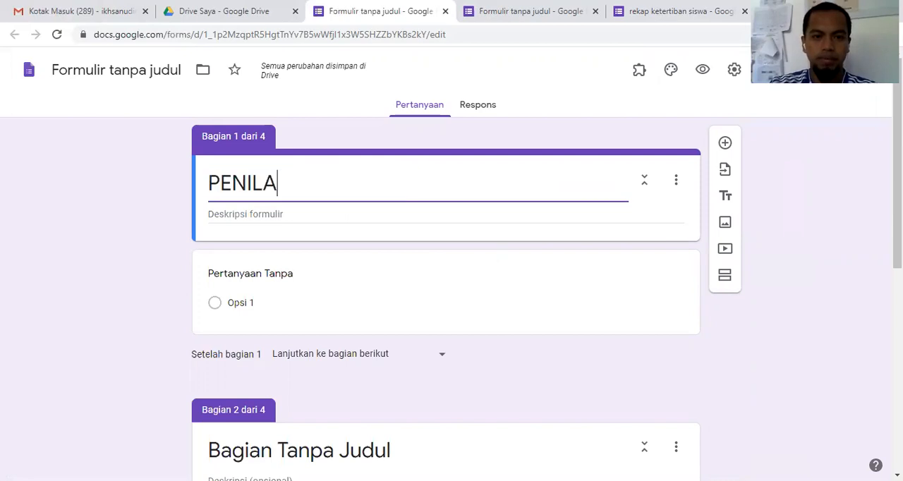
text(IAN )
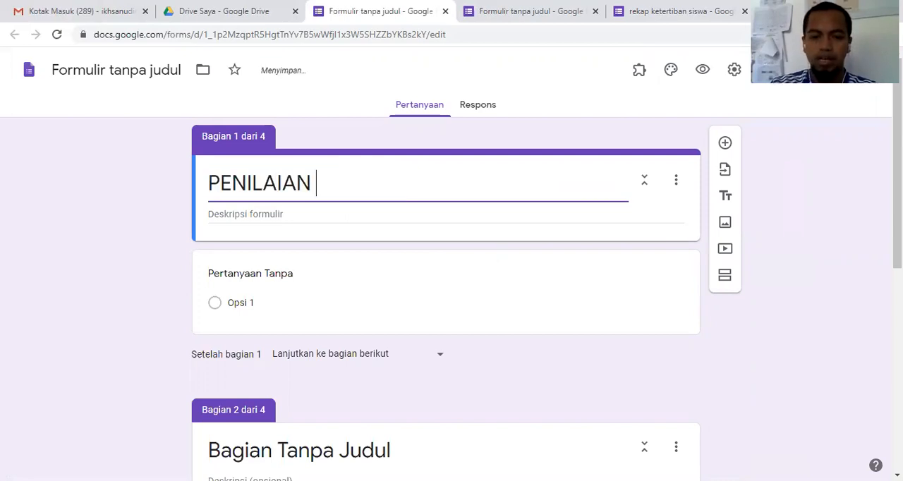
text(AKHIR TAH)
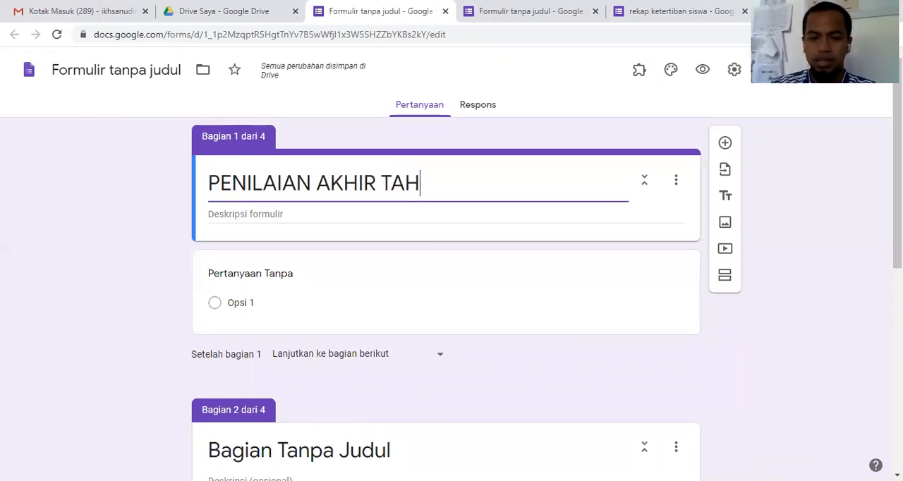
text(UN PE)
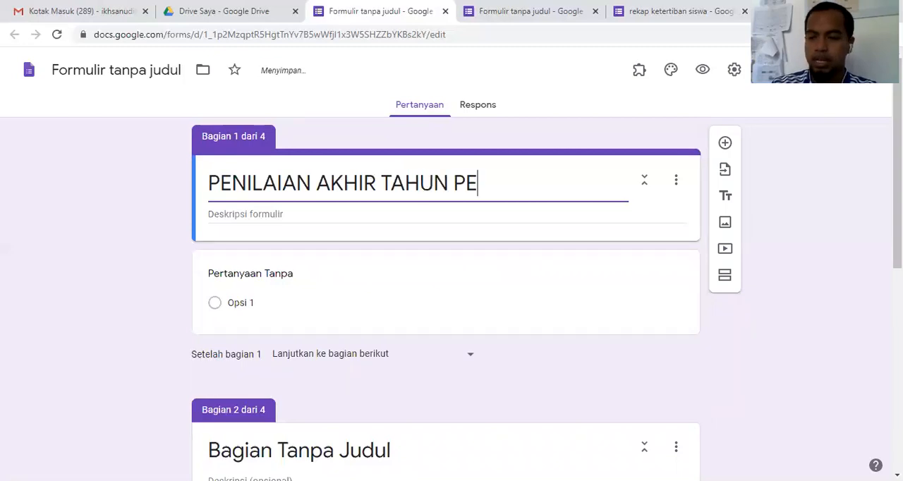
text(LAJARAN )
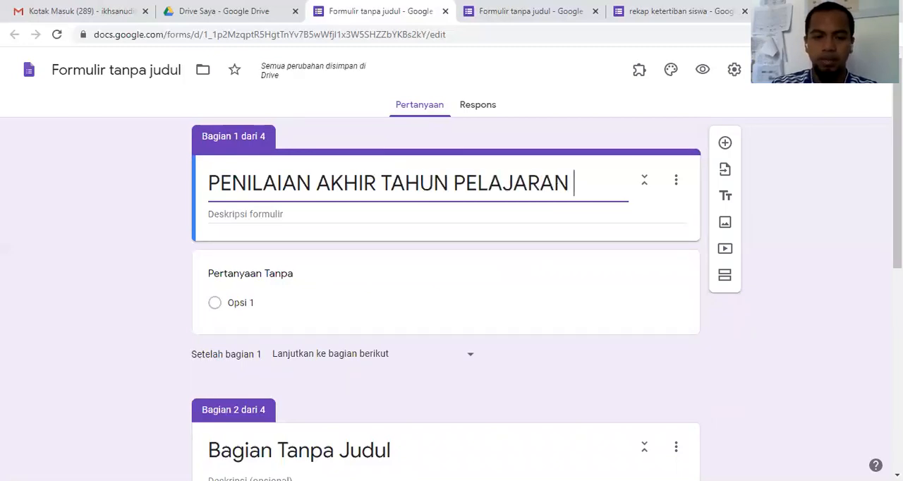
text(2019/2020)
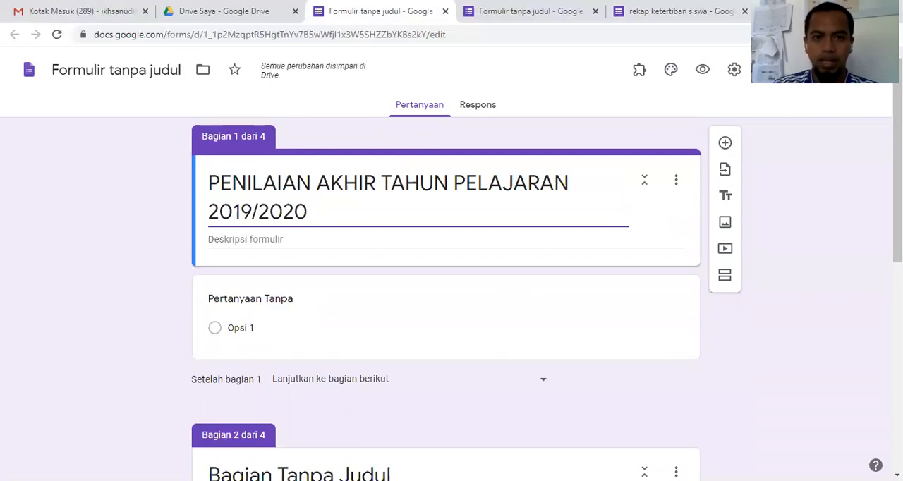
text(SMA)
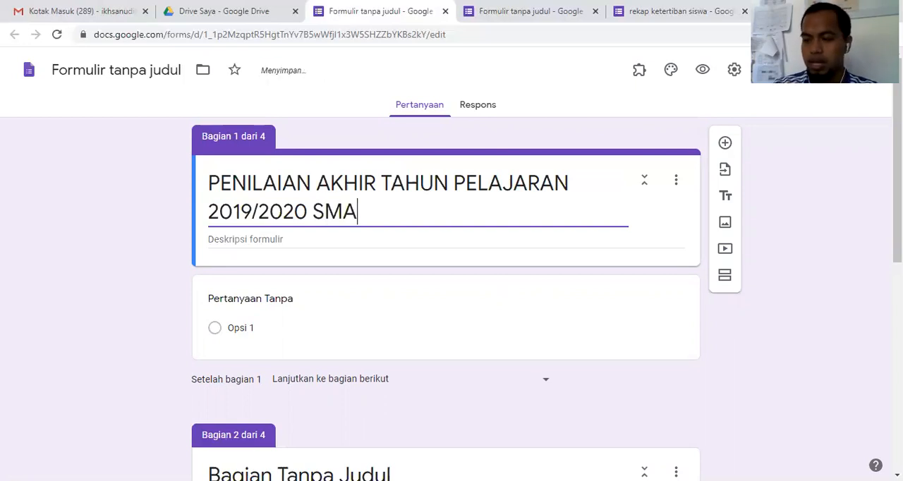
text(IT AT )
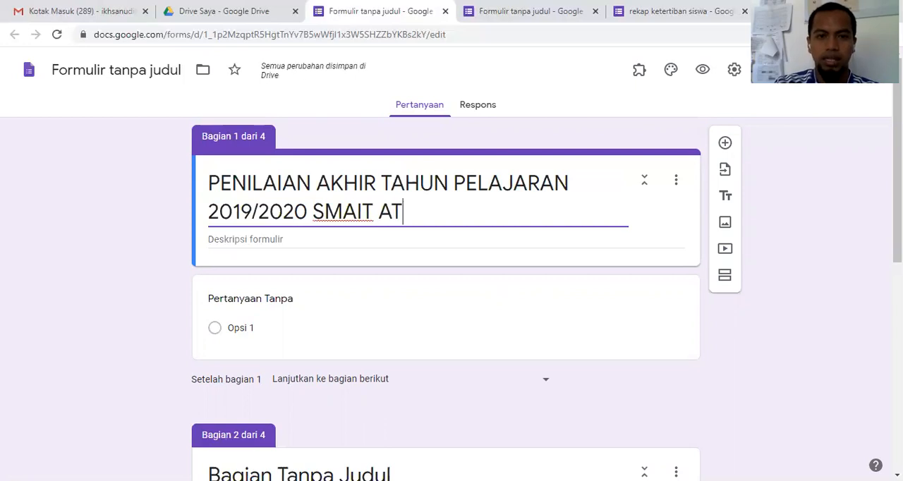
text(TAUFI)
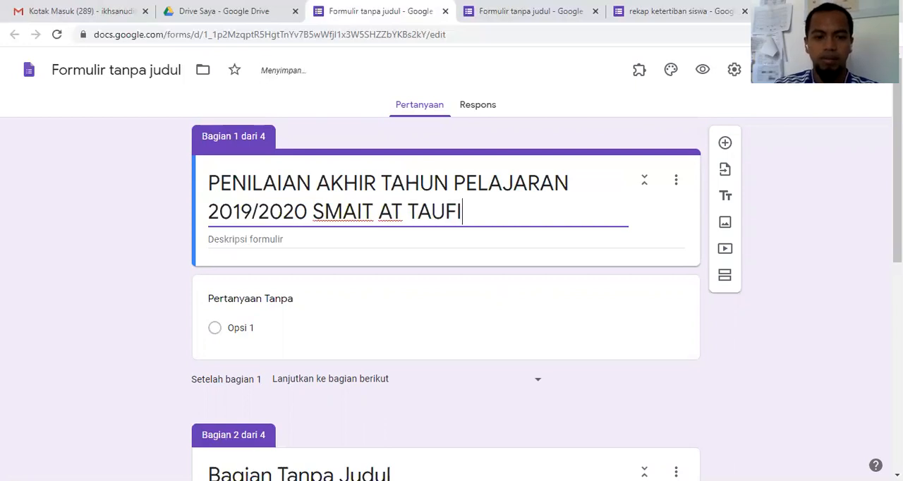
text(Q)
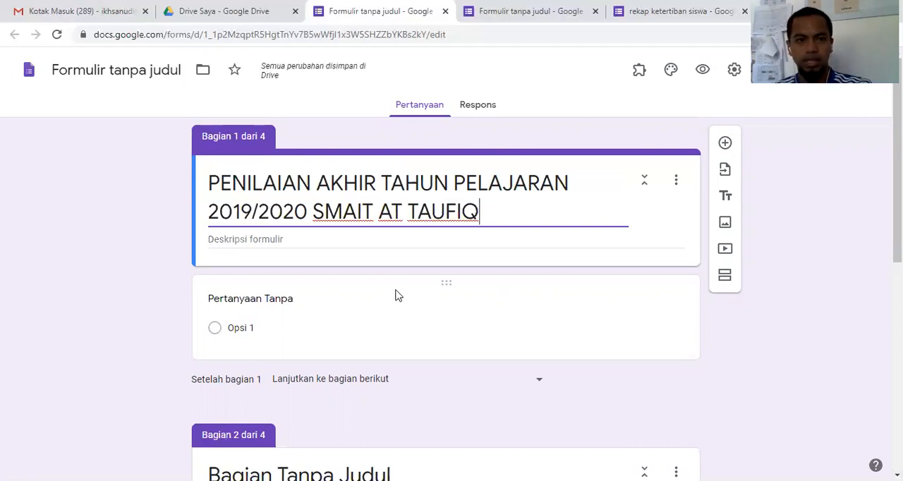
Step: Start the form description in section 1 with the line "Hari/Tanggal :"
click(393, 316)
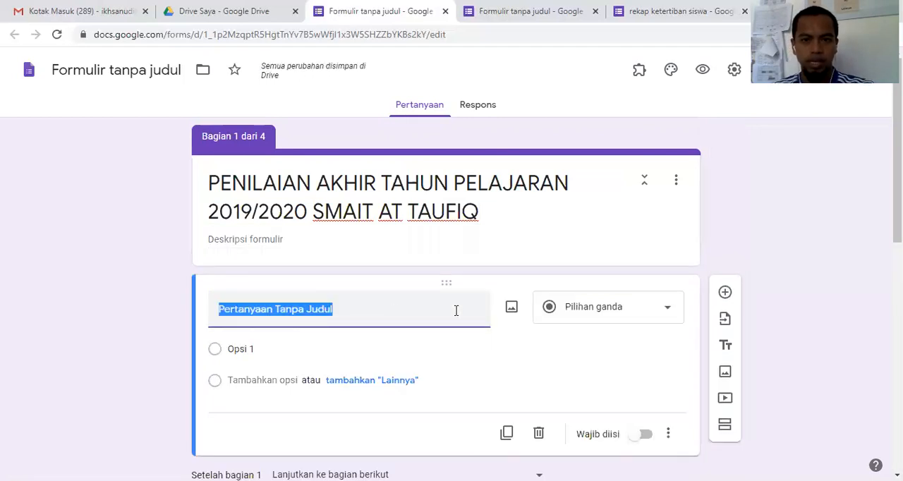
click(465, 243)
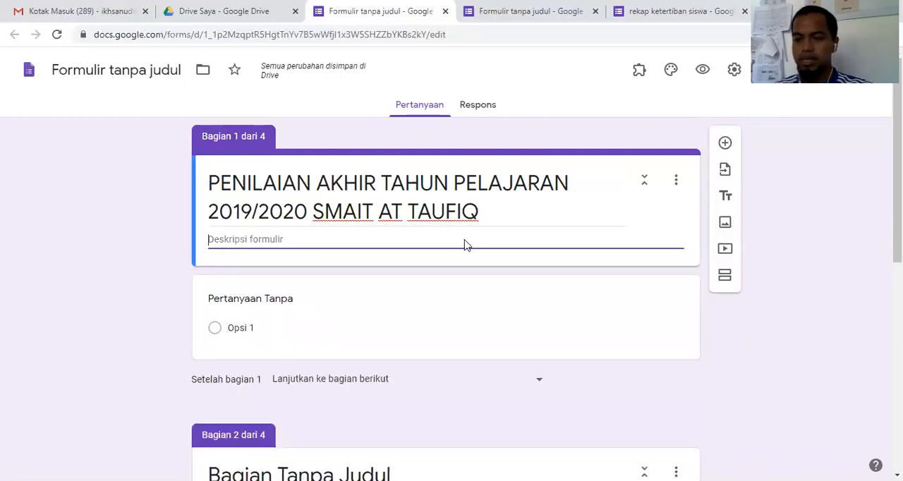
text(hARI)
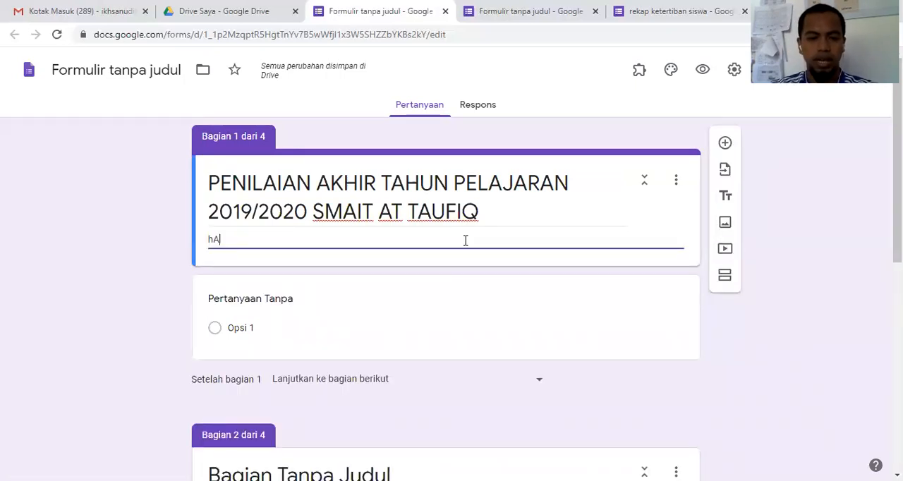
key(BackSpace)
key(BackSpace)
key(BackSpace)
key(BackSpace)
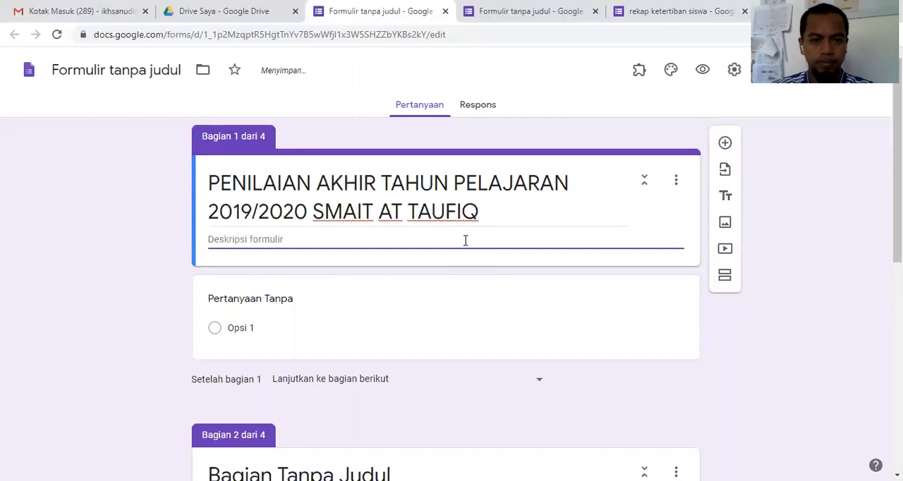
text(Hari/)
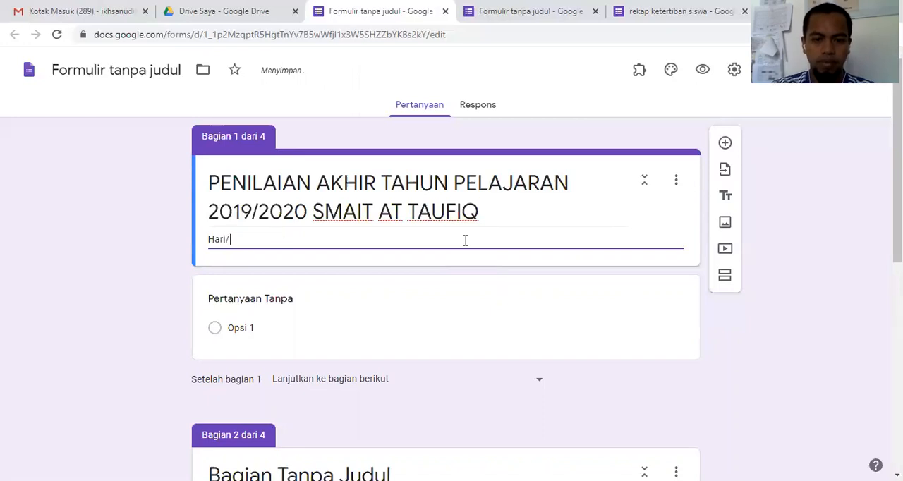
text(Tanggal)
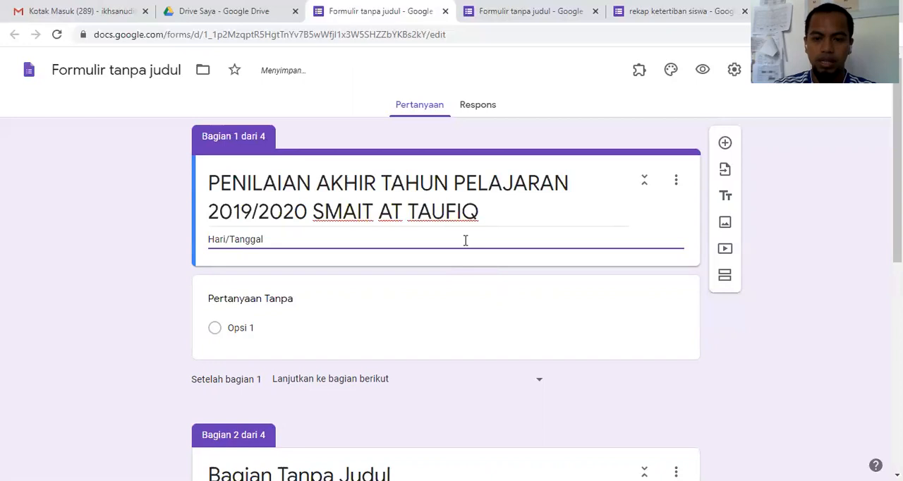
text(:)
Step: Add a second description line "Waktu :", spacing its colon to line up with the one above
key(Return)
text(Waktu        )
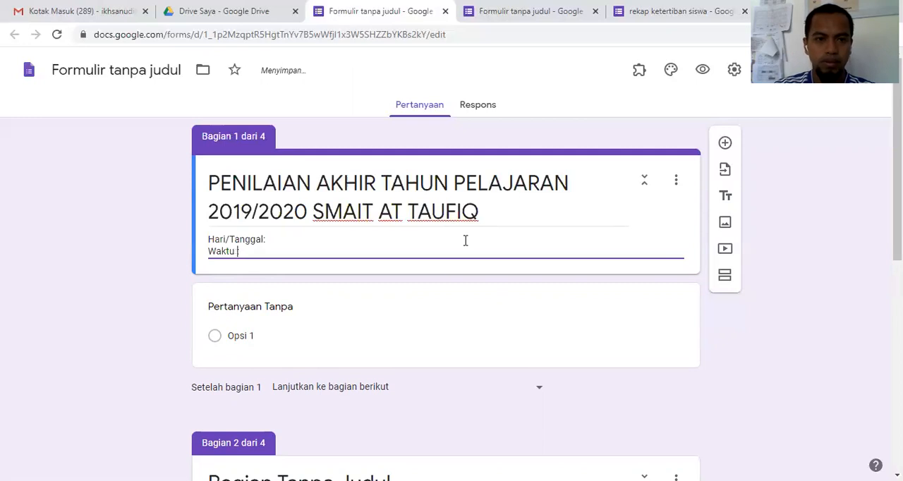
text(   :)
key(Up)
key(Down)
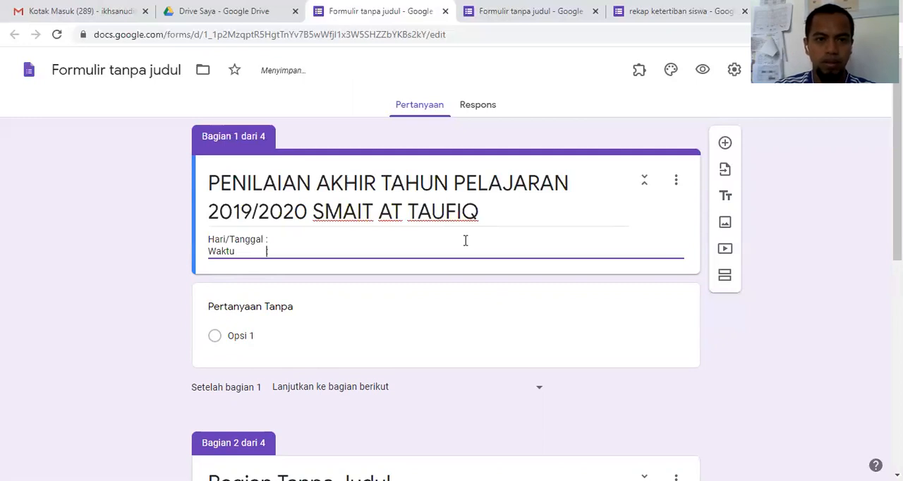
Step: Add a third description line reading "Mata Pelajaran :"
key(Return)
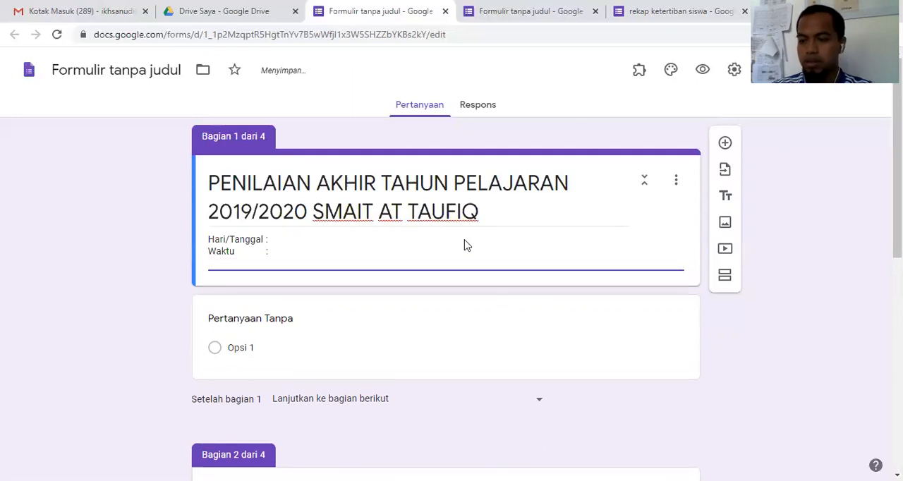
text(Mata )
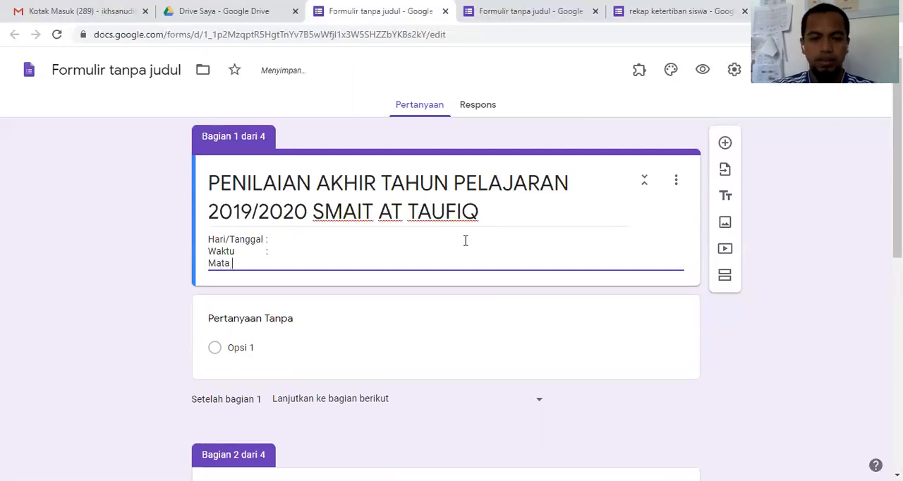
text(PElajaran:)
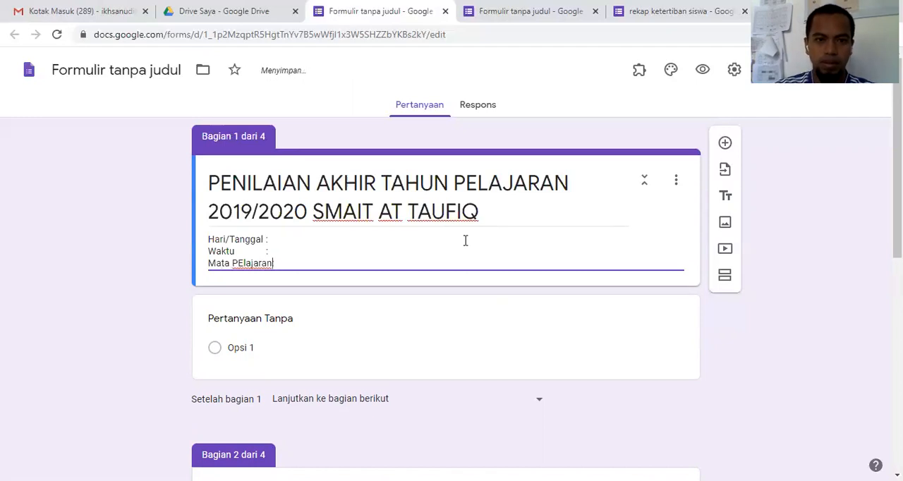
key(Left)
key(Left)
key(Left)
key(Left)
key(Left)
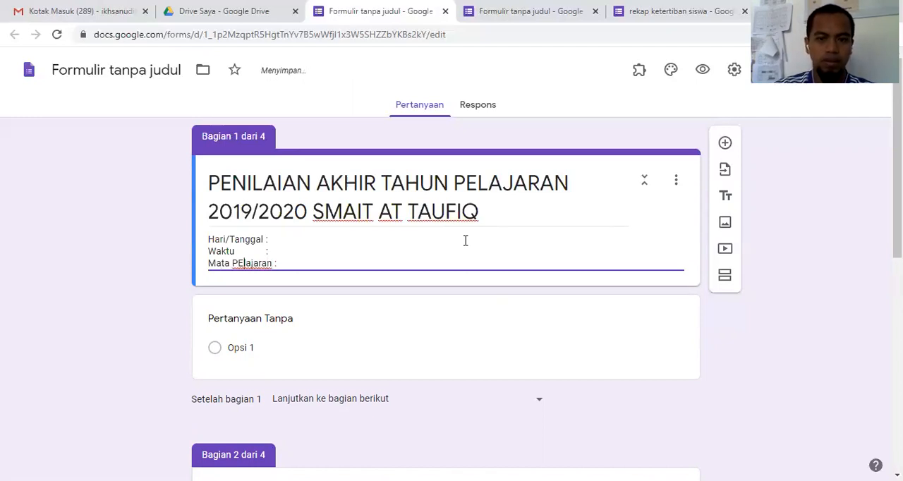
key(BackSpace)
text(e)
Step: Pad the "Waktu" and "Hari/Tanggal" lines with spaces so their colons line up with the "Mata Pelajaran" colon
key(Up)
key(Right)
key(Right)
key(Right)
key(Right)
key(Right)
key(Right)
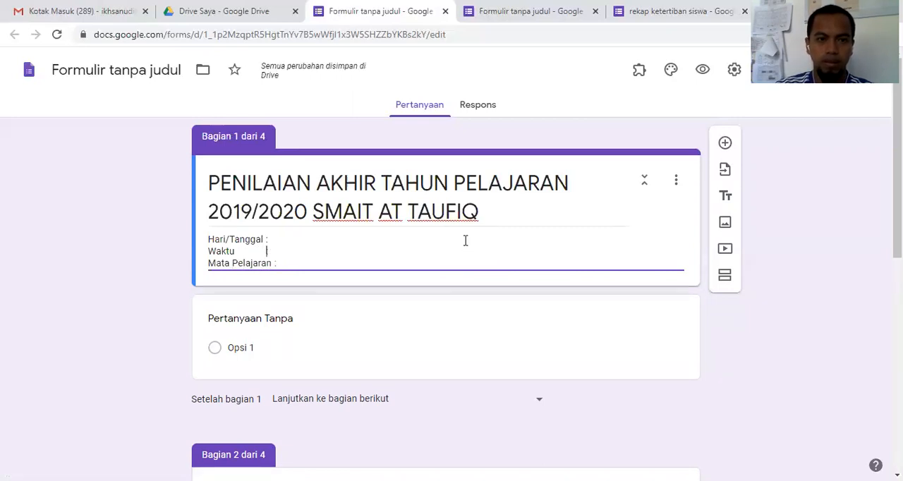
key(Up)
key(BackSpace)
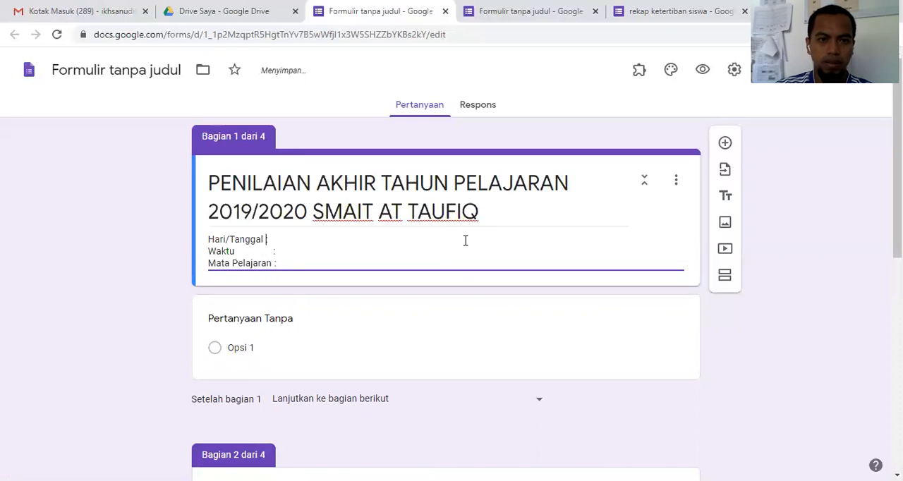
key(Down)
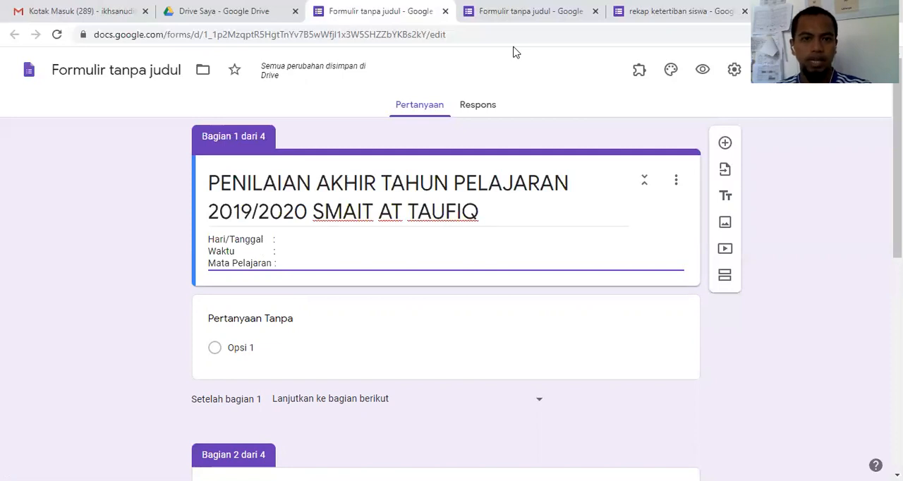
Step: Switch to JUKNIS.pdf in Adobe Acrobat Reader to review the exam rules and the PAT schedule, and return to the form's description
key(alt+Tab)
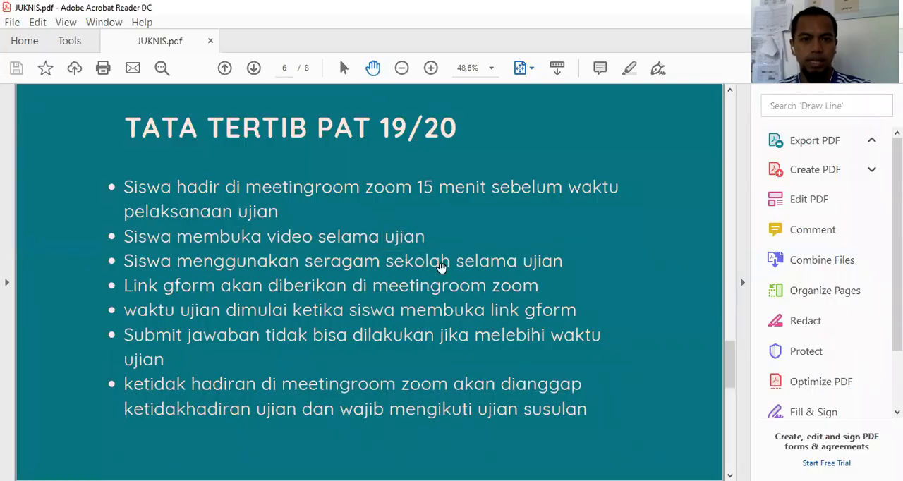
scroll(441, 266, down, 1)
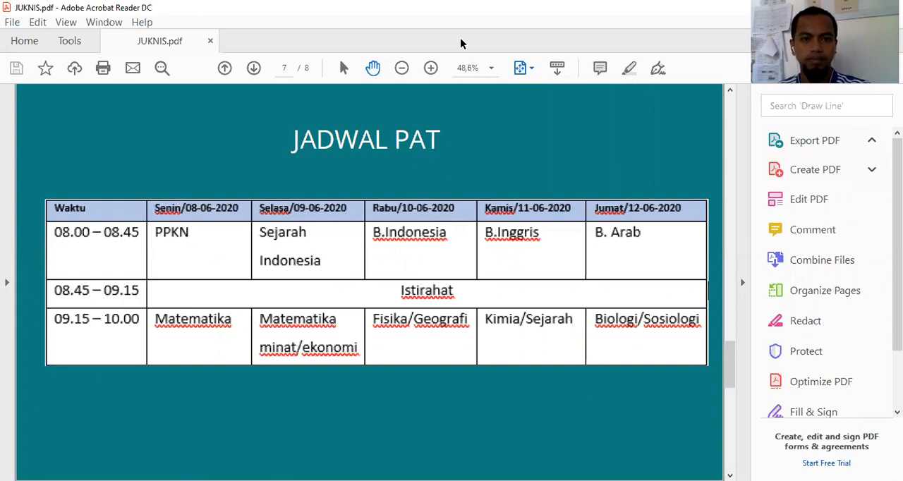
key(alt+Tab)
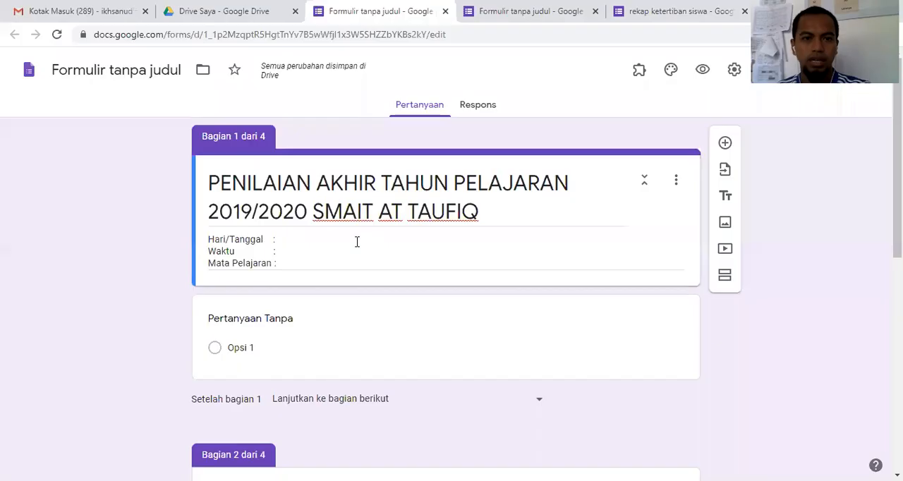
click(288, 239)
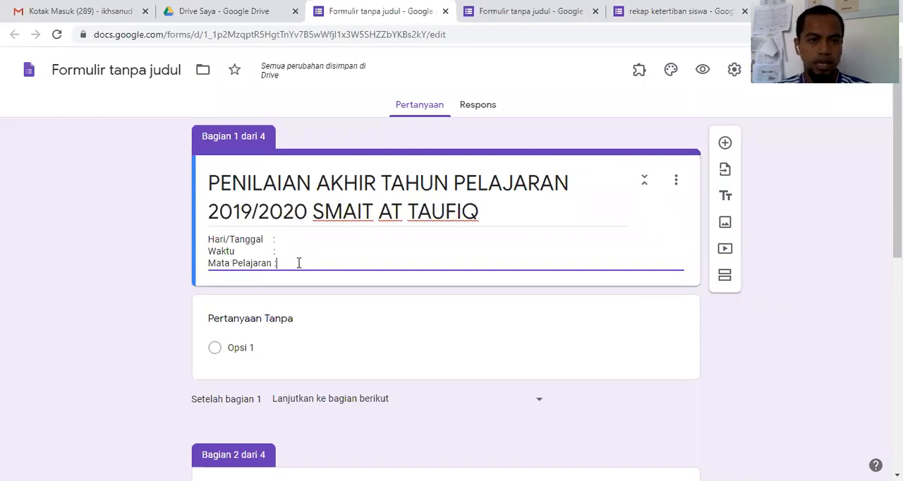
Step: Change the first question of section 1 to the short-answer type (Jawaban singkat) and title it "Nama Lengkap"
click(541, 324)
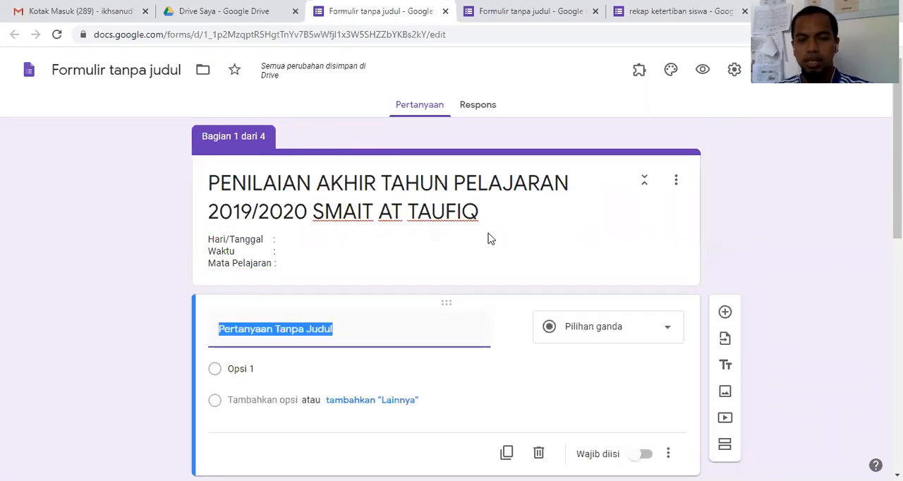
scroll(612, 331, down, 1)
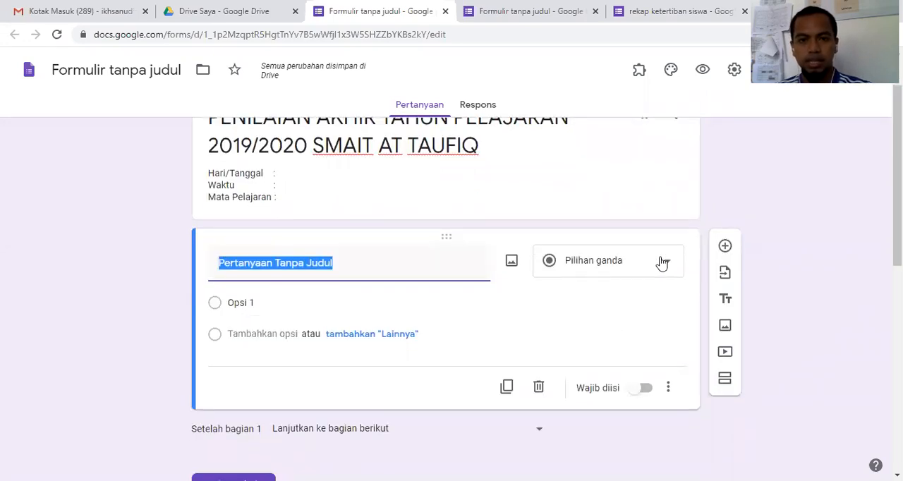
click(662, 264)
click(576, 83)
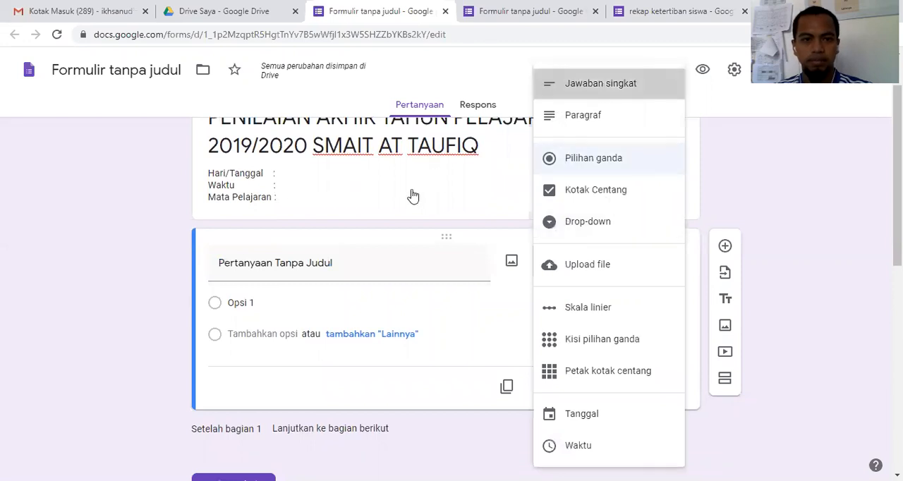
click(323, 261)
text(N)
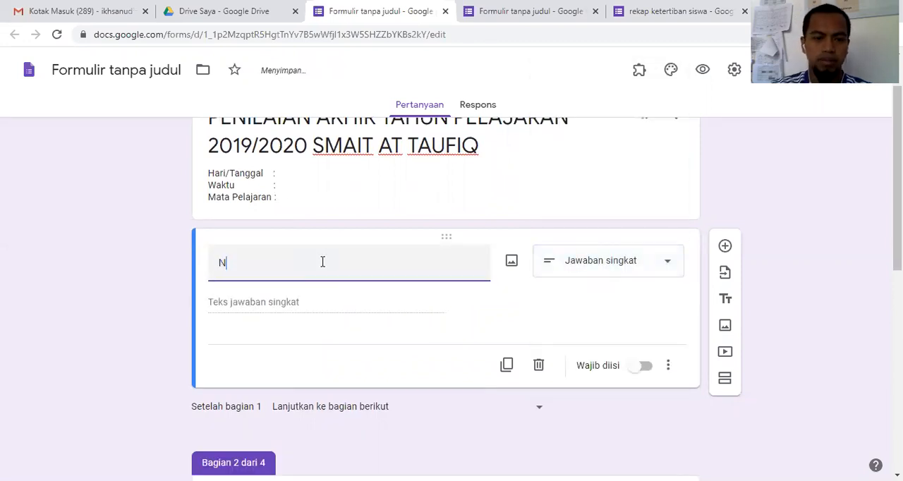
text(ama Lengkap)
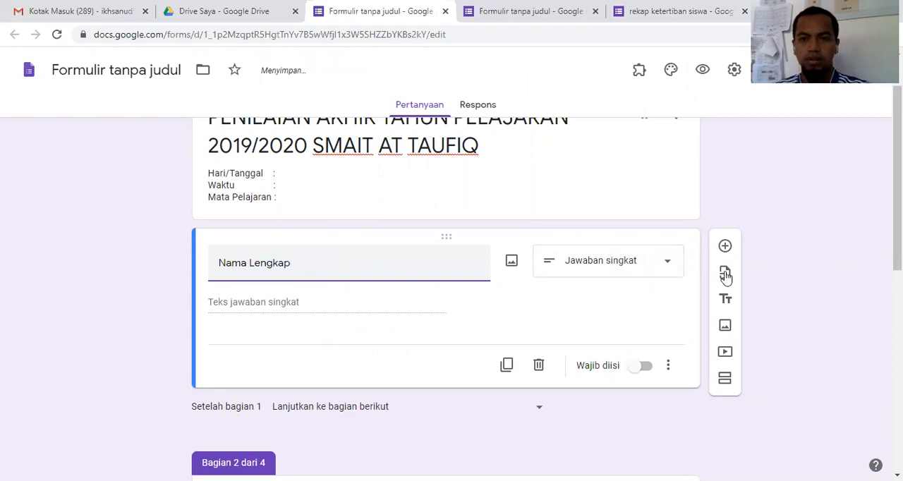
Step: Add a second question titled "Kelas" below "Nama Lengkap" and make it short answer (Jawaban singkat)
click(725, 247)
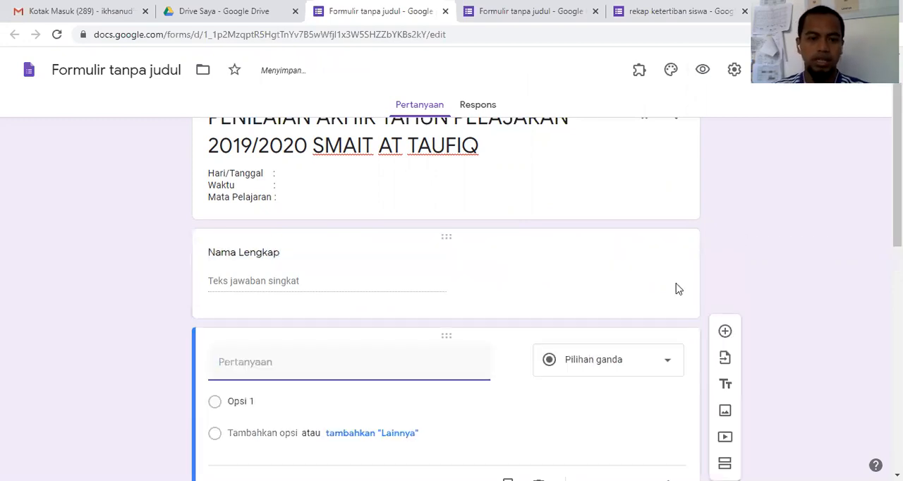
text(K)
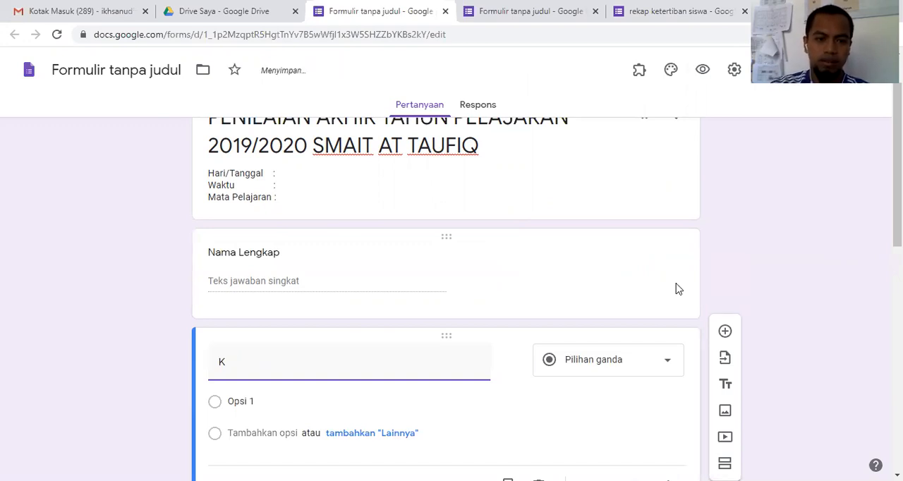
text(Elasas)
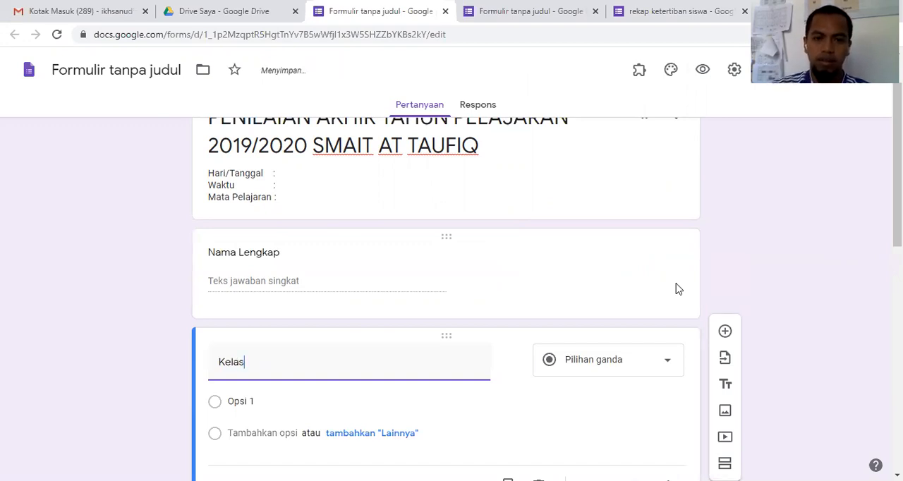
click(666, 360)
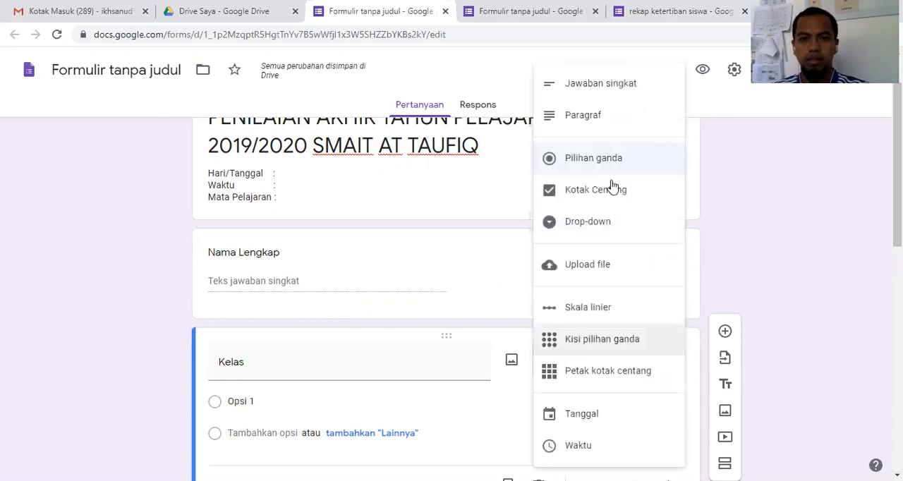
click(601, 85)
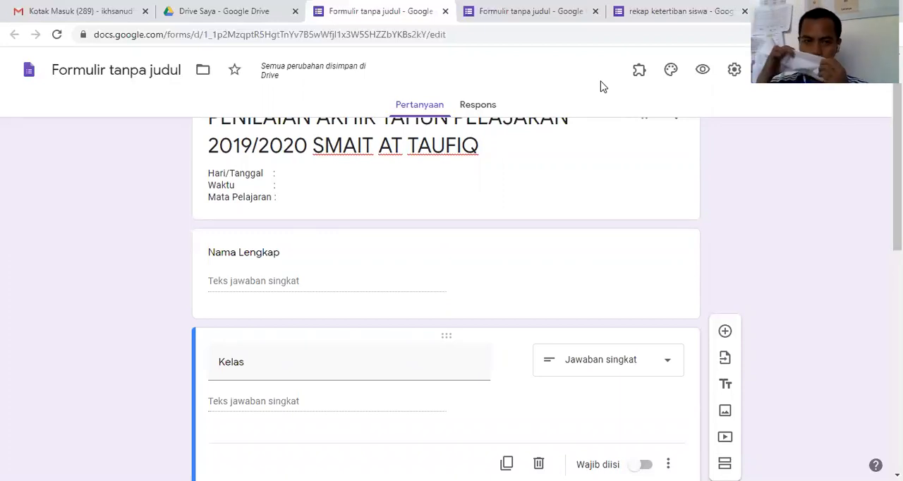
Step: Set the title of section 2 to "TATA TERTIB"
scroll(494, 343, up, 1)
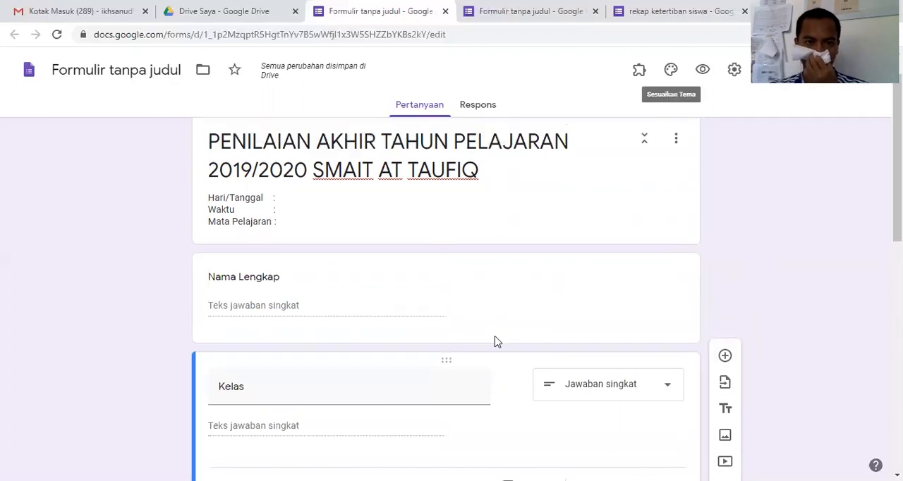
scroll(501, 339, down, 3)
scroll(502, 338, down, 3)
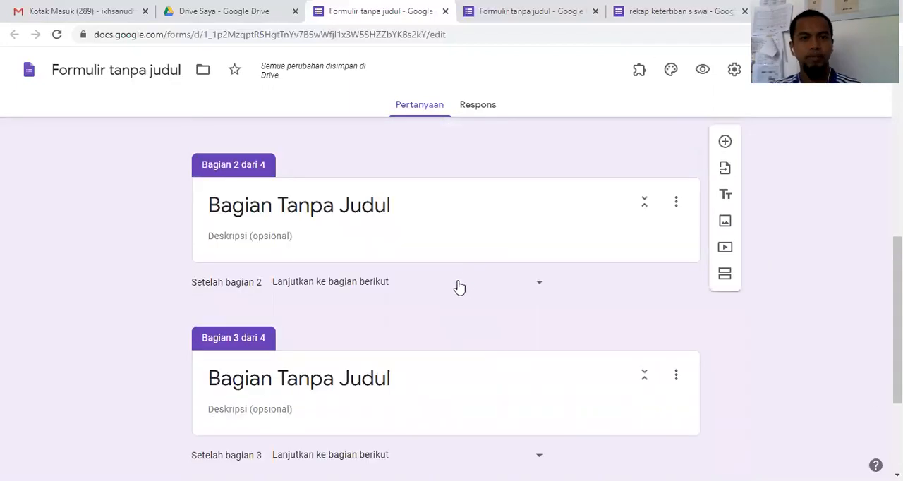
click(404, 213)
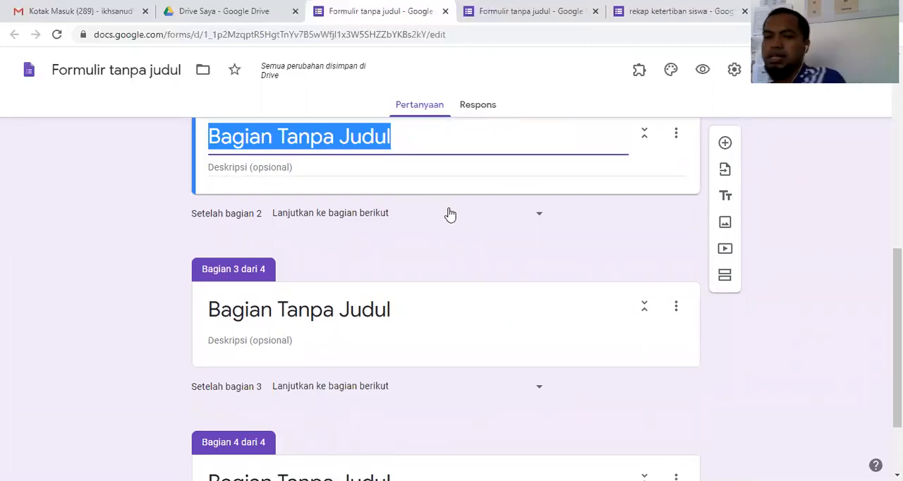
text(Ta)
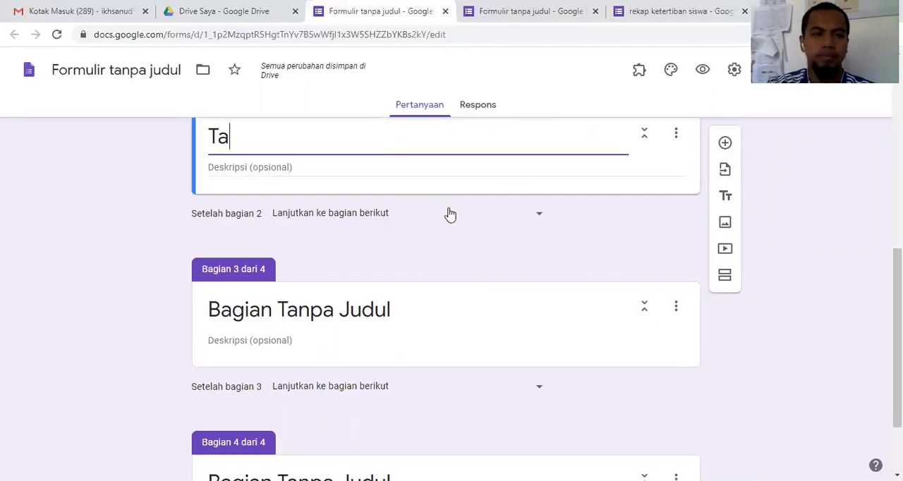
key(BackSpace)
text(A)
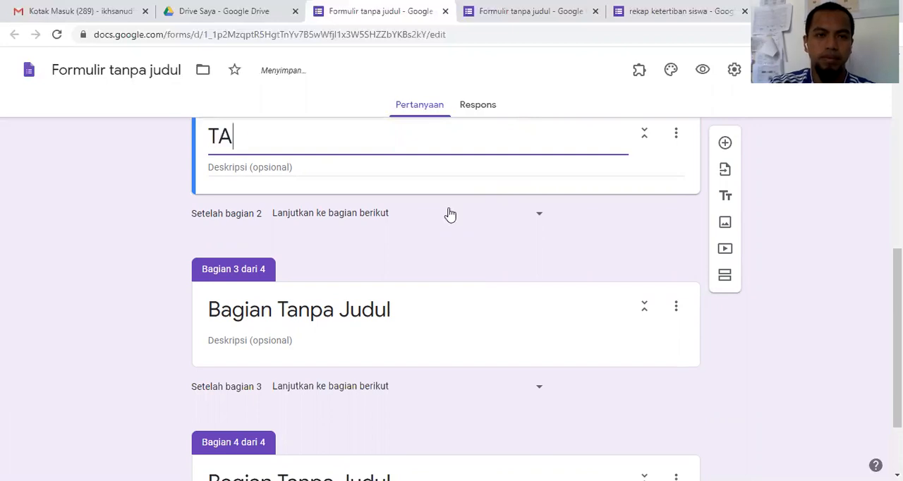
text(TA TERTIB)
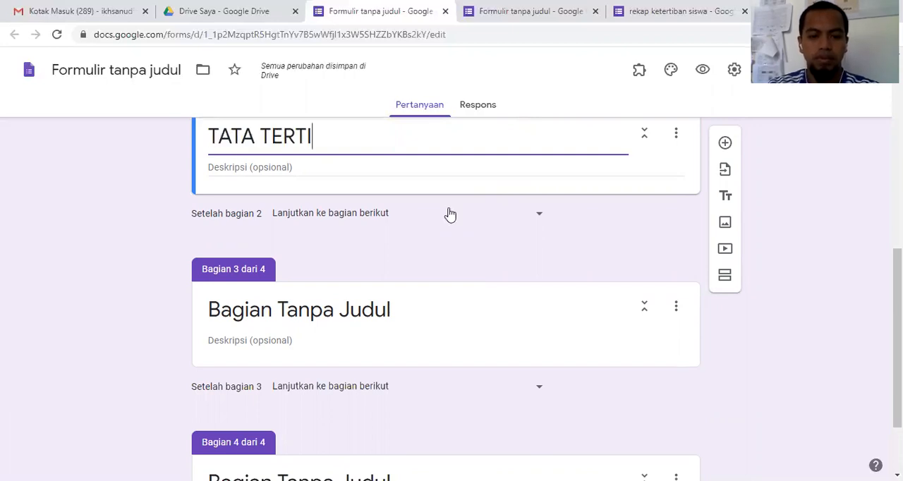
Step: Extend the section 2 title with the main form title so it reads "TATA TERTIB PENILAIAN AKHIR TAHUN PELAJARAN 2019/2020 SMAIT AT TAUFIQ"
scroll(452, 216, up, 10)
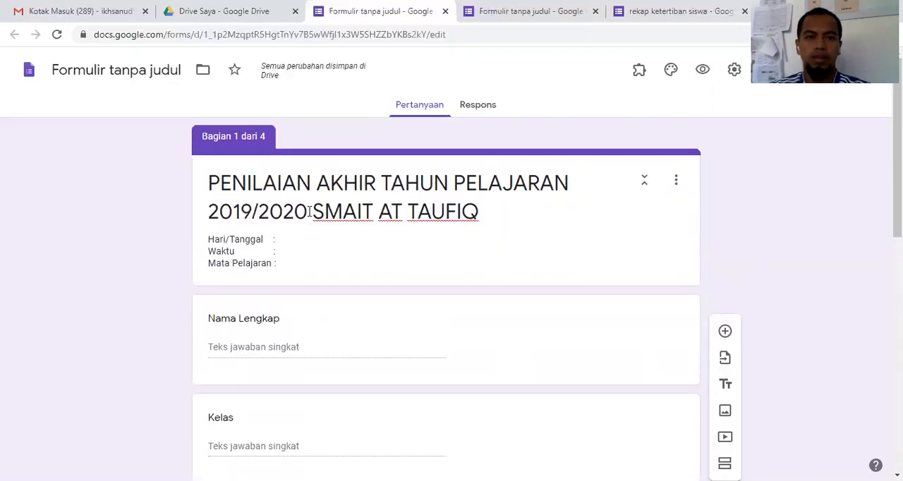
triple_click(309, 212)
scroll(355, 244, down, 8)
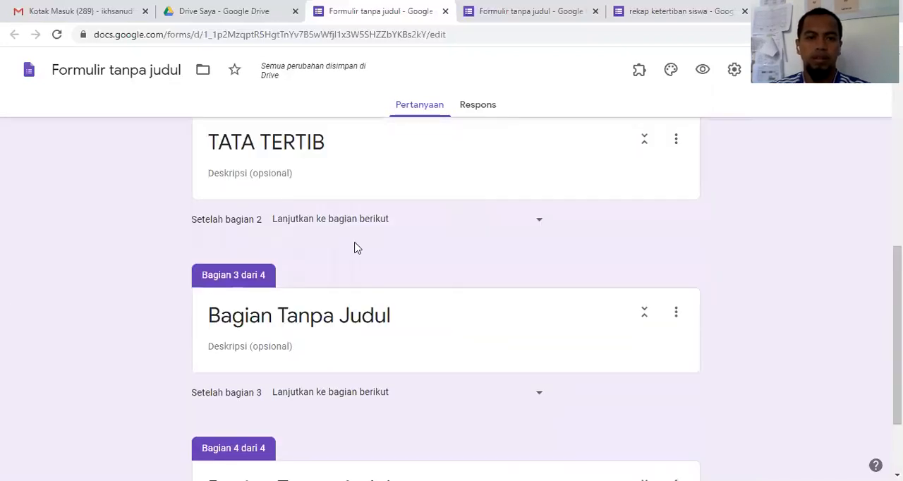
scroll(355, 247, up, 2)
triple_click(355, 265)
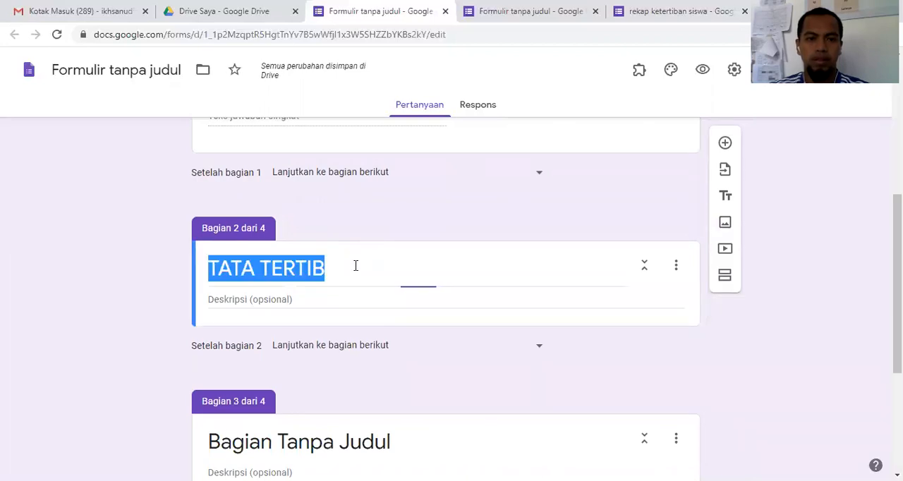
click(342, 274)
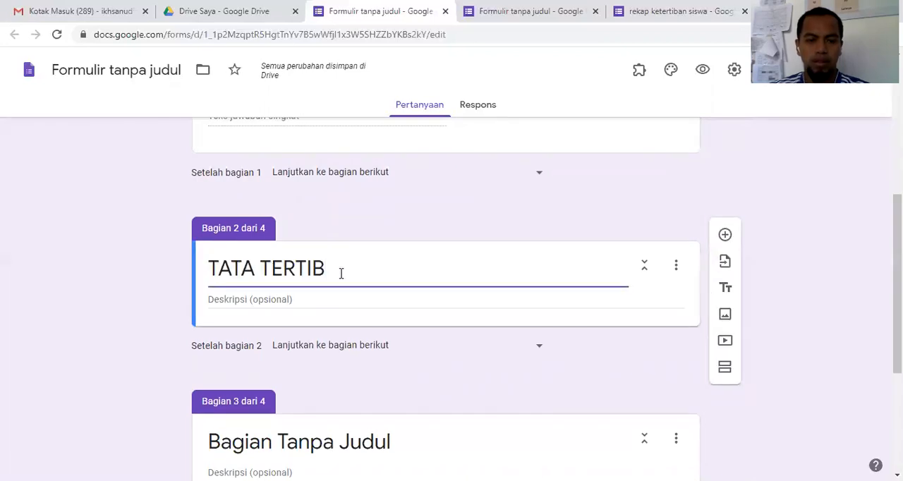
text(PENILAIAN AKHIR TAHUN PELAJARAN 2019/2020 SMAIT AT TAUFIQ)
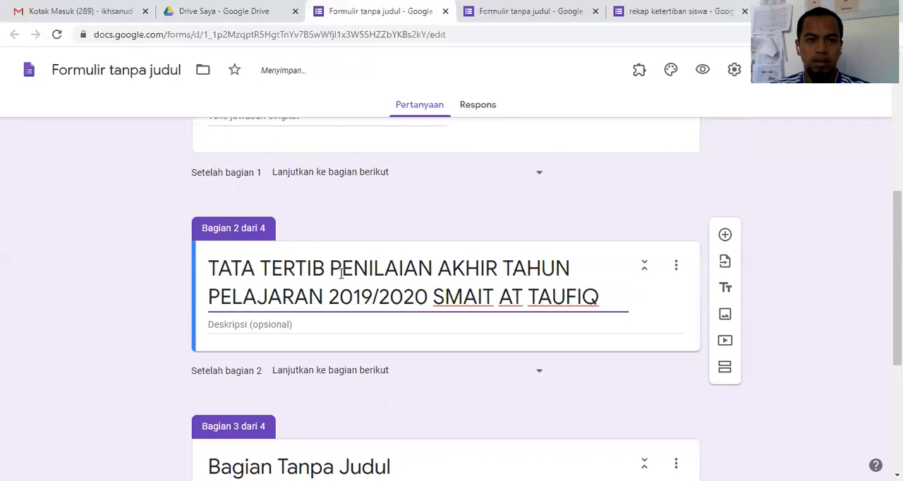
scroll(391, 279, down, 1)
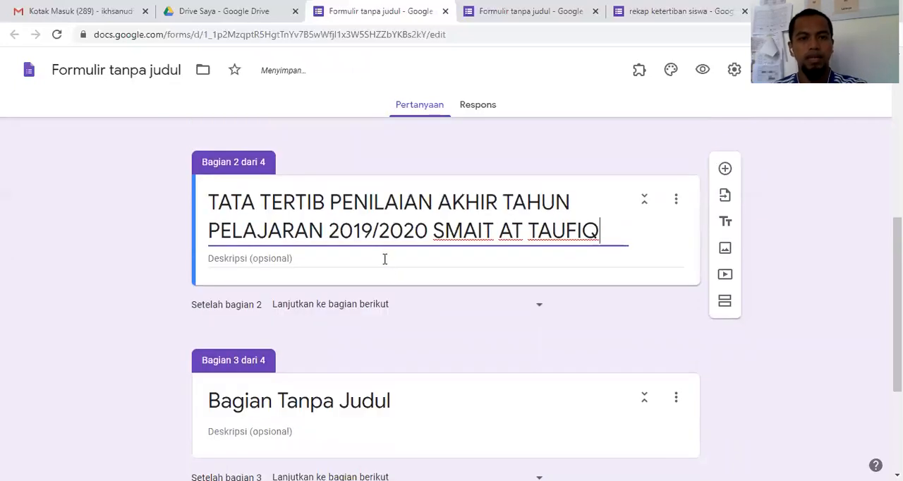
Step: Add an untitled title-and-description block below the section 2 header, and check the "rekap ketertiban siswa" form before returning
click(385, 259)
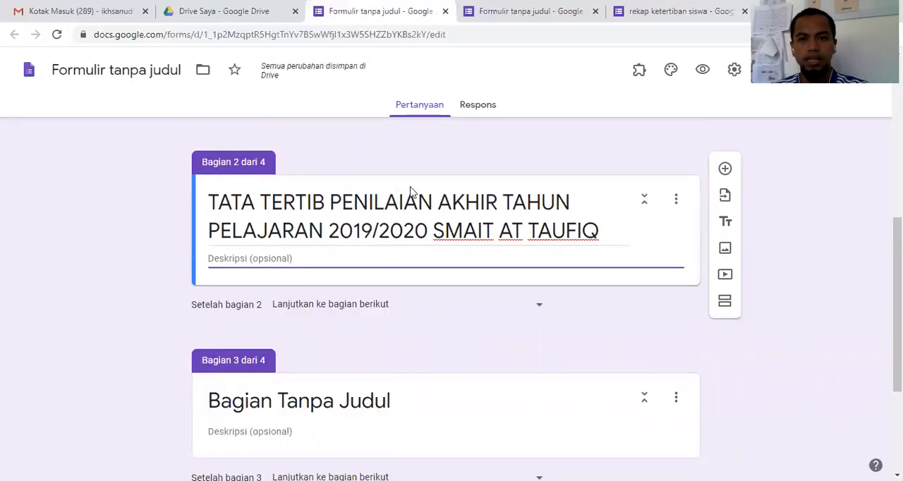
click(725, 224)
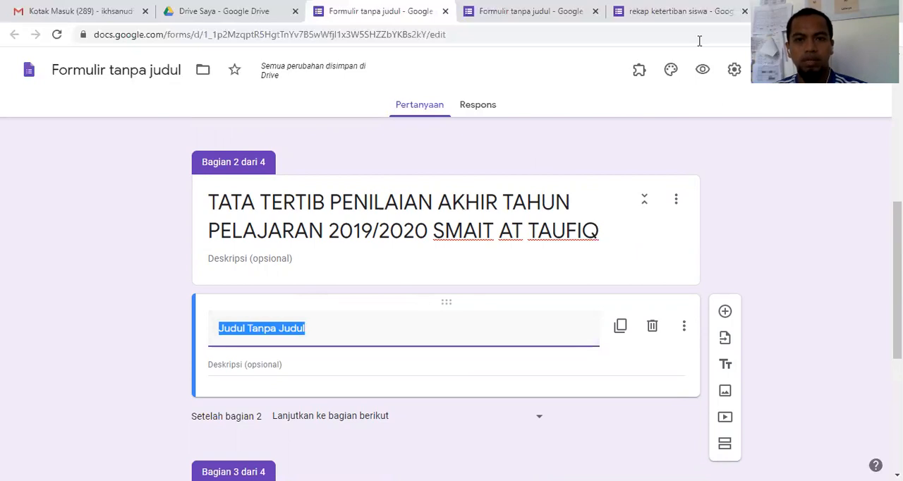
key(alt+Tab)
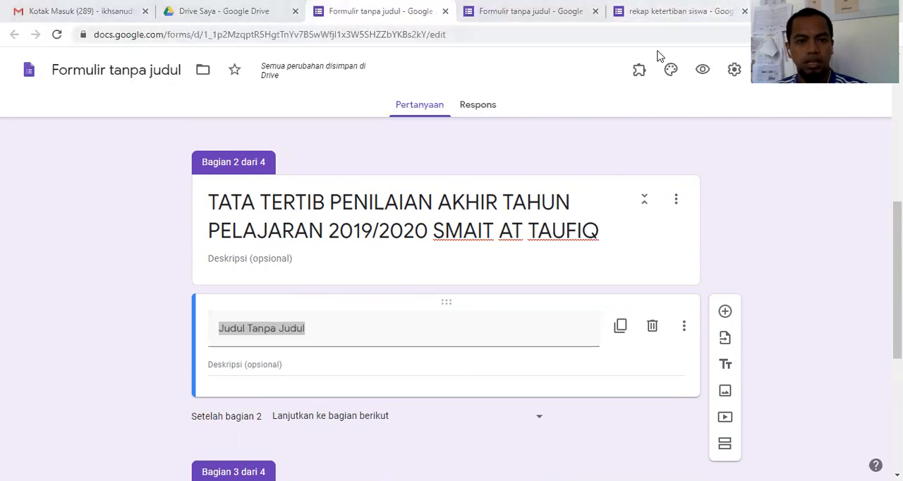
click(660, 15)
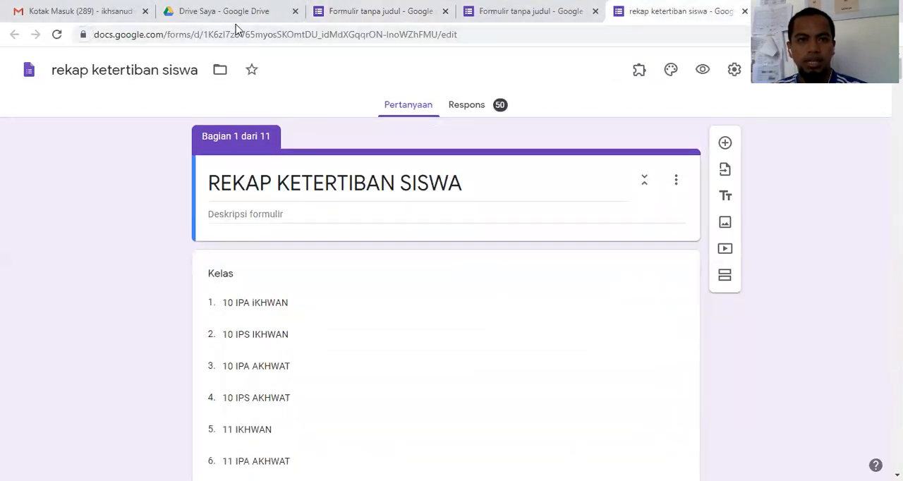
click(378, 11)
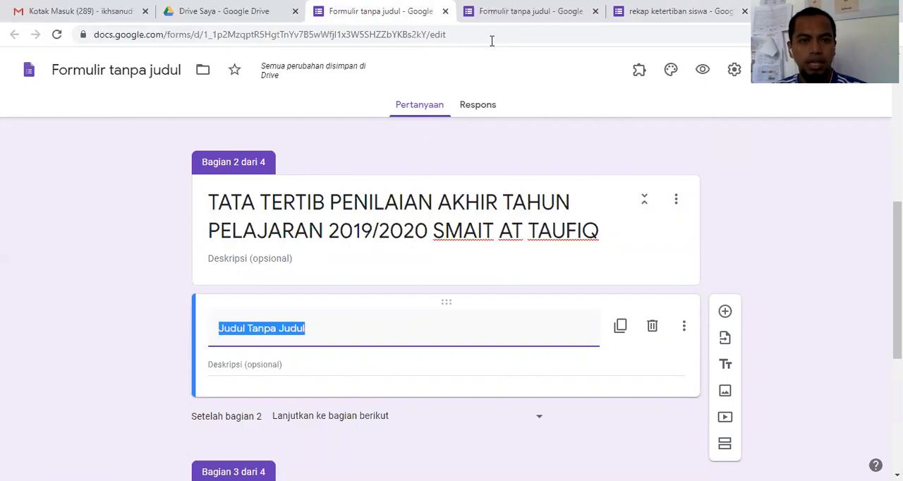
Step: Switch to JUKNIS.pdf in Adobe Acrobat Reader, review the "TATA TERTIB PAT 19/20" rules on page 6, and return to the form
key(alt+Tab)
scroll(432, 216, up, 2)
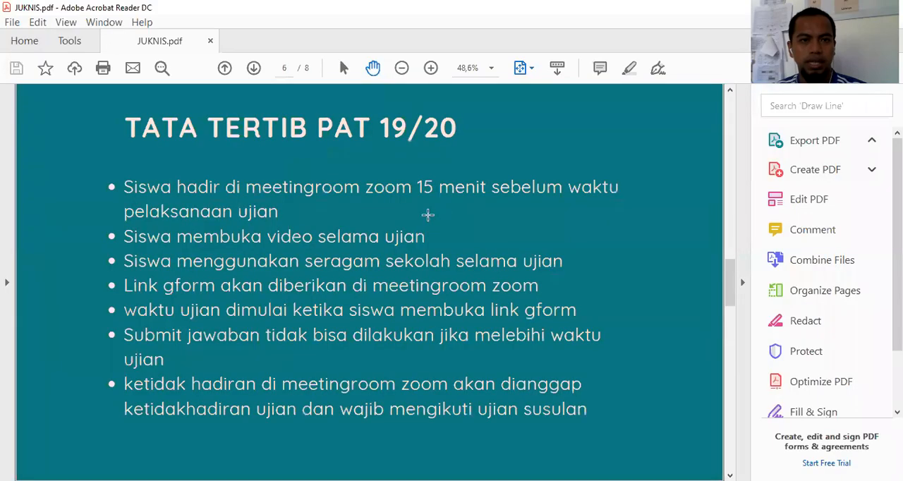
scroll(292, 204, down, 1)
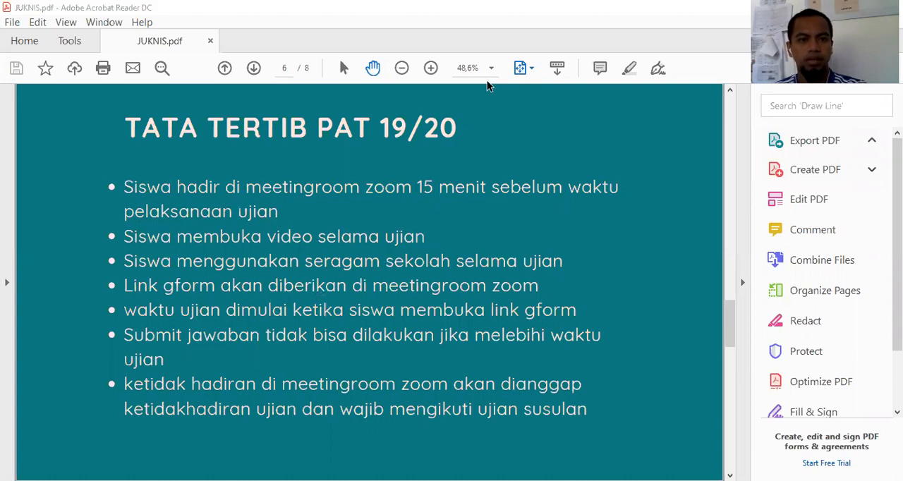
key(alt+Tab)
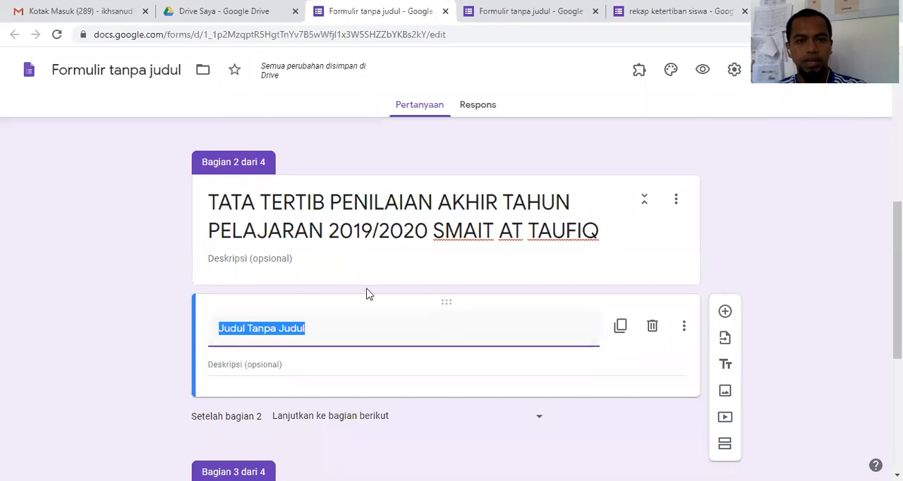
click(307, 257)
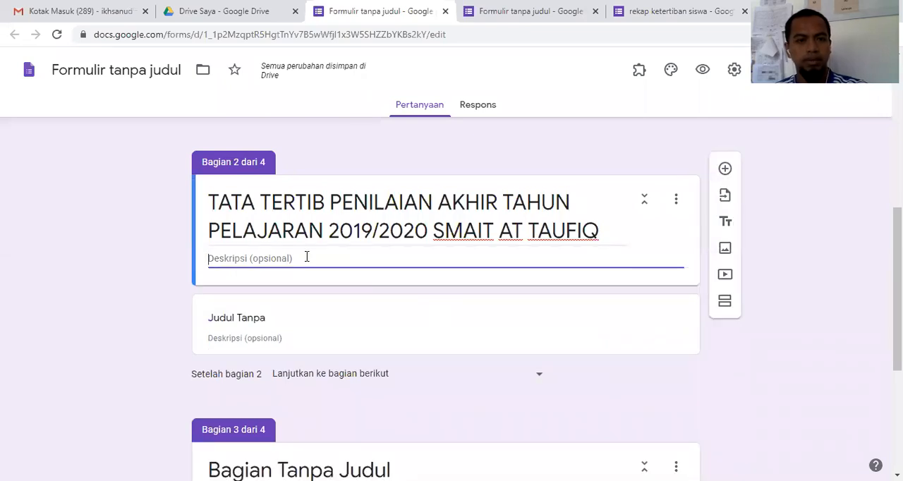
text(ASDA)
key(BackSpace)
key(BackSpace)
key(BackSpace)
key(BackSpace)
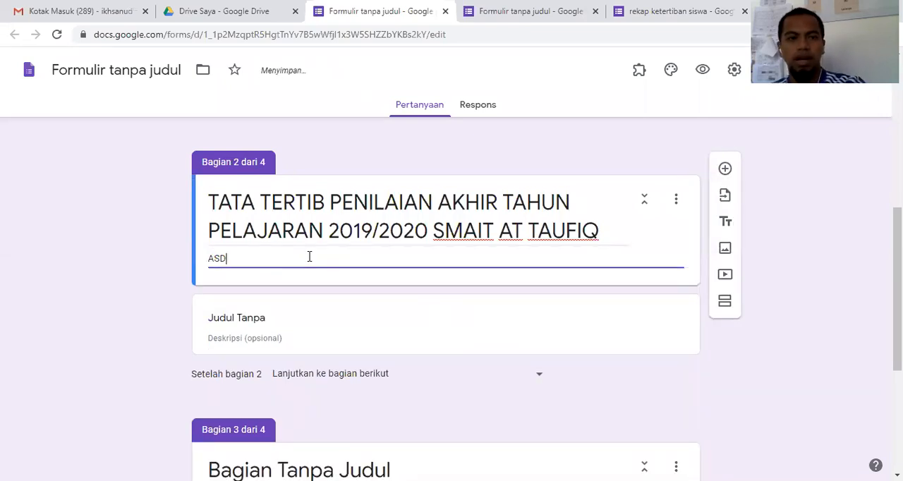
Step: Recheck the list of exam rules in JUKNIS.pdf in Adobe Acrobat Reader and go back to the form
click(460, 57)
key(alt+Tab)
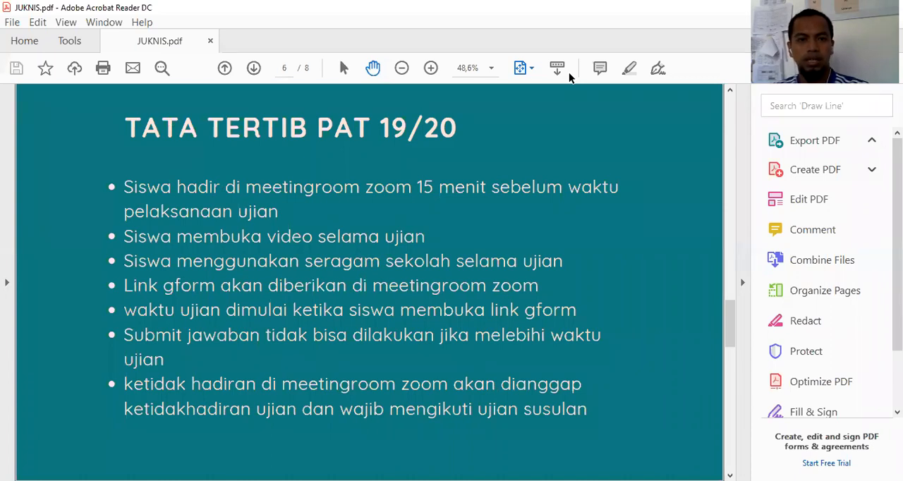
key(alt+Tab)
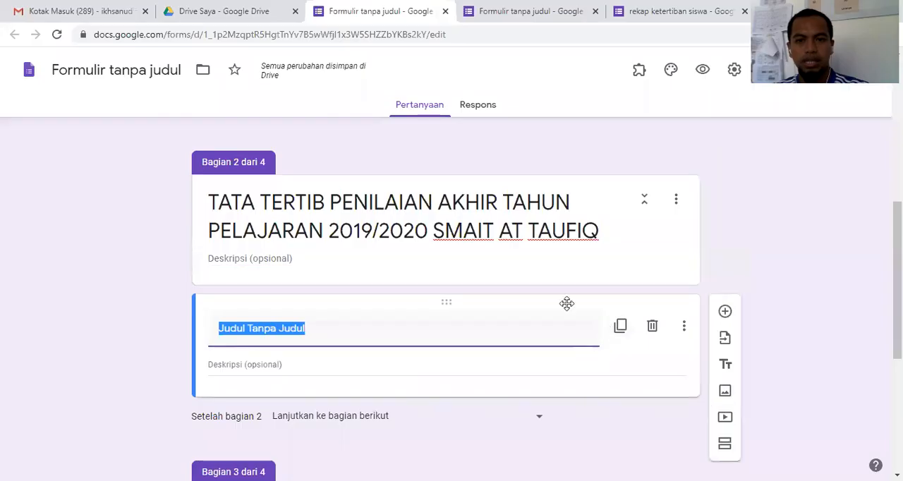
Step: Delete the untitled title-and-description block from section 2, and open the image insertion dialog and cancel it
click(653, 327)
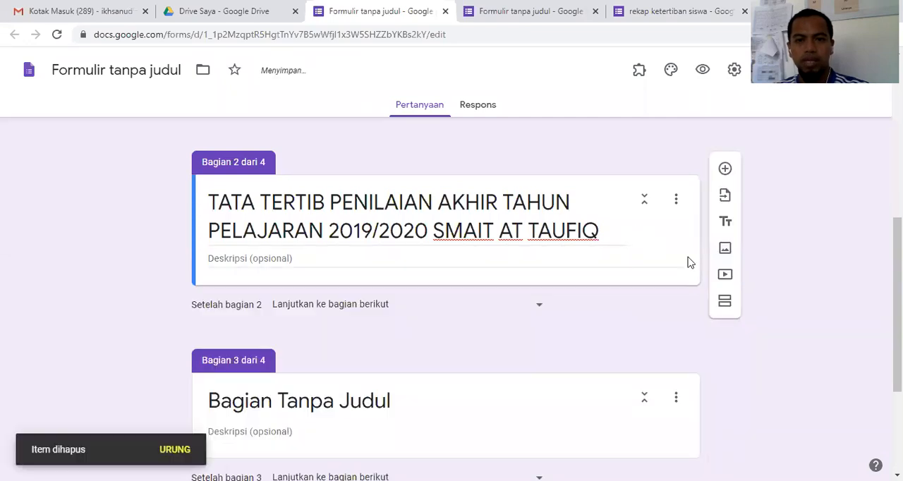
click(726, 250)
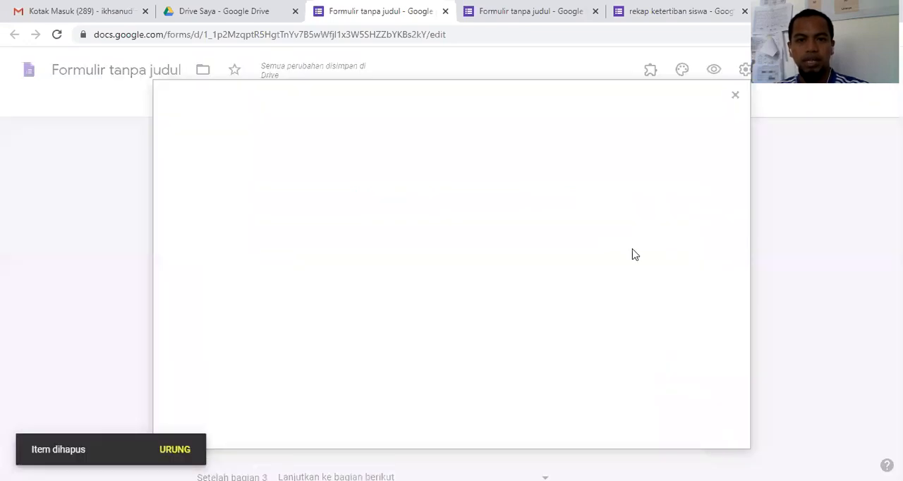
click(726, 107)
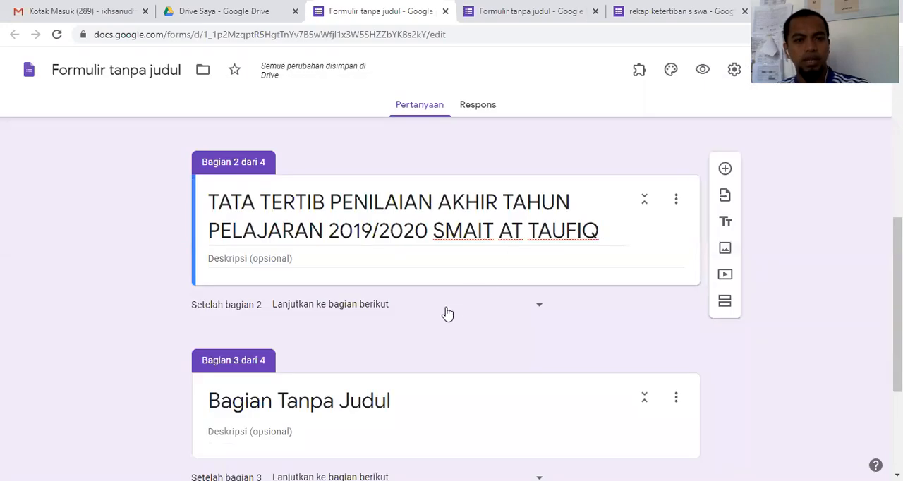
Step: Replace the default title of section 3 with "SOAL FISIKA"
scroll(438, 313, down, 2)
scroll(434, 314, up, 1)
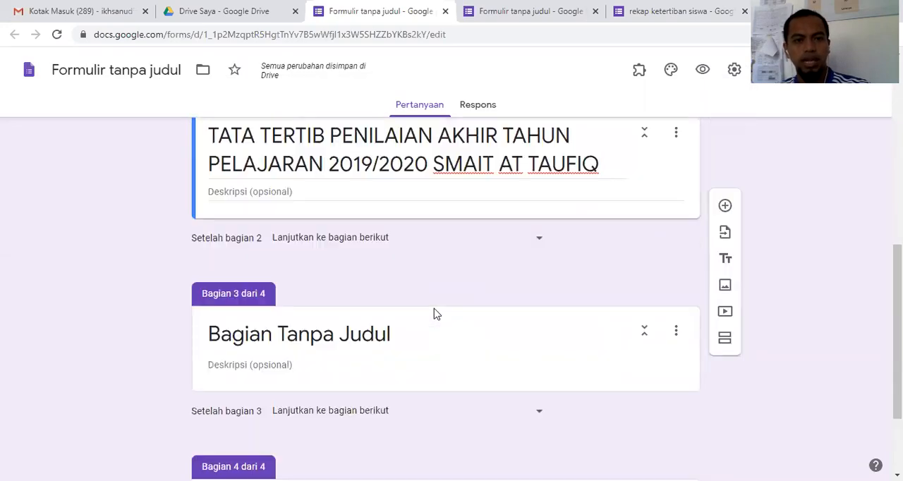
triple_click(407, 336)
text(S)
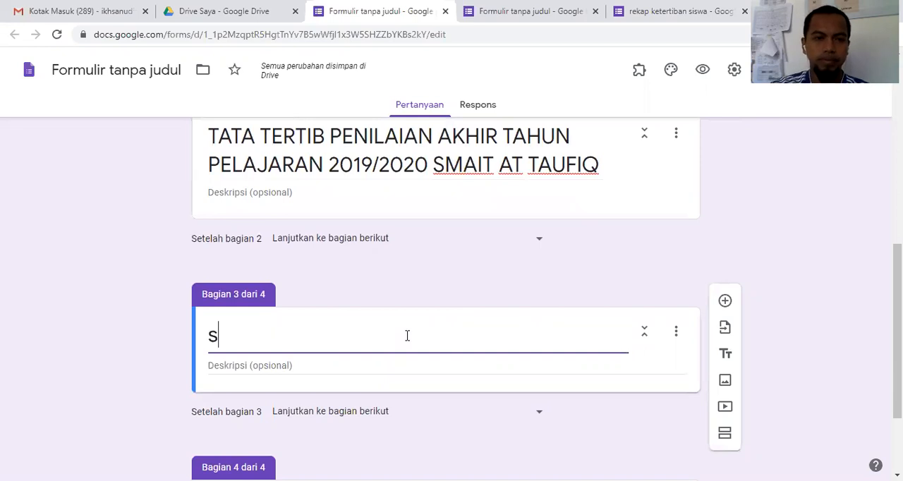
key(BackSpace)
text(SOAL )
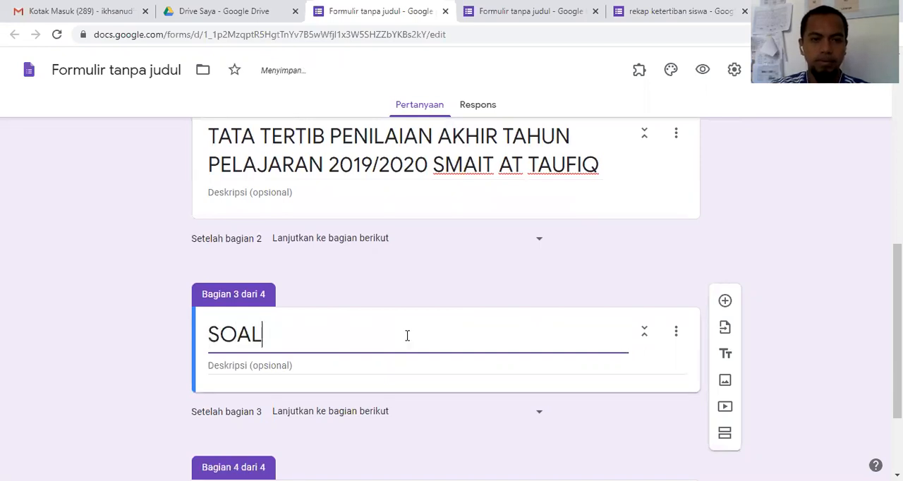
text(FISIKA)
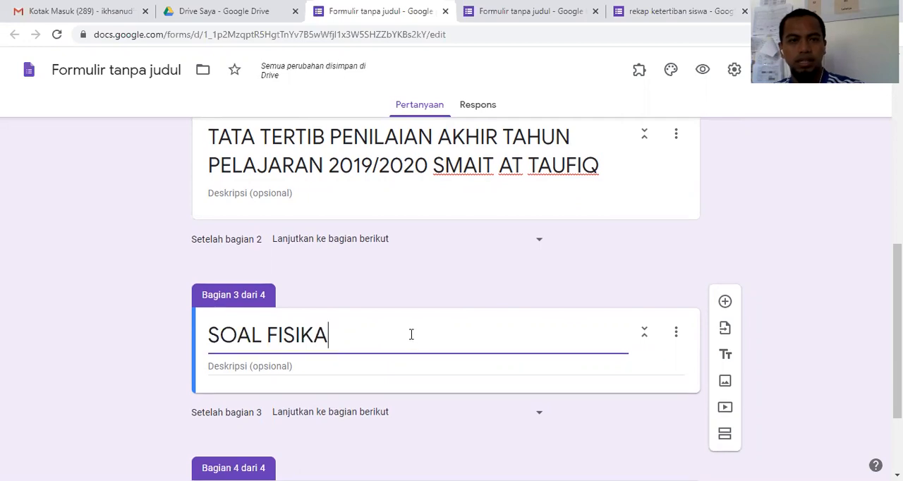
Step: Append the class to the section 3 title so it reads "SOAL FISIKA KELAS X"
scroll(409, 339, up, 6)
scroll(413, 340, up, 1)
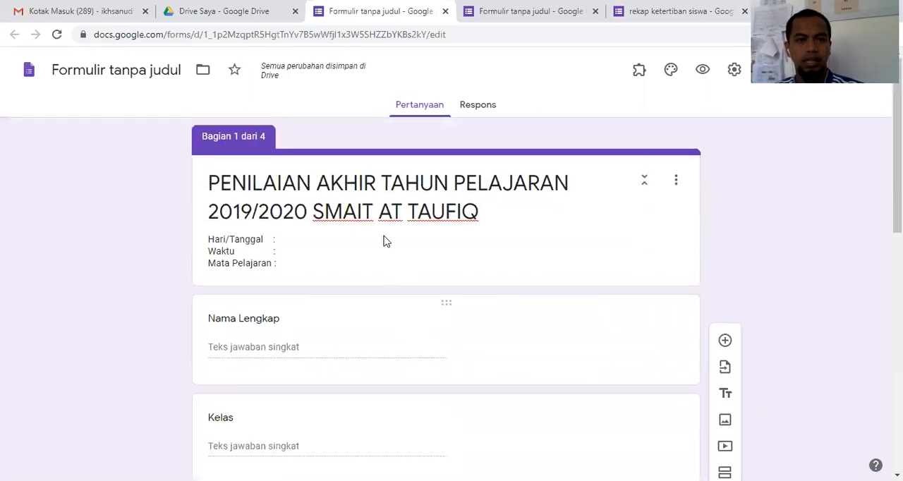
triple_click(292, 210)
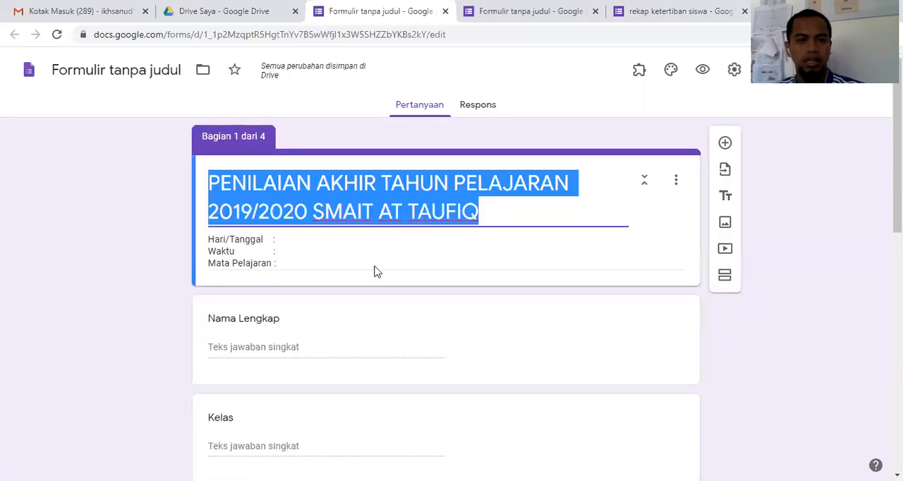
scroll(376, 272, down, 7)
triple_click(381, 339)
click(380, 339)
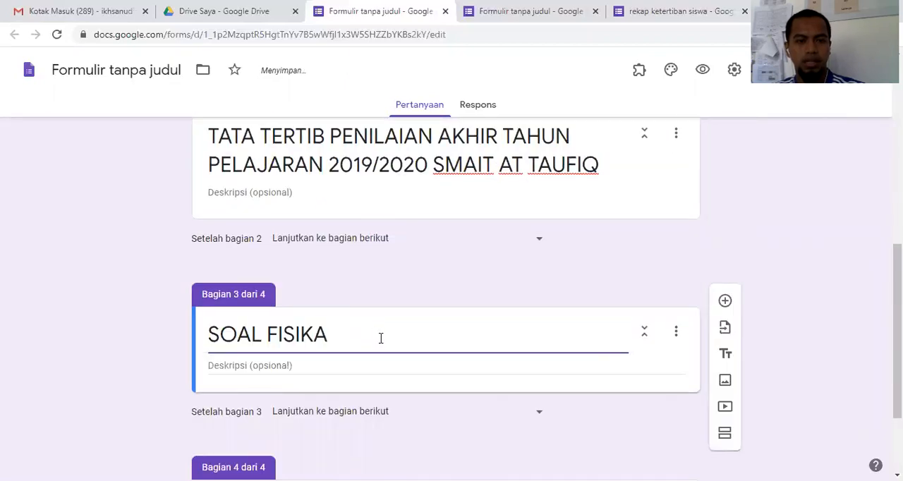
text(K)
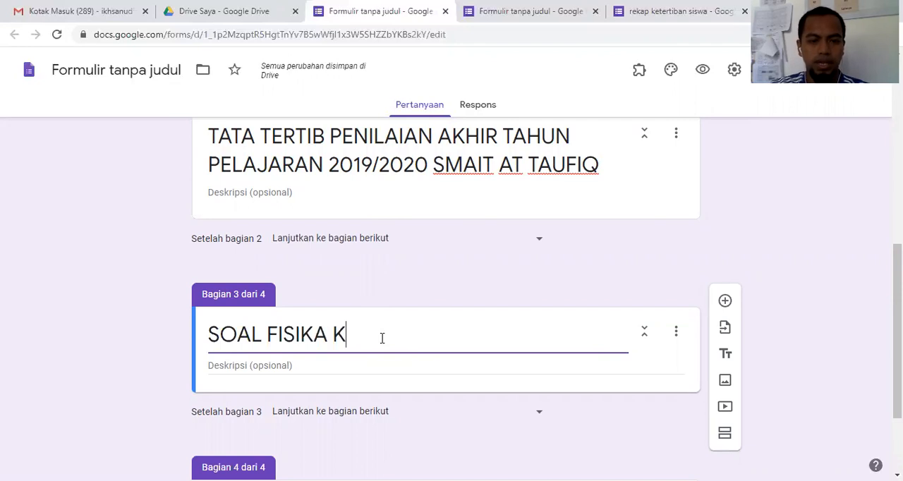
text(ELAS X)
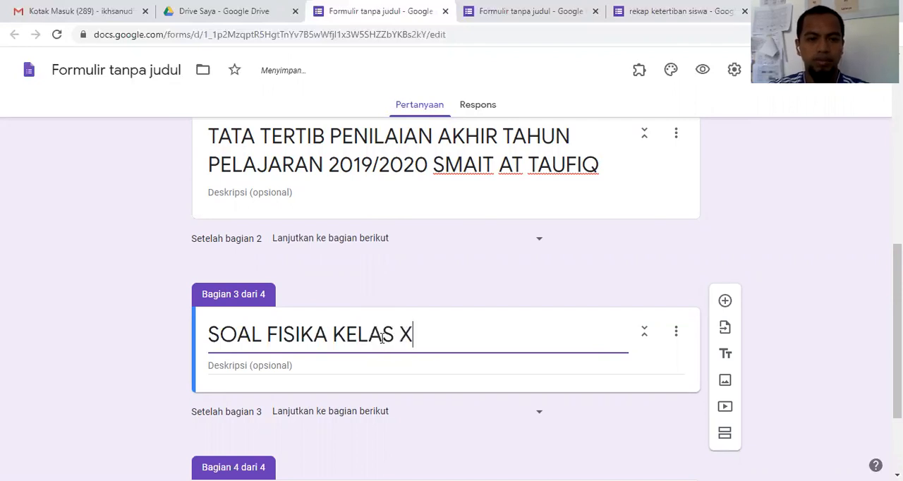
Step: Add two blank multiple-choice questions (Pilihan ganda) to section 3, "SOAL FISIKA KELAS X", and select the first one
scroll(382, 341, down, 1)
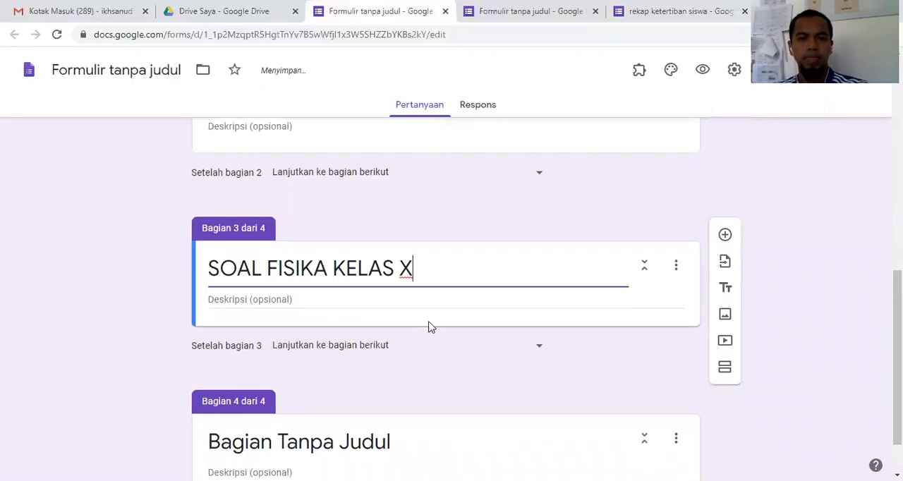
click(725, 235)
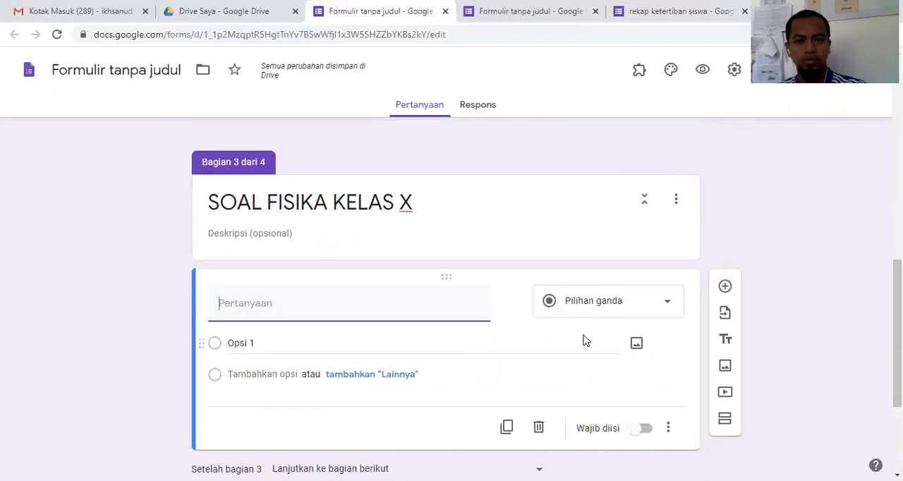
click(724, 287)
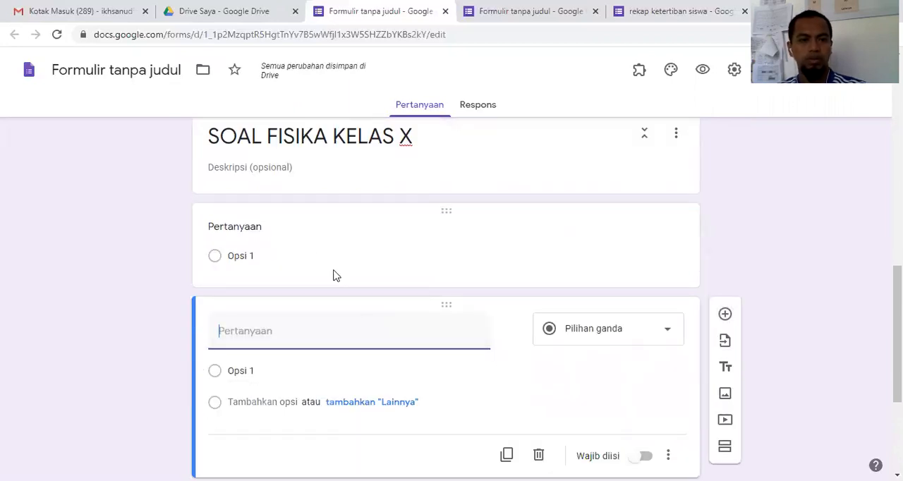
click(277, 235)
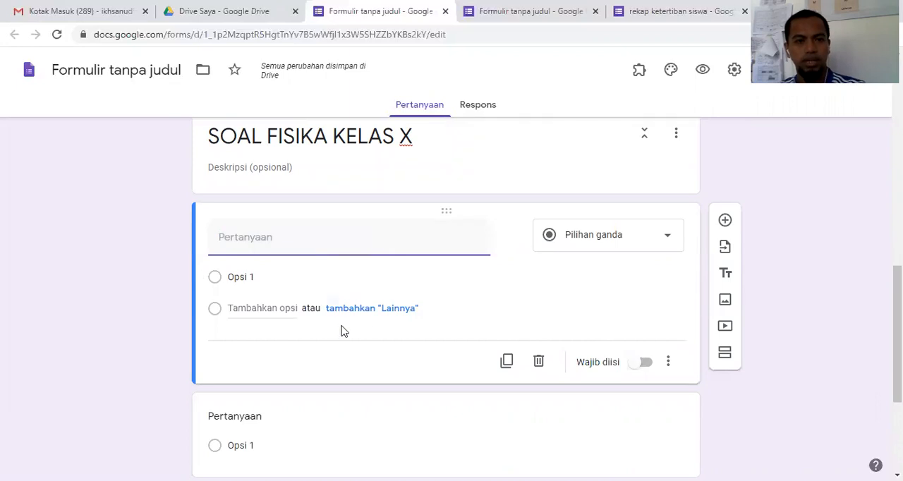
scroll(393, 308, up, 1)
scroll(397, 309, down, 4)
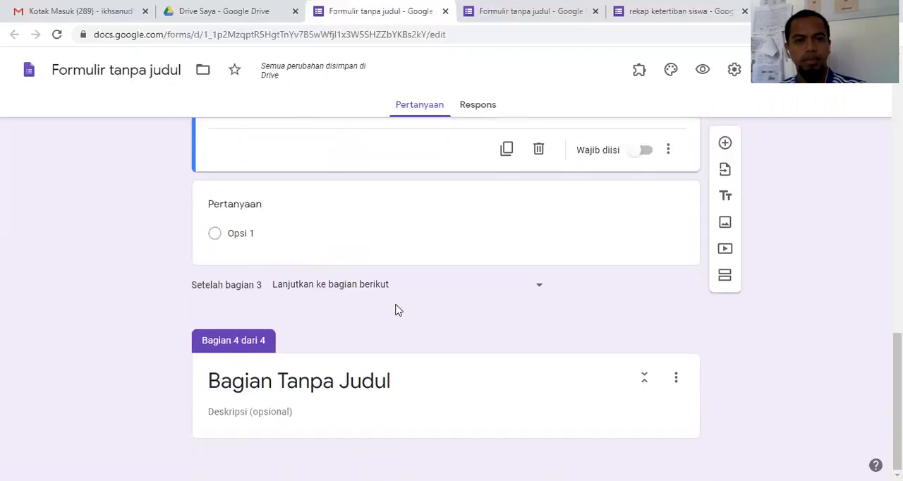
Step: Replace the default title of section 4 with "PENUTUP", leaving its description empty
click(423, 380)
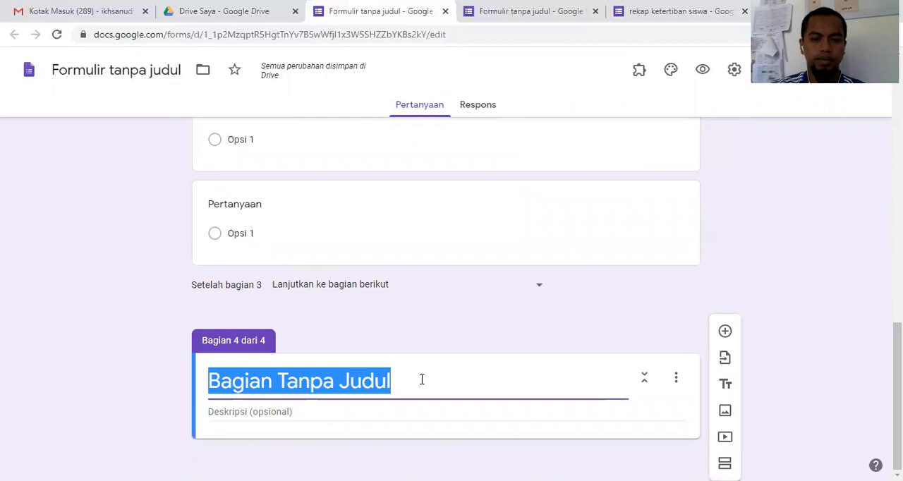
text(PENUTUP)
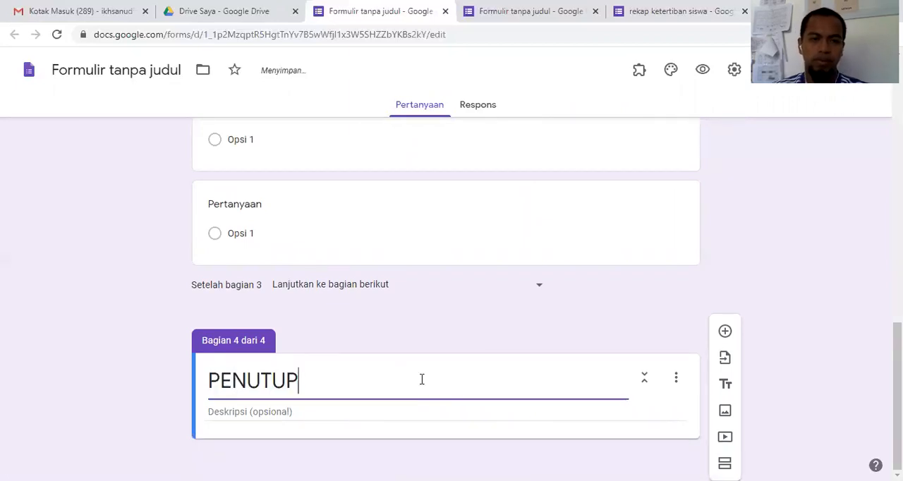
click(414, 410)
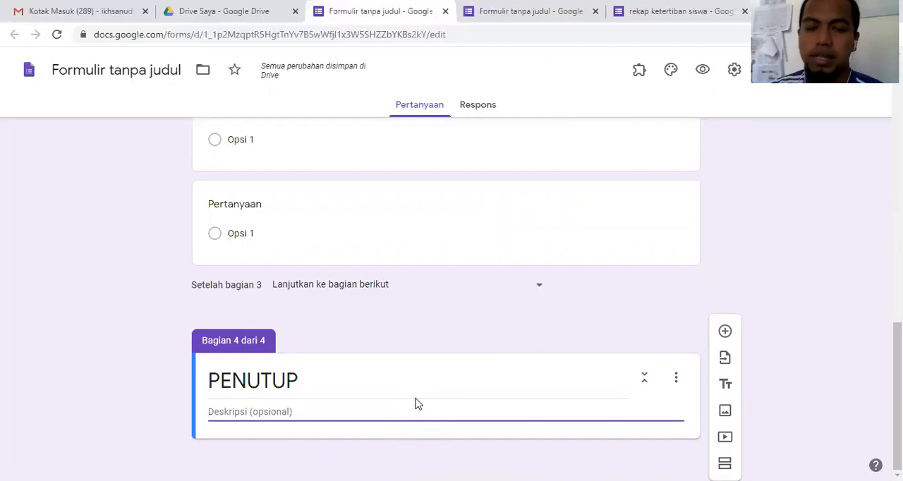
Step: Review the form's four sections from the exam header to the closing section, including the blank questions in section 3
scroll(439, 408, up, 15)
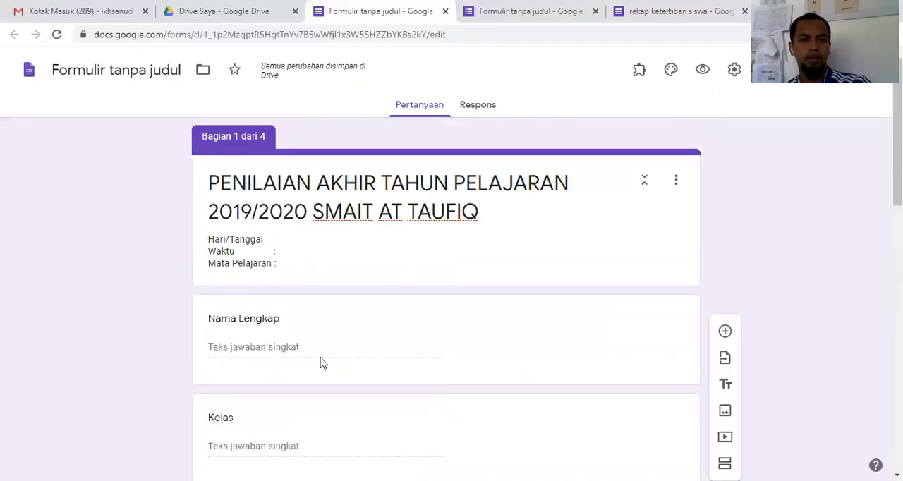
scroll(319, 363, down, 2)
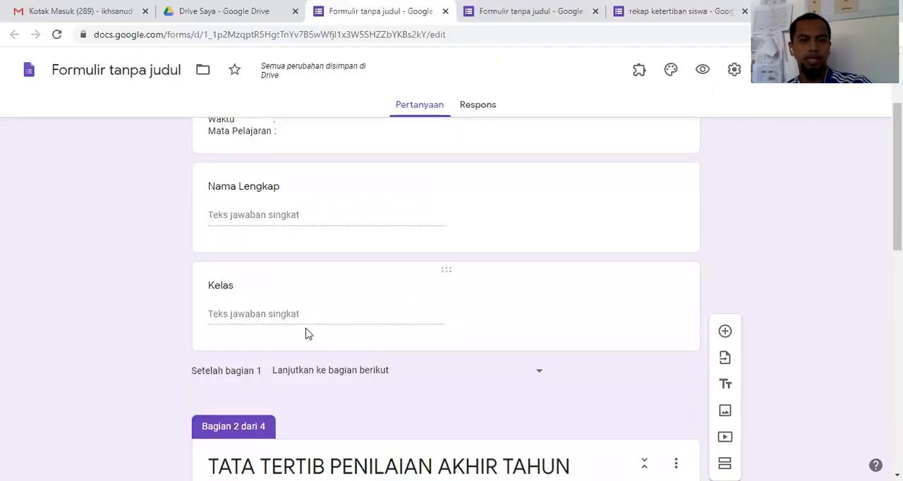
scroll(315, 331, down, 4)
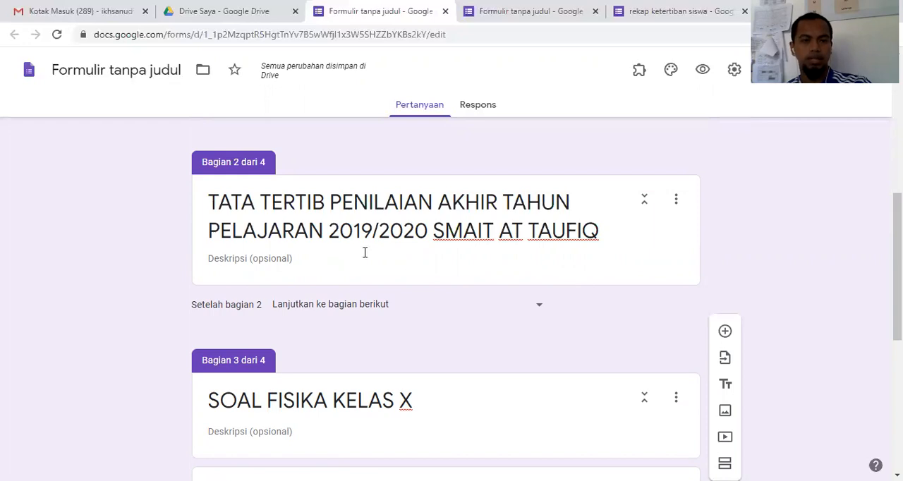
scroll(365, 252, down, 2)
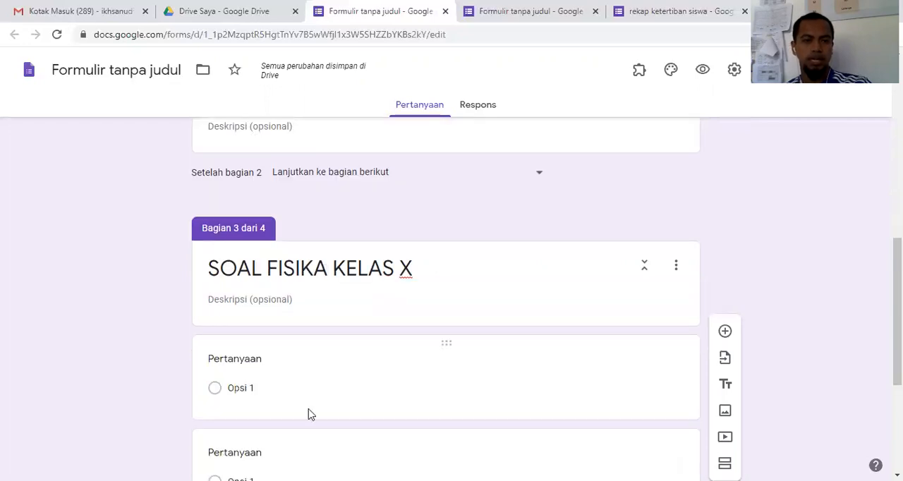
scroll(309, 414, down, 3)
click(397, 360)
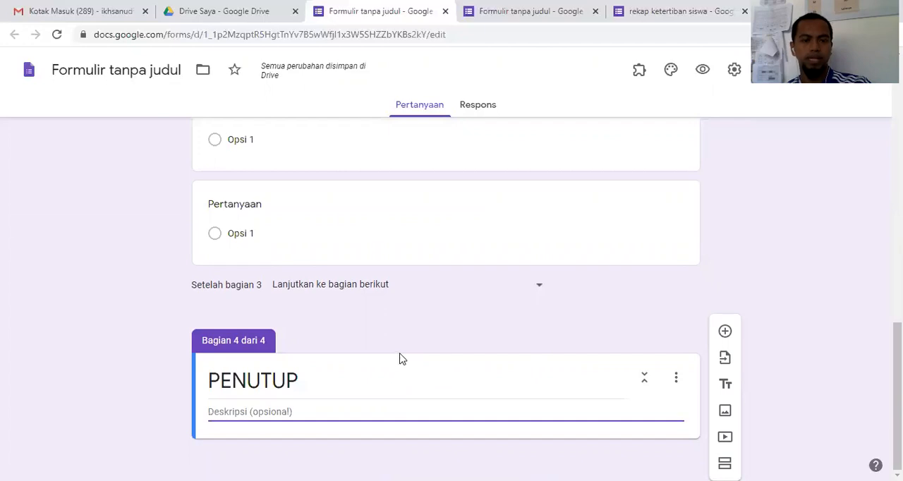
scroll(400, 359, up, 6)
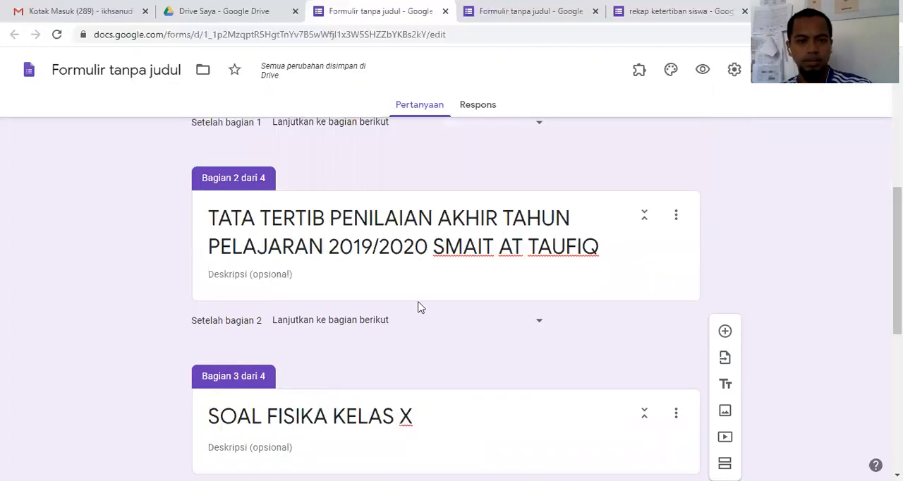
scroll(418, 308, down, 4)
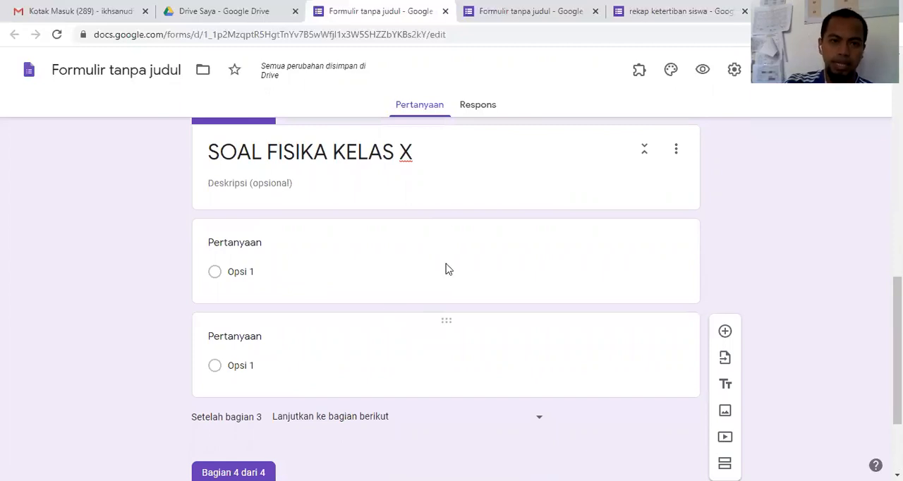
scroll(444, 267, up, 1)
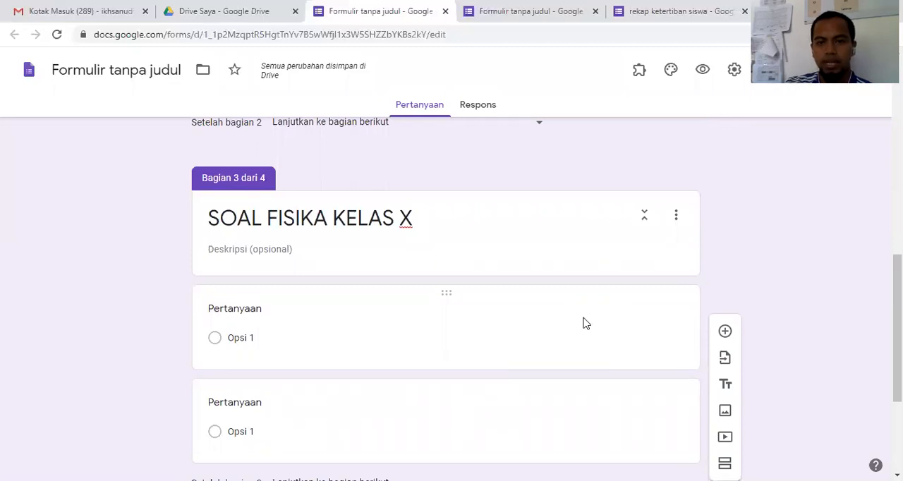
click(553, 343)
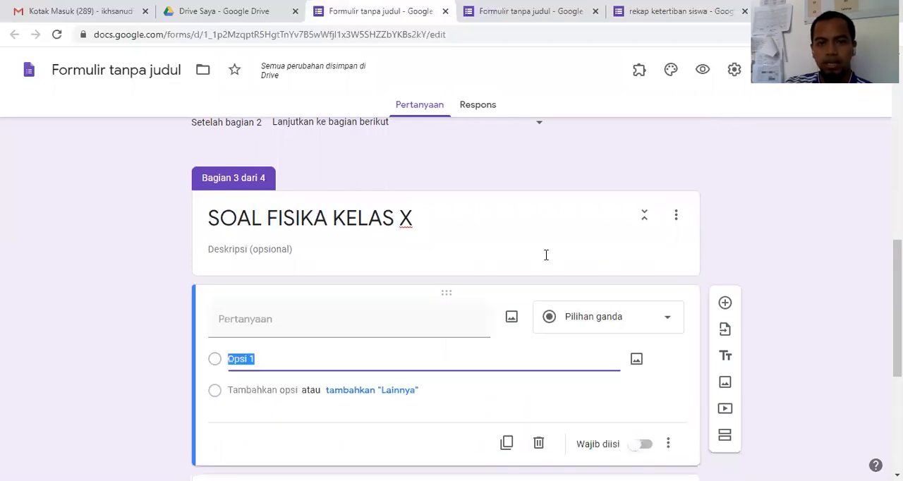
click(590, 278)
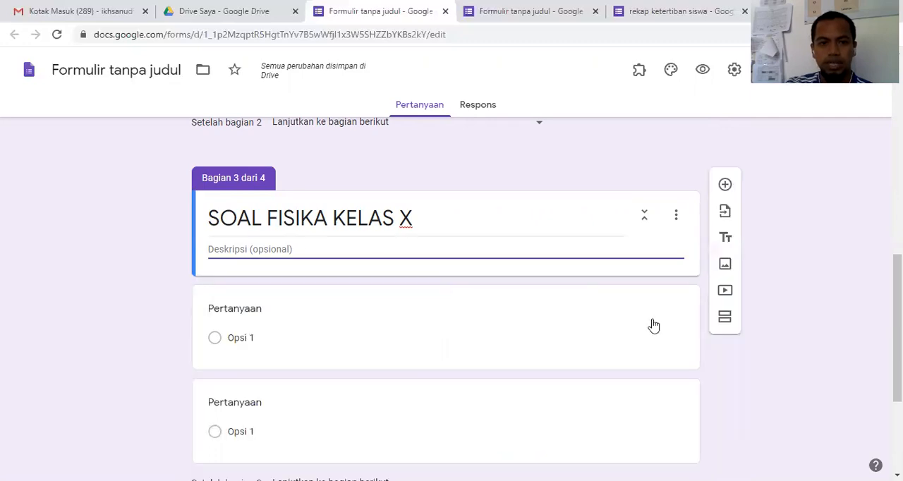
click(651, 325)
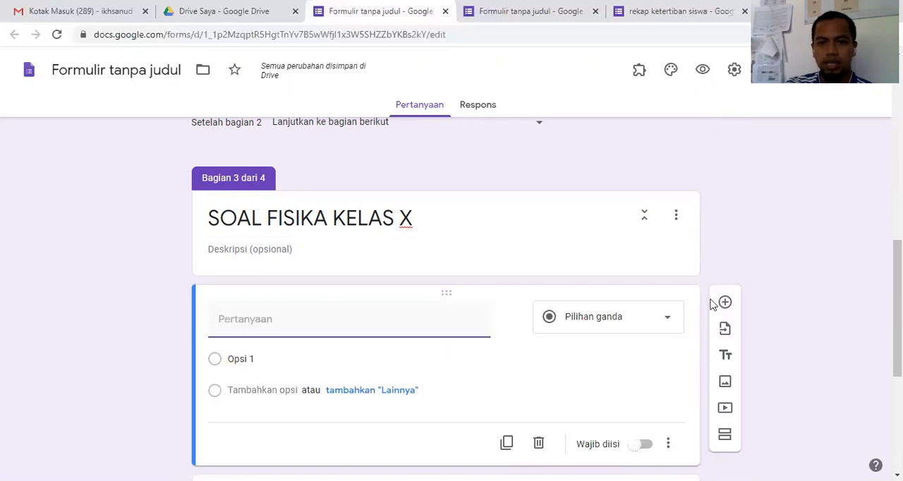
Step: In the form settings, limit respondents to one response (Batasi ke 1 tanggapan) and shuffle the question order (Acak urutan pertanyaan)
click(734, 71)
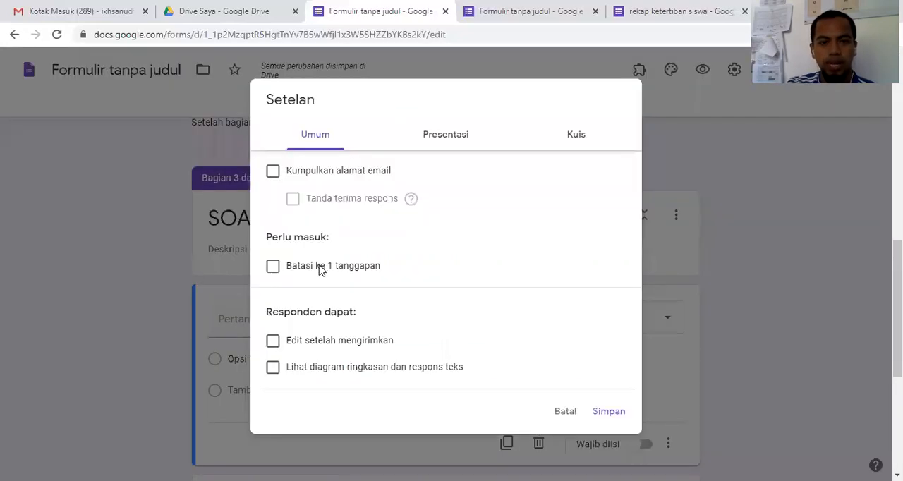
click(322, 269)
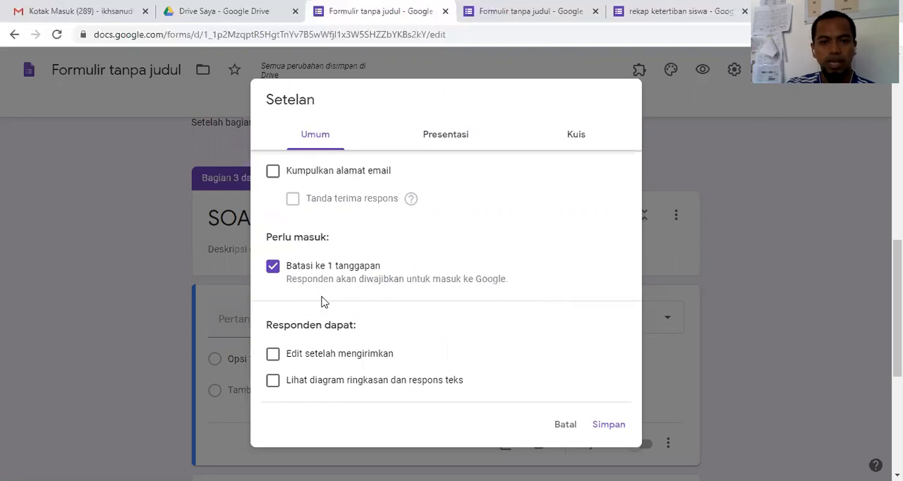
click(435, 142)
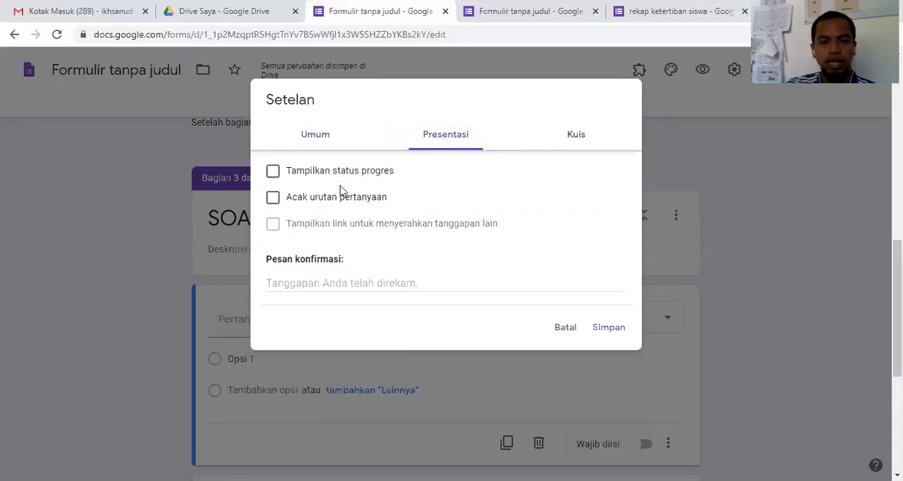
click(280, 204)
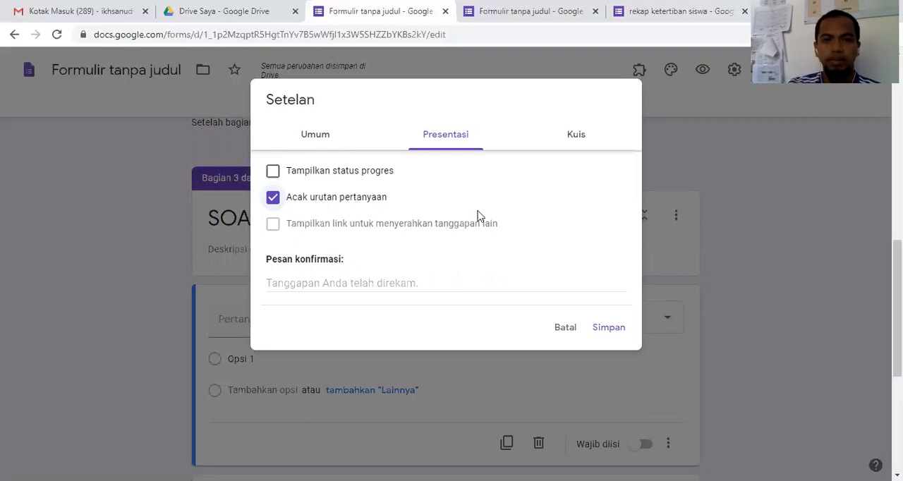
Step: Make the form a quiz (Jadikan ini sebagai kuis), keep point values visible to respondents, and save the settings
click(579, 146)
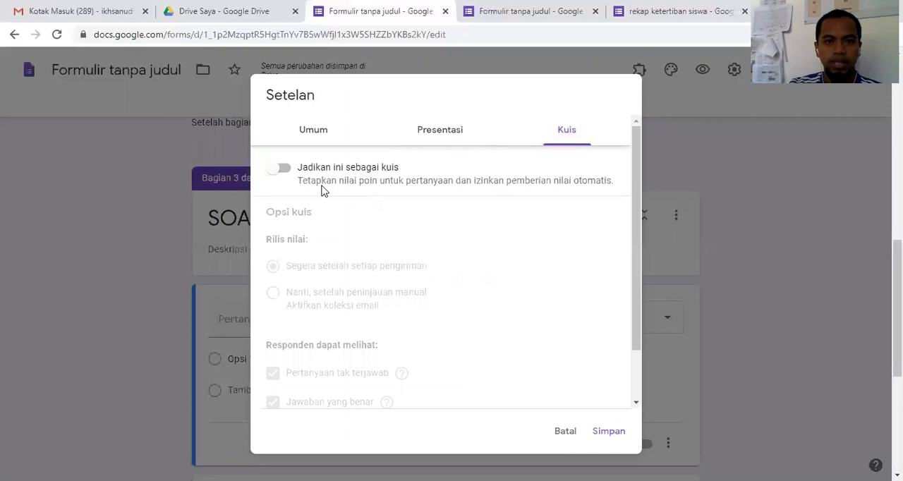
click(284, 170)
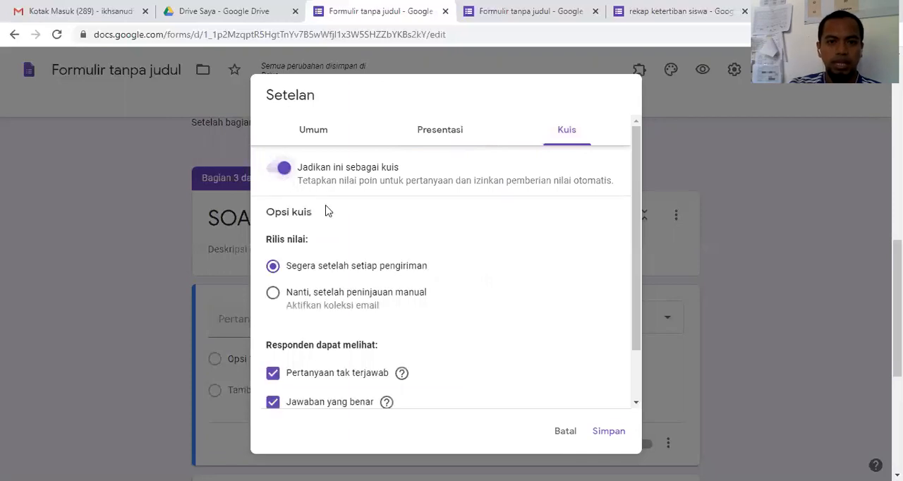
scroll(432, 304, down, 1)
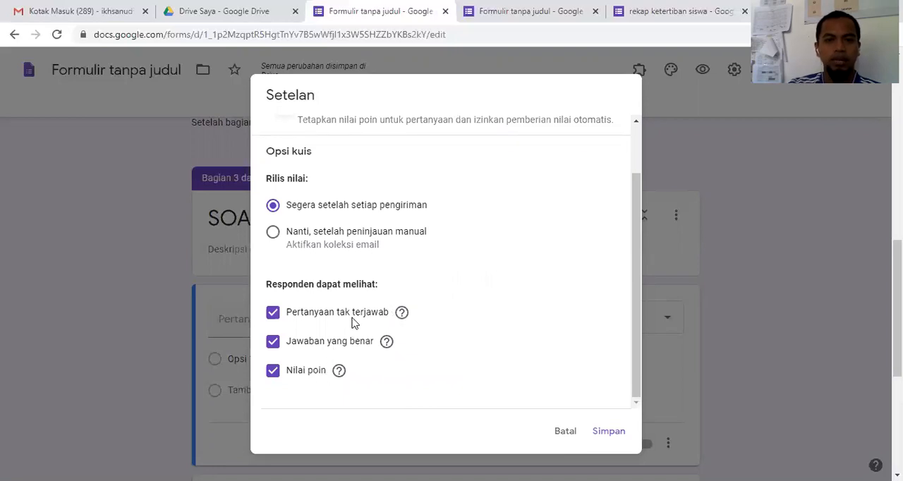
click(274, 371)
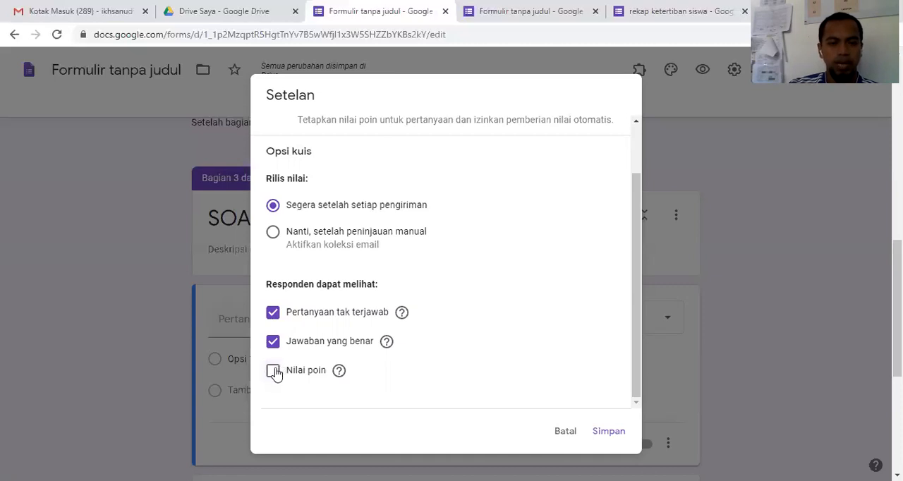
click(273, 372)
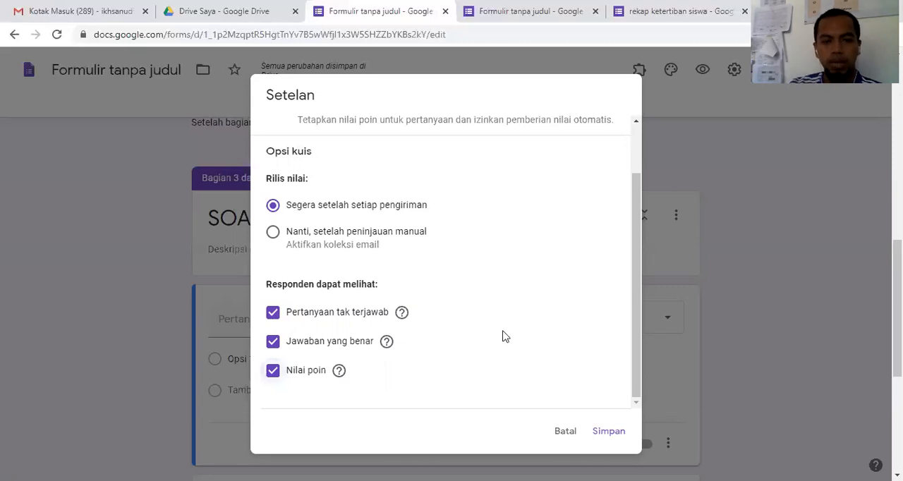
click(608, 431)
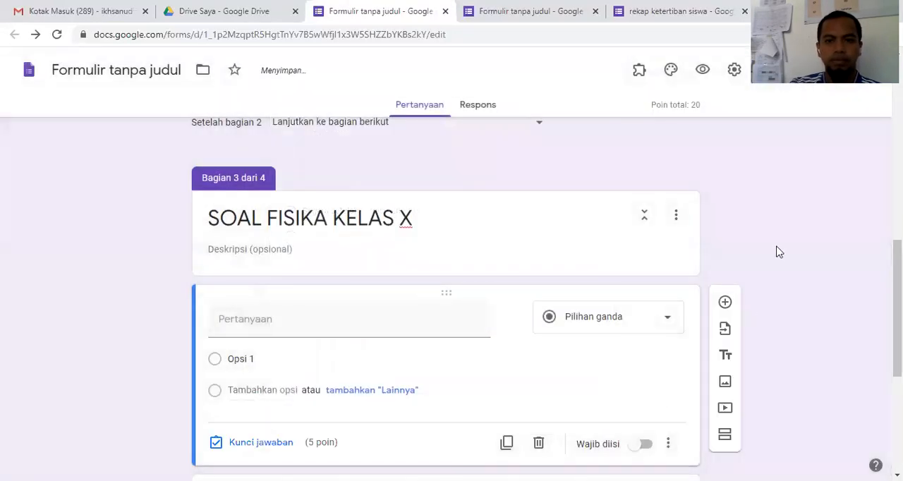
Step: Examine the answer key and point value of the section 3 questions and the "Kelas" question in section 1
scroll(714, 293, down, 2)
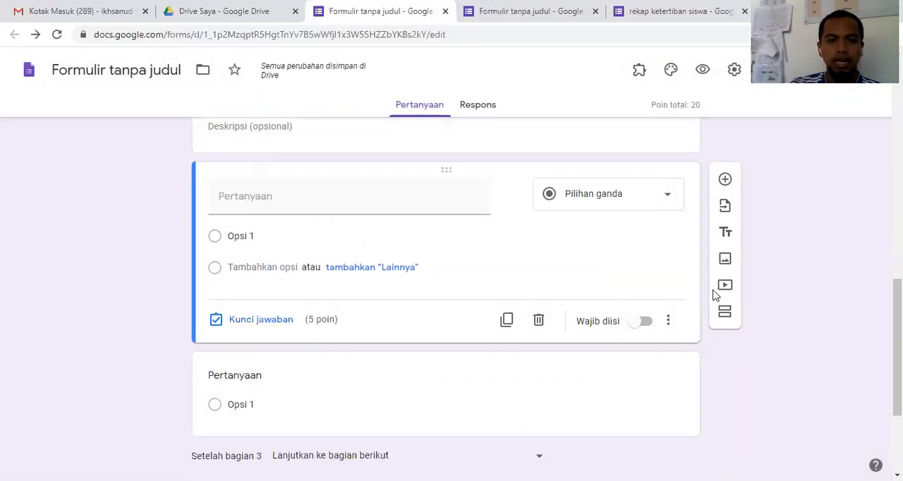
scroll(306, 319, down, 1)
click(317, 331)
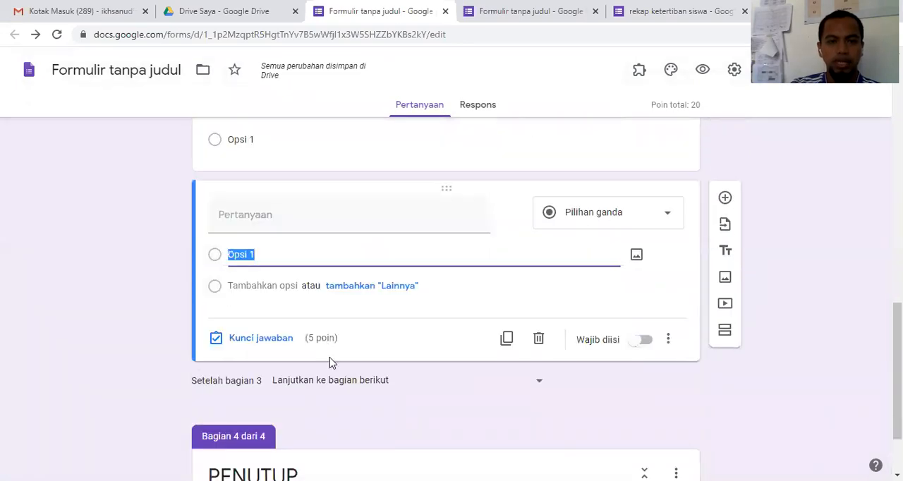
scroll(359, 346, down, 1)
scroll(358, 344, up, 10)
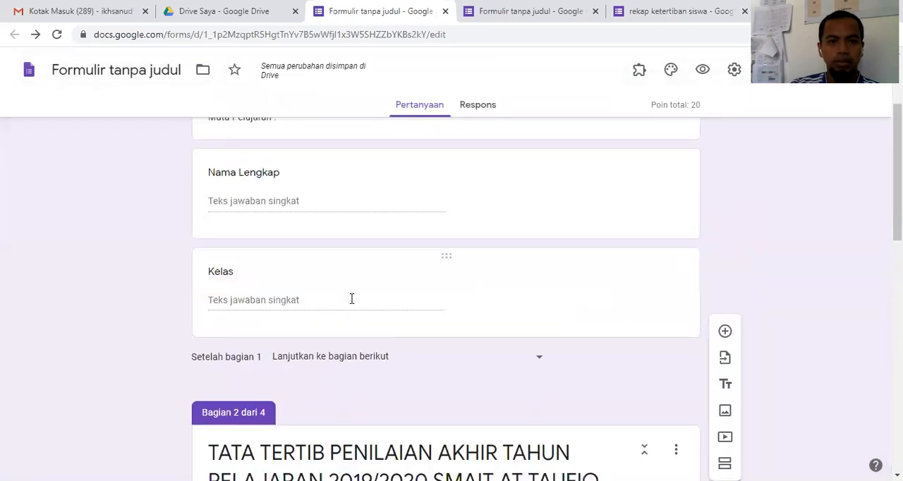
click(351, 300)
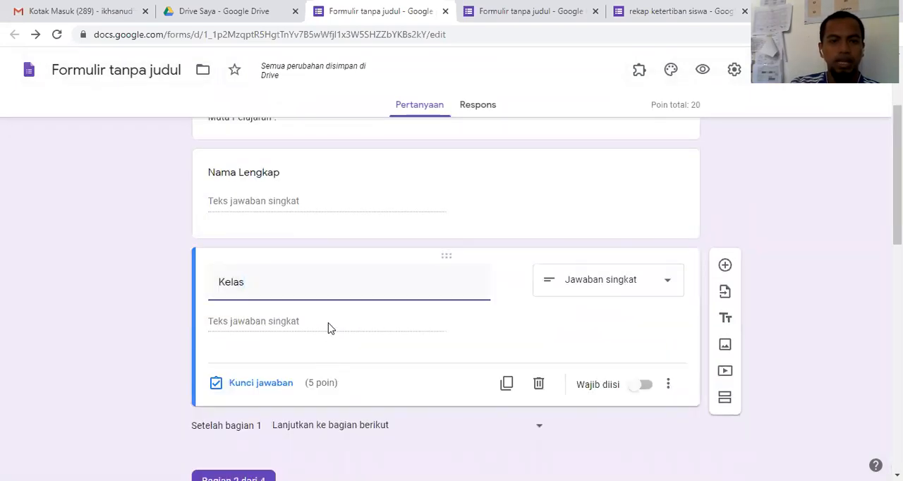
scroll(357, 300, down, 2)
scroll(360, 292, up, 3)
scroll(367, 280, down, 1)
scroll(367, 286, up, 1)
scroll(371, 292, down, 4)
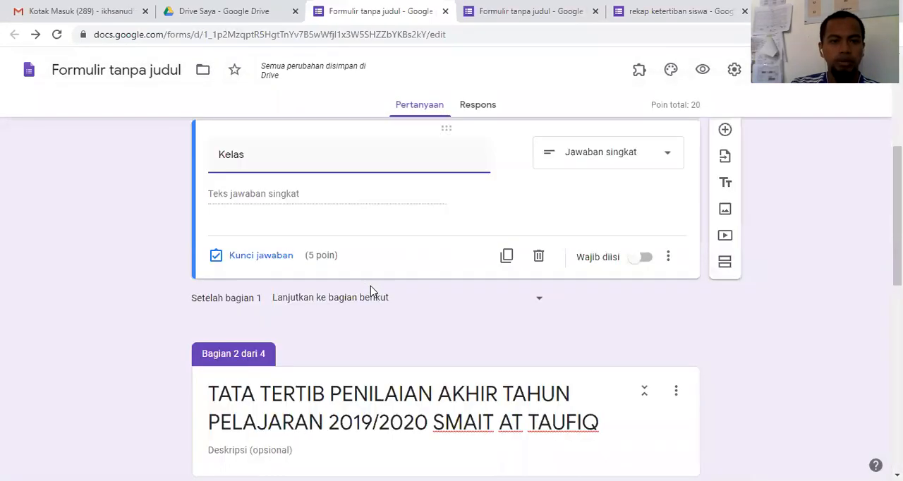
scroll(372, 292, down, 5)
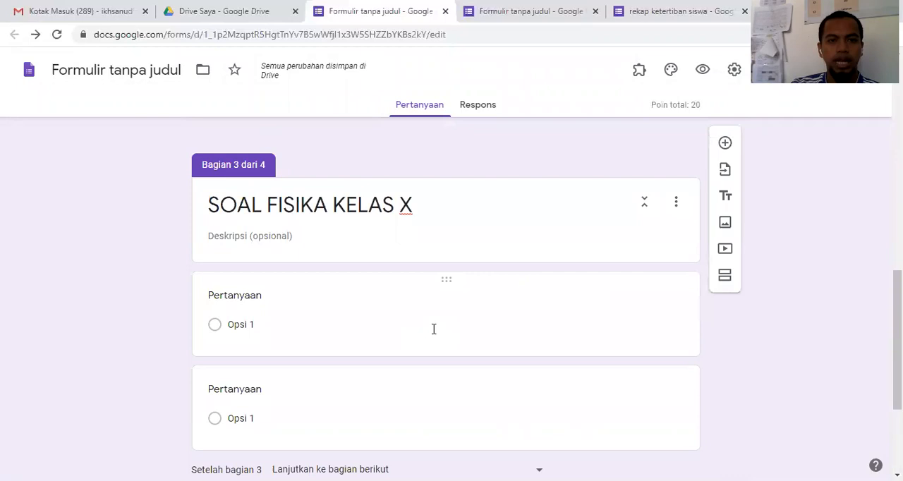
scroll(434, 329, up, 10)
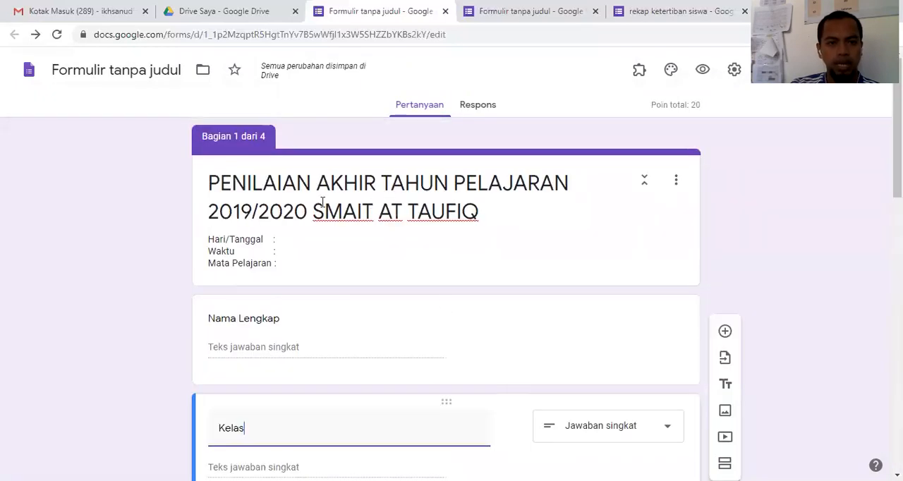
Step: Set the "Nama Lengkap" question's point value to 0 in its answer key and finish editing the key
triple_click(334, 247)
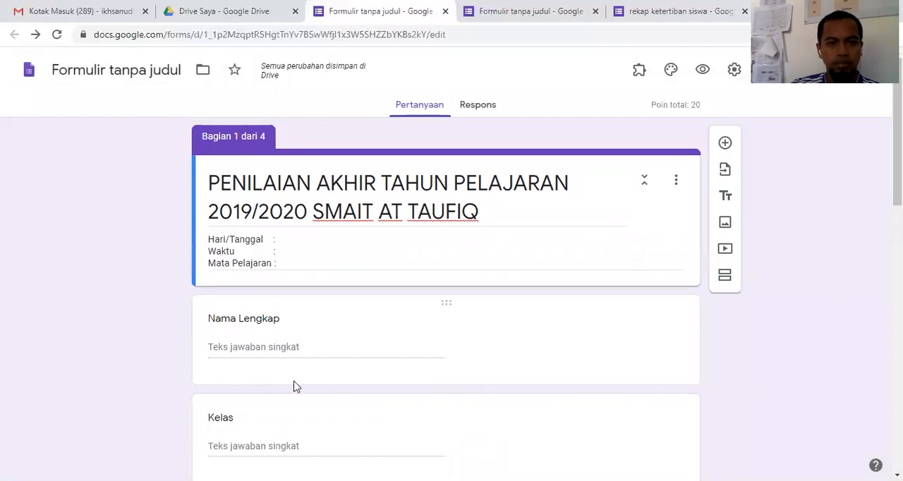
click(268, 302)
click(270, 296)
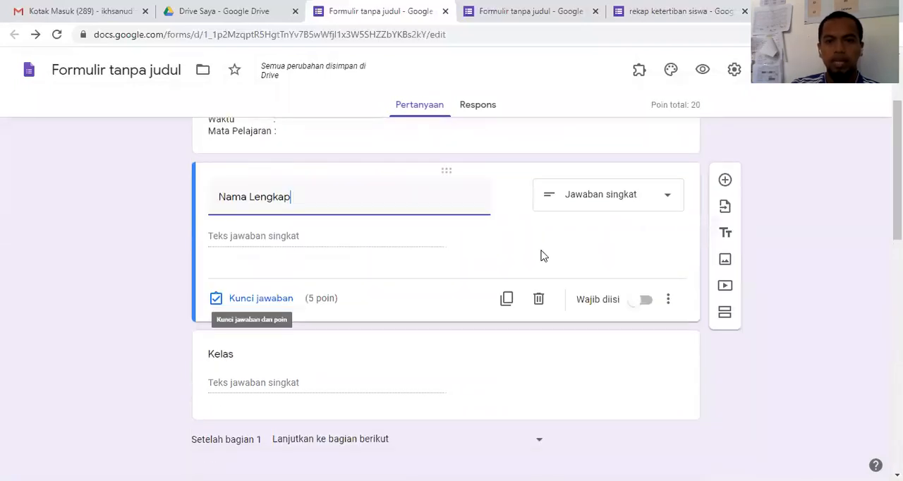
text(0)
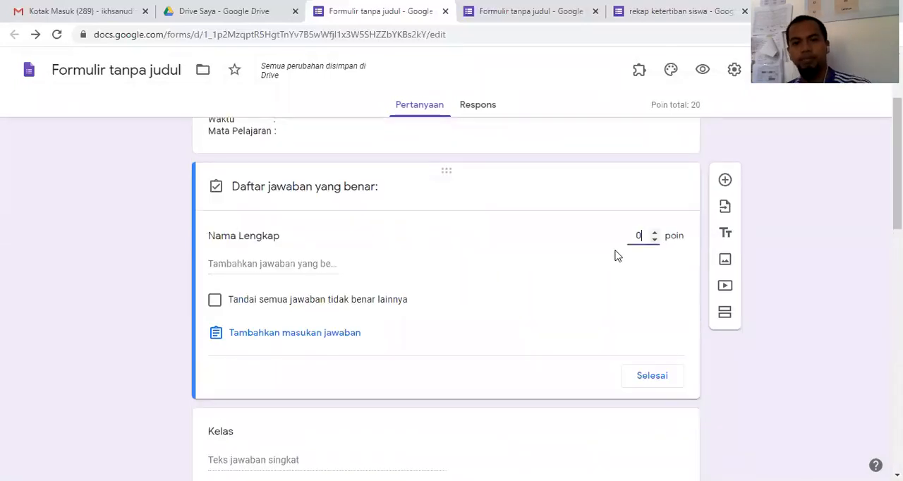
click(653, 376)
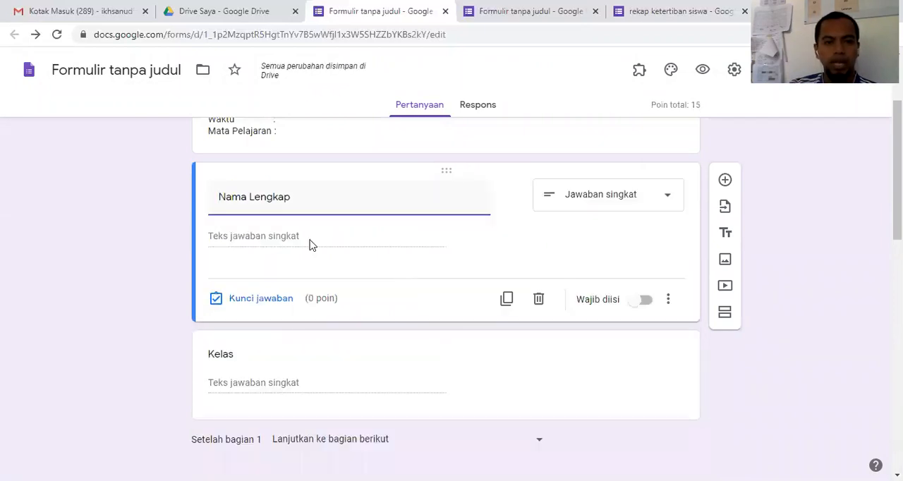
Step: Set the "Kelas" question's point value to 0 in its answer key and finish editing the key
click(329, 286)
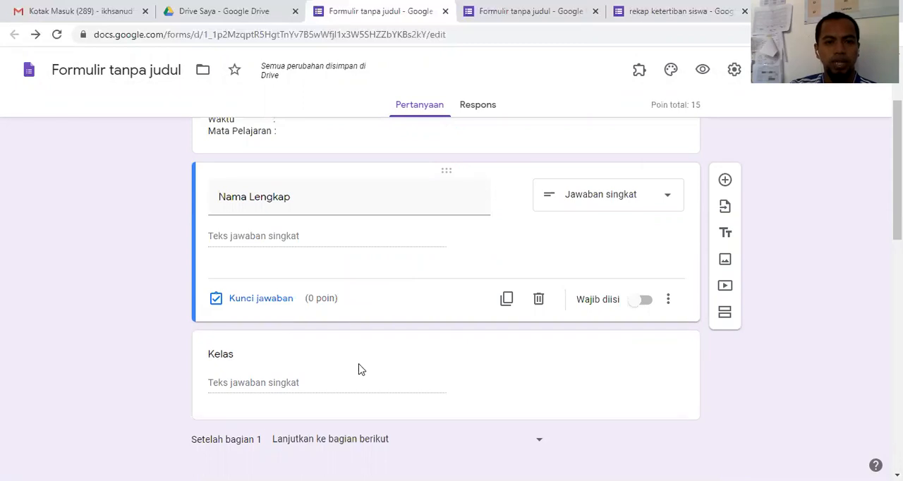
click(337, 335)
scroll(519, 288, down, 1)
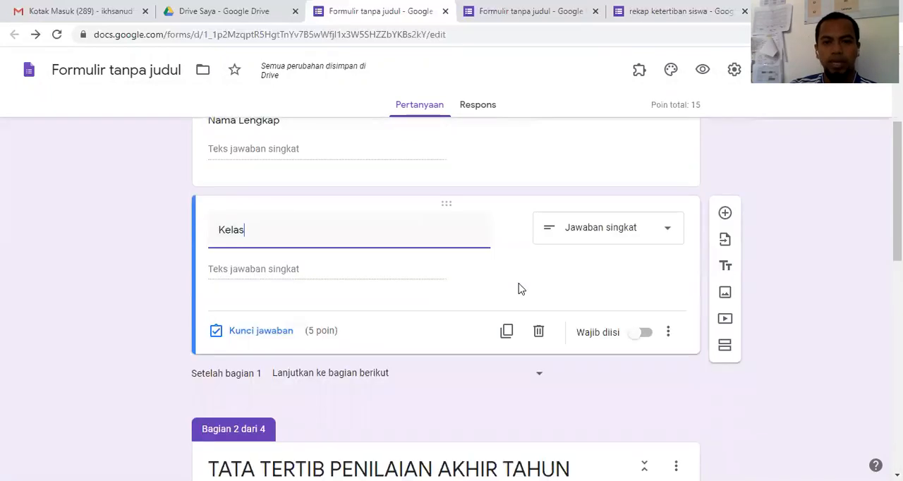
click(261, 331)
text(0)
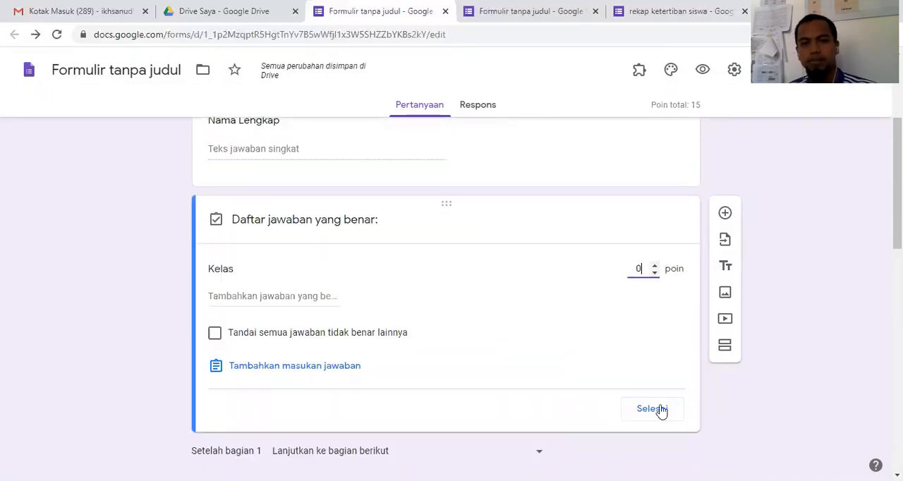
click(656, 409)
Step: Add a multiple-choice question to section 2, the exam rules (TATA TERTIB), and set its point value to 0 in the answer key
scroll(526, 289, down, 2)
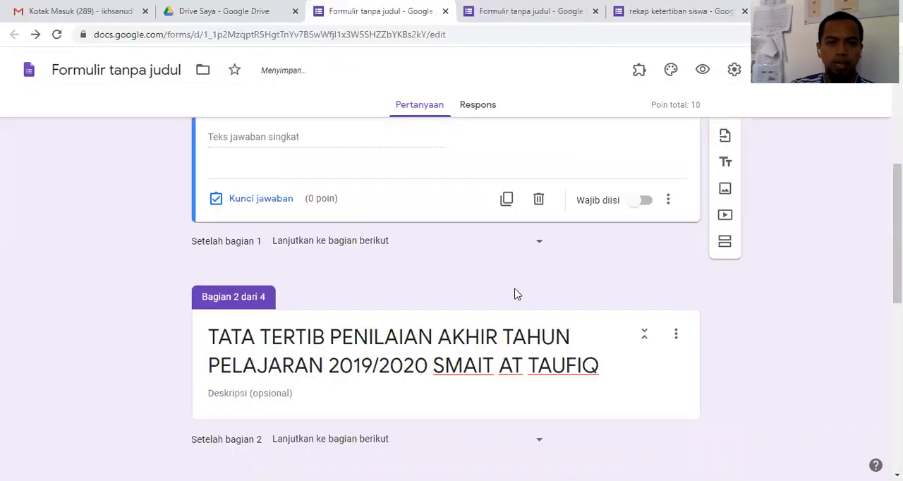
scroll(404, 260, down, 3)
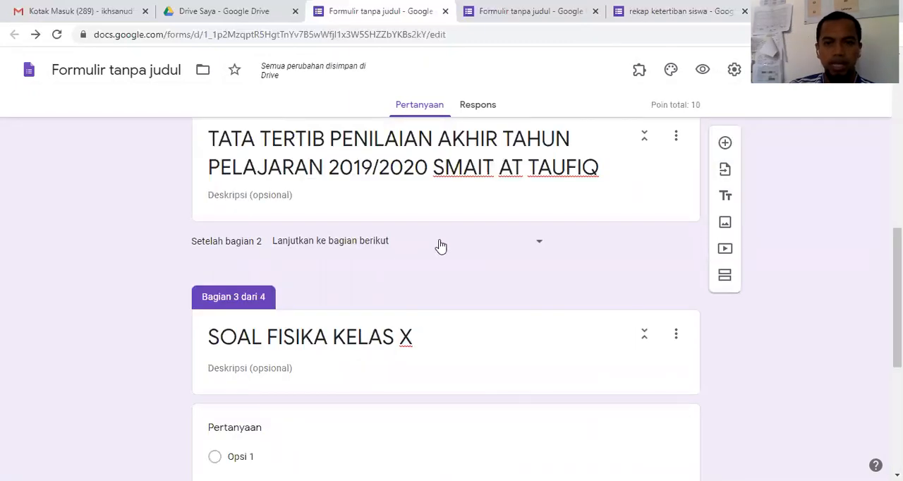
click(641, 194)
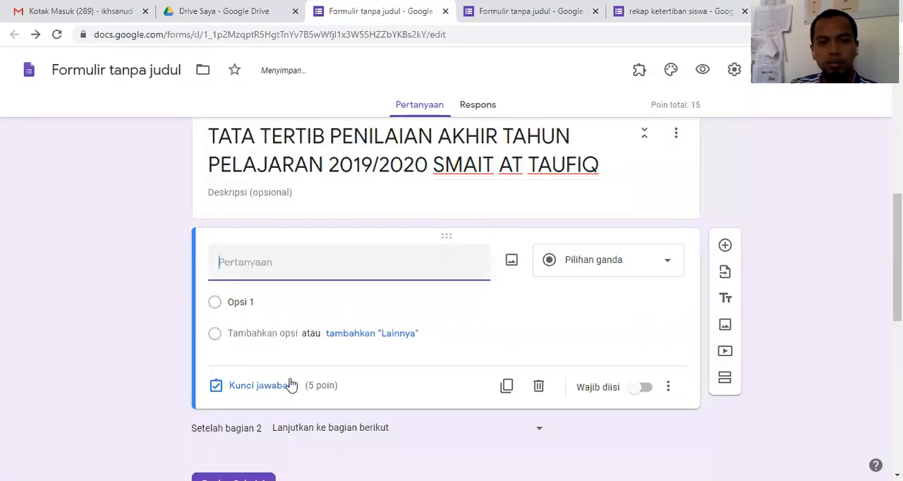
click(279, 393)
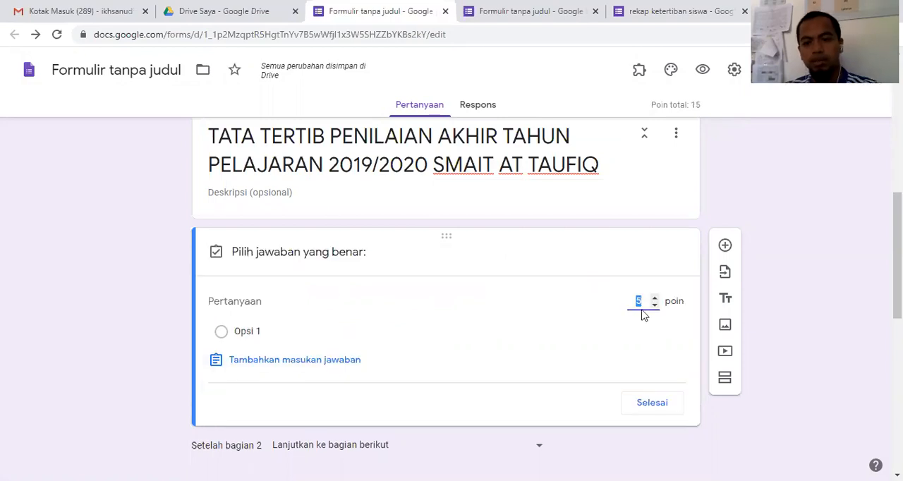
text(0)
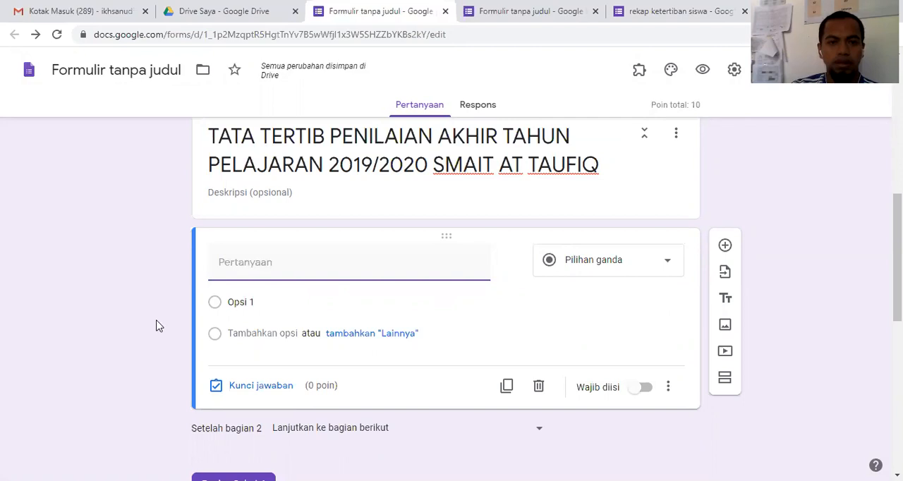
click(515, 326)
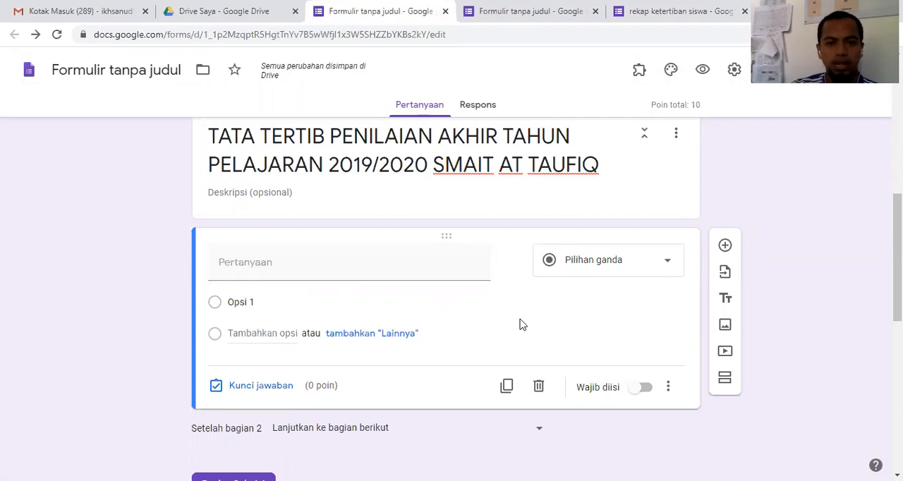
Step: Add a multiple-choice question to section 4, "PENUTUP", and set its point value to 0 in the answer key
scroll(521, 319, down, 3)
scroll(521, 319, down, 1)
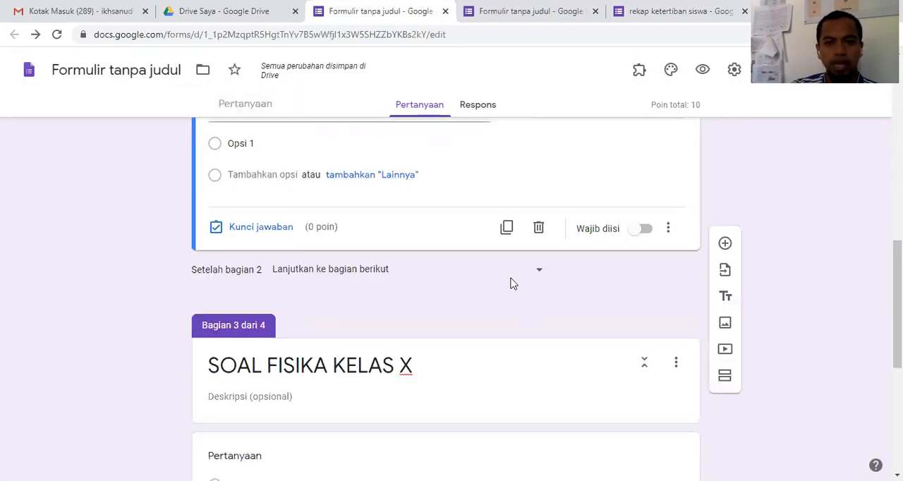
scroll(343, 289, up, 4)
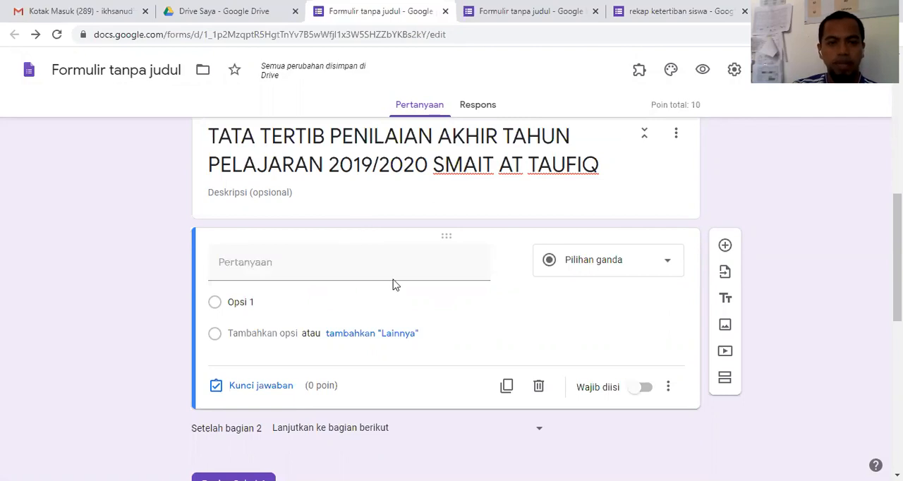
scroll(395, 285, down, 4)
scroll(403, 381, down, 3)
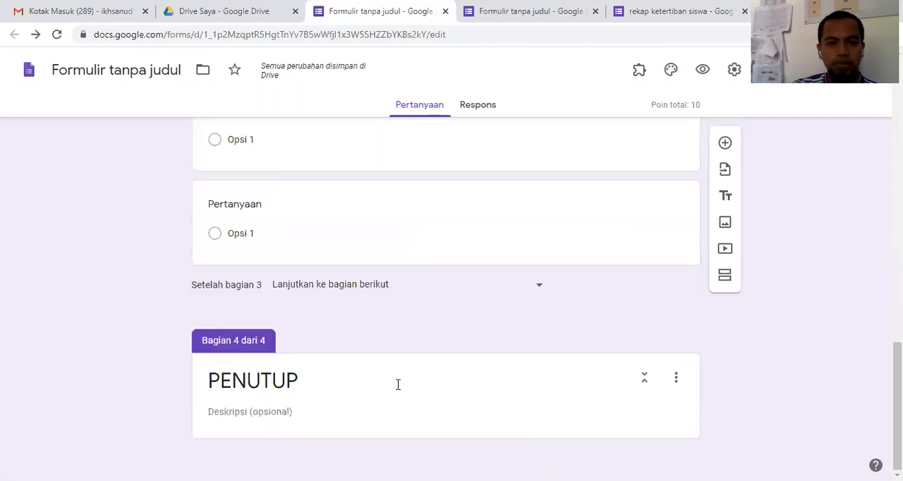
click(395, 397)
click(450, 381)
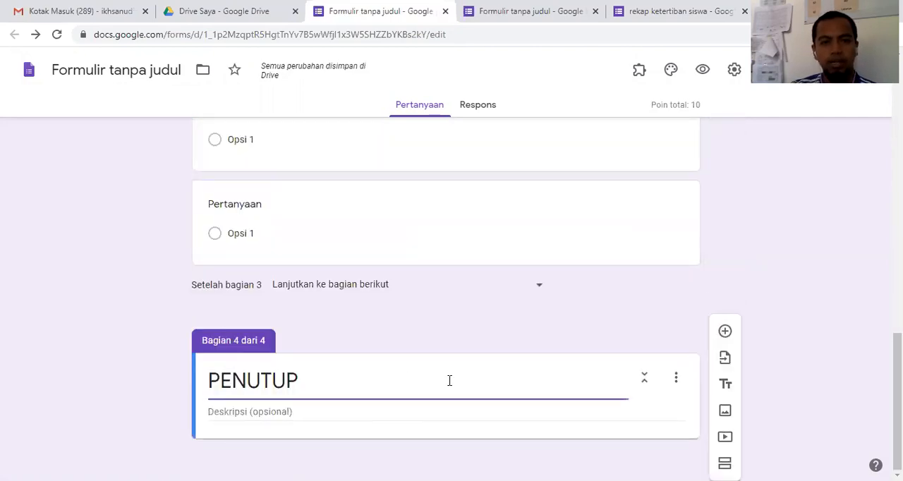
key(Return)
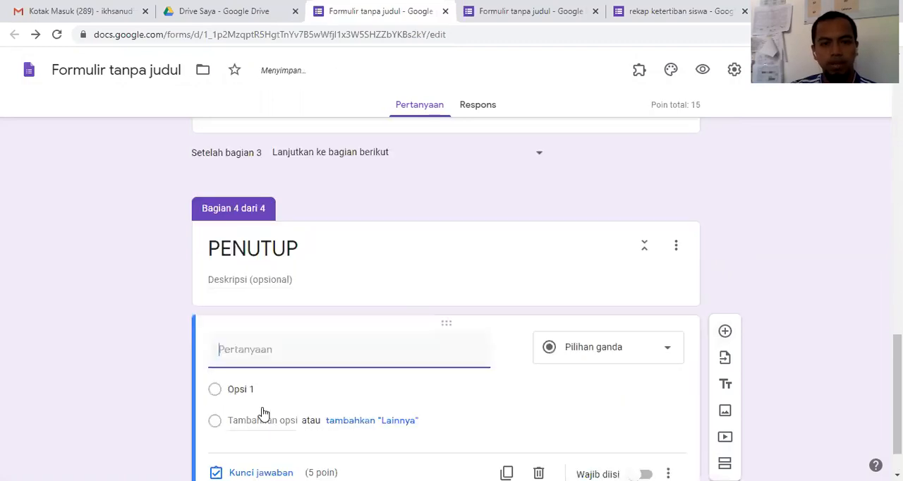
click(260, 473)
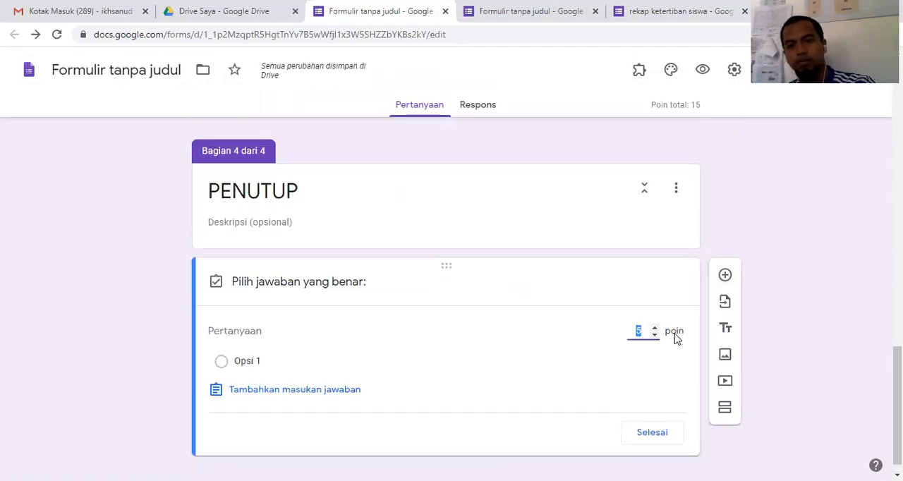
text(0)
click(652, 432)
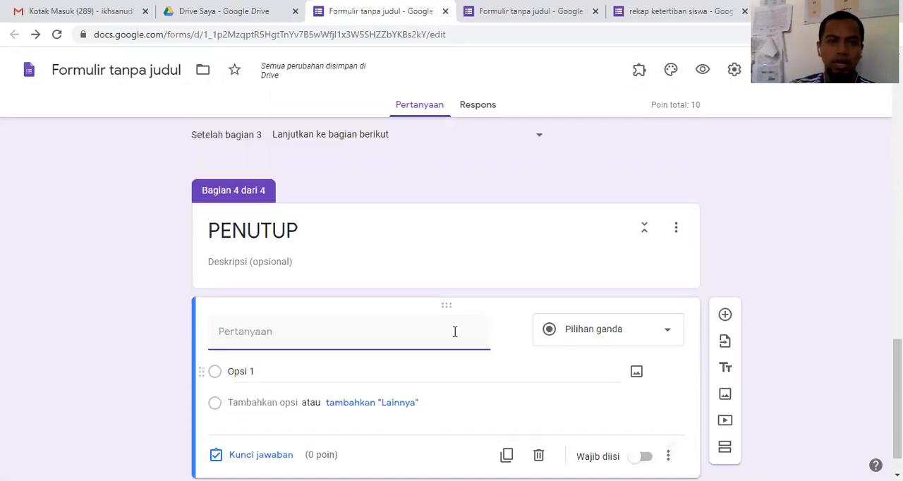
Step: Add one more question to the form and a third multiple-choice question at the end of section 3, "SOAL FISIKA KELAS X"
scroll(452, 336, up, 5)
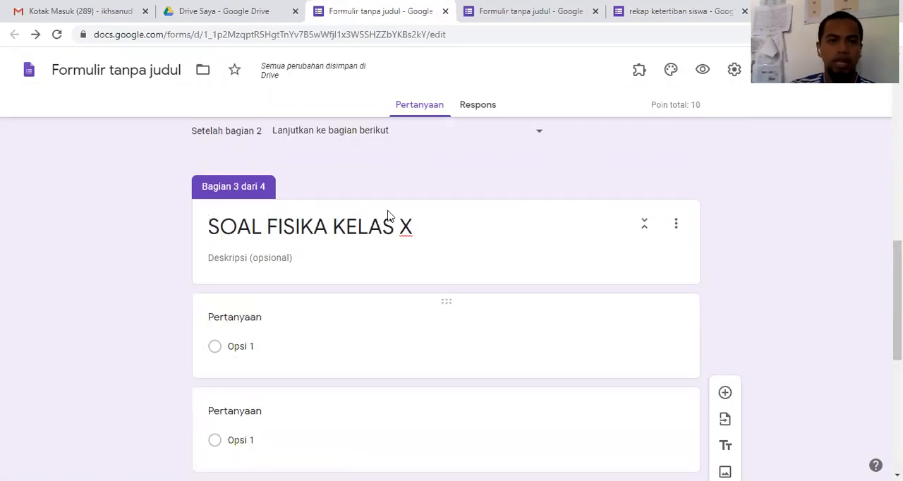
scroll(359, 374, down, 1)
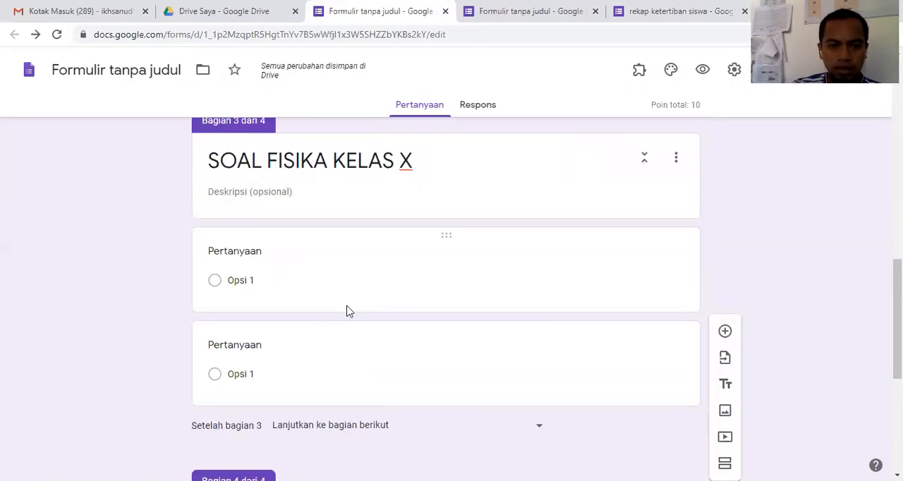
click(725, 333)
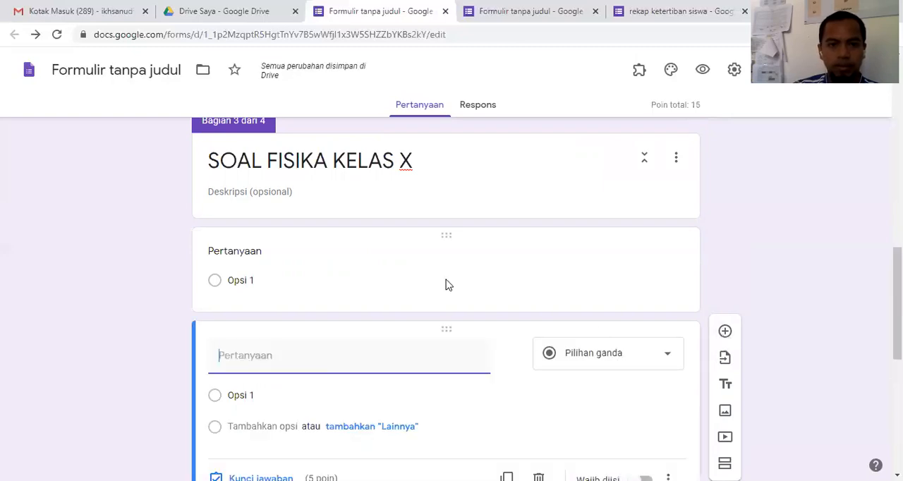
click(415, 280)
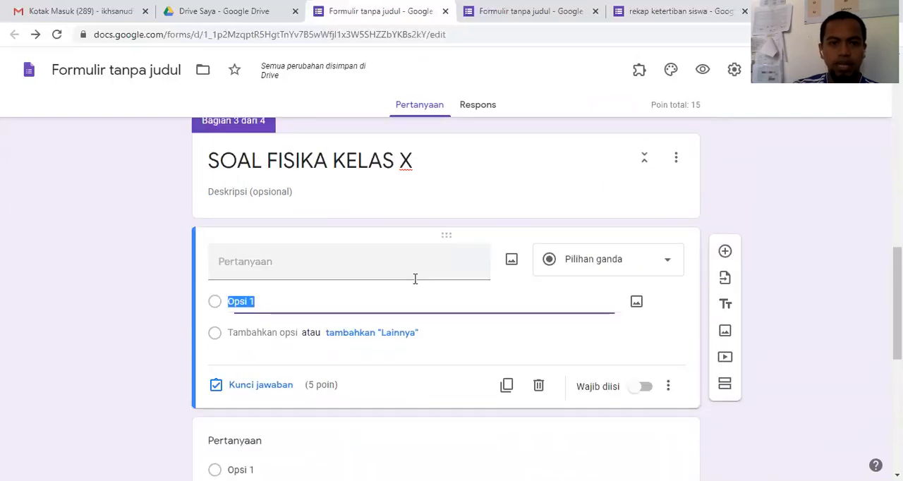
scroll(323, 266, down, 2)
click(460, 318)
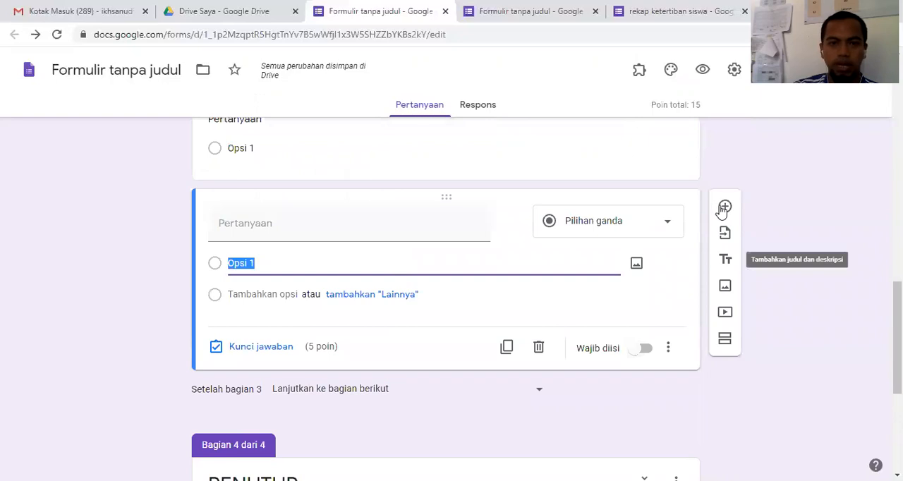
click(721, 209)
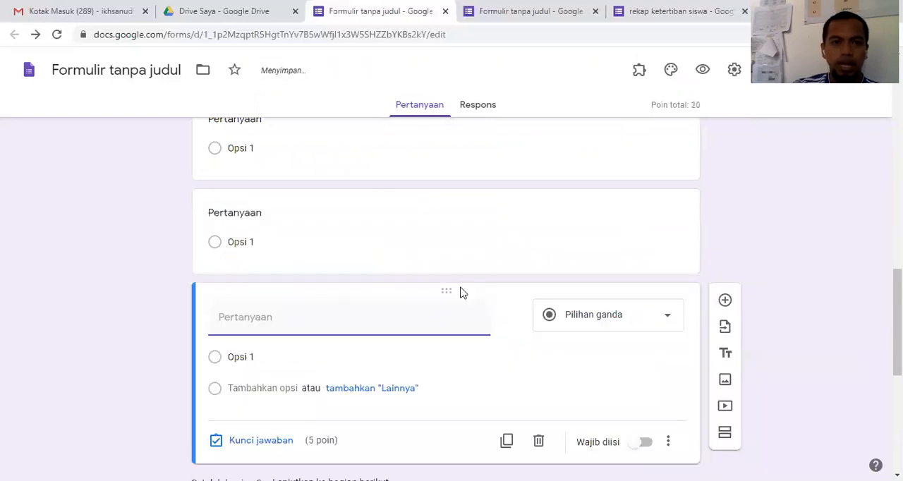
Step: Expand the first question of section 3 to five answer options, Opsi 1 to Opsi 5
scroll(310, 302, up, 2)
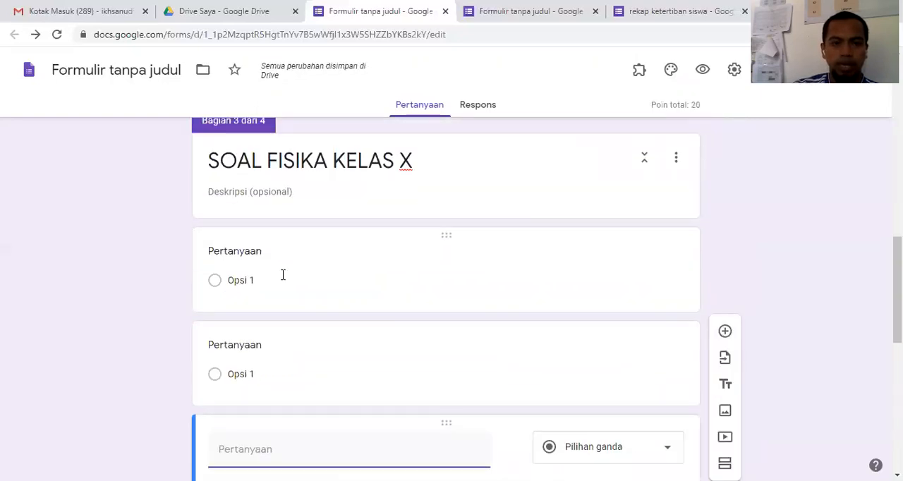
click(301, 286)
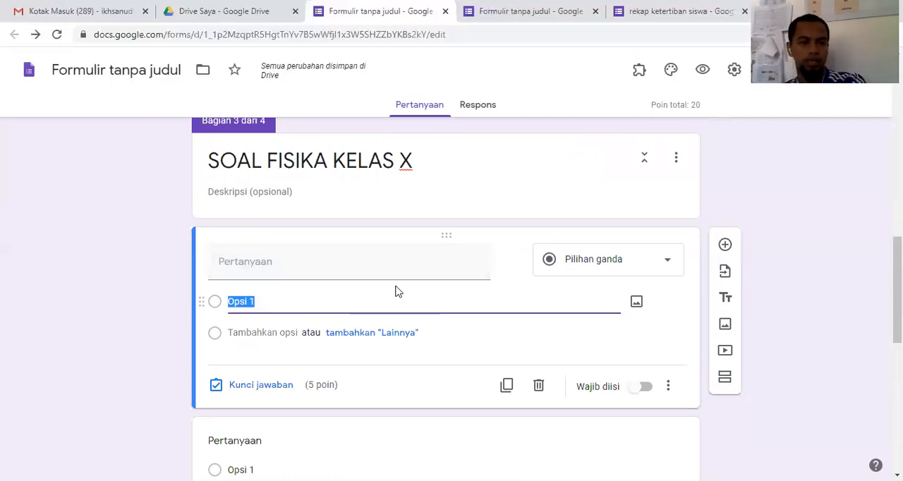
key(Return)
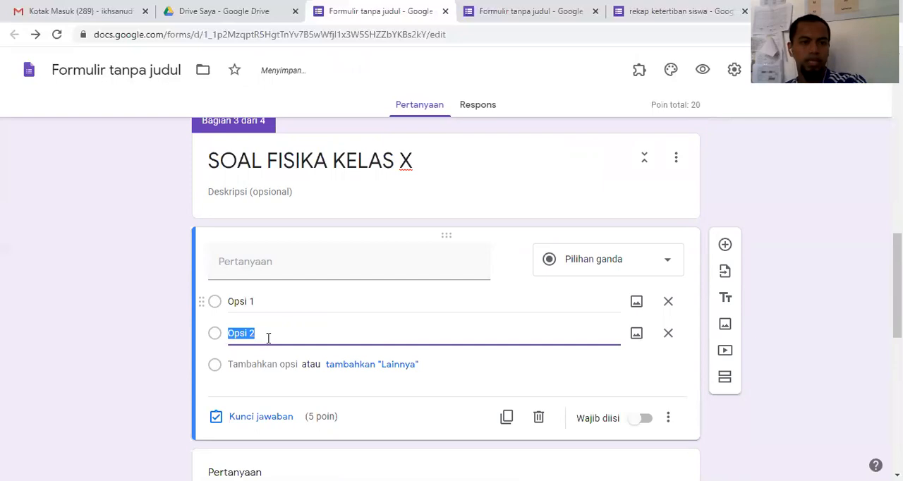
key(Return)
key(Return)
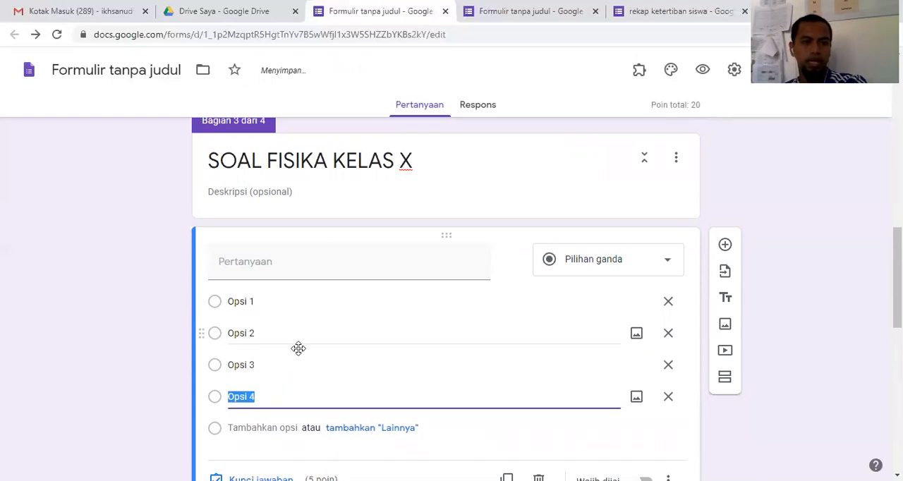
key(Return)
Step: Expand the second question of section 3 to five answer options, Opsi 1 to Opsi 5
scroll(282, 374, down, 3)
click(341, 385)
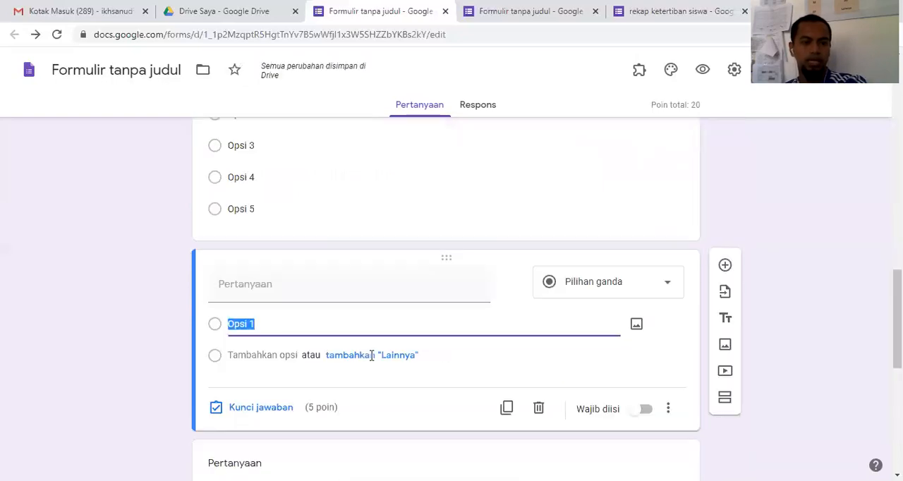
key(Return)
key(Return)
key(Return)
key(Return)
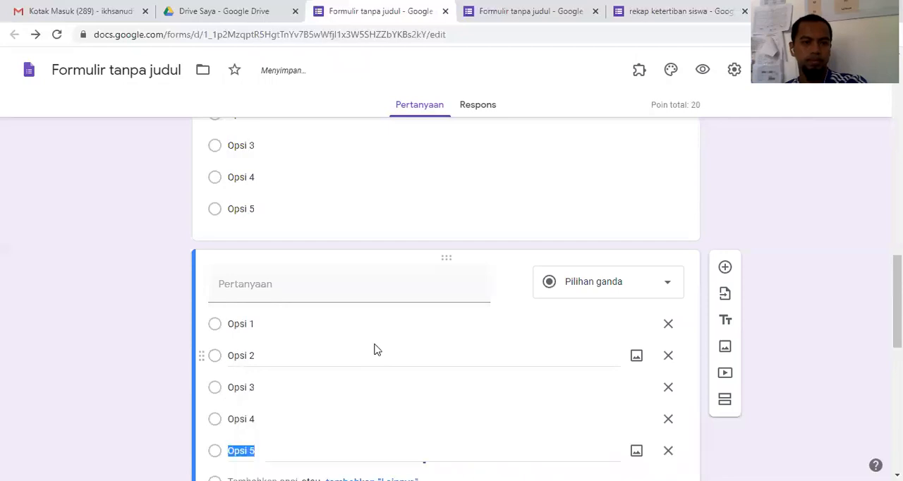
Step: Expand the third question of section 3 to five answer options, Opsi 1 to Opsi 5
scroll(312, 331, down, 3)
click(286, 421)
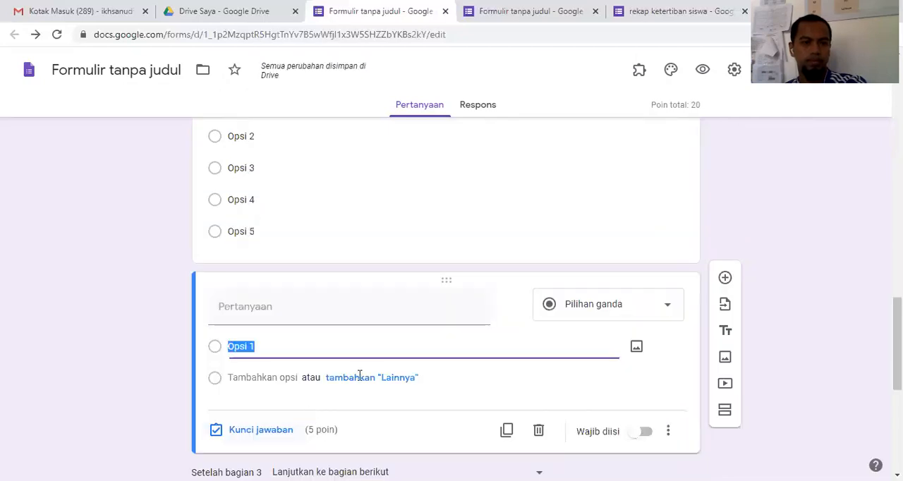
key(Return)
key(Return)
key(Return)
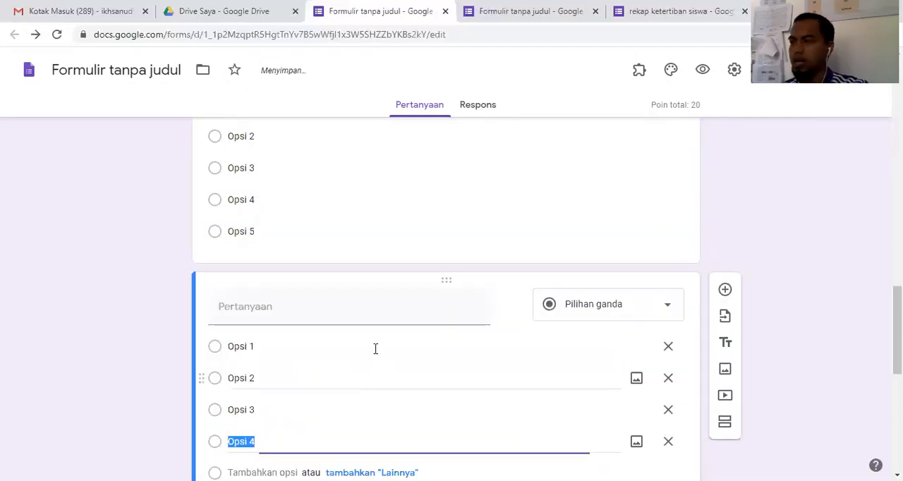
key(Return)
Step: Enter "1+2" as the text of the first question in section 3, "SOAL FISIKA KELAS X"
scroll(384, 341, up, 1)
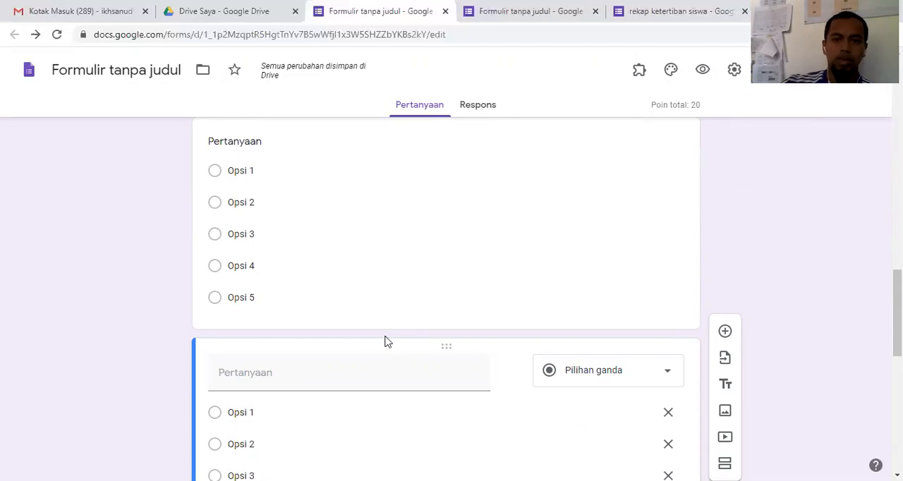
scroll(478, 202, down, 3)
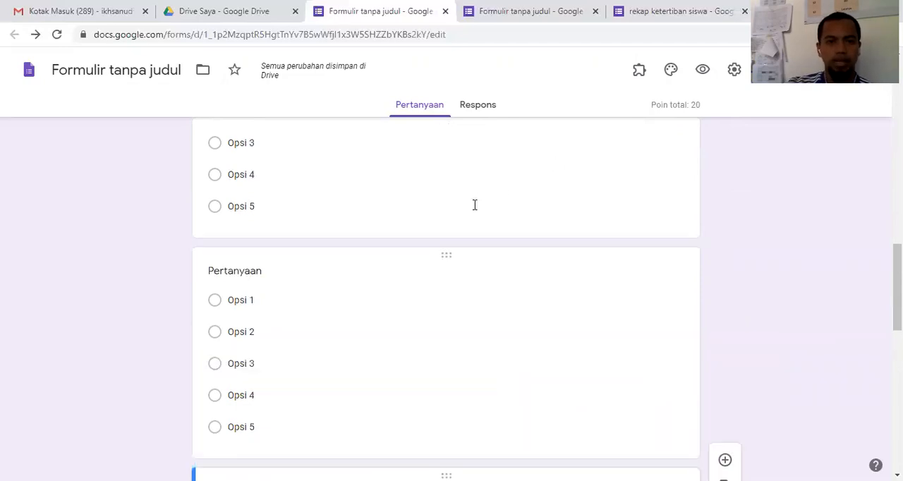
scroll(476, 210, up, 1)
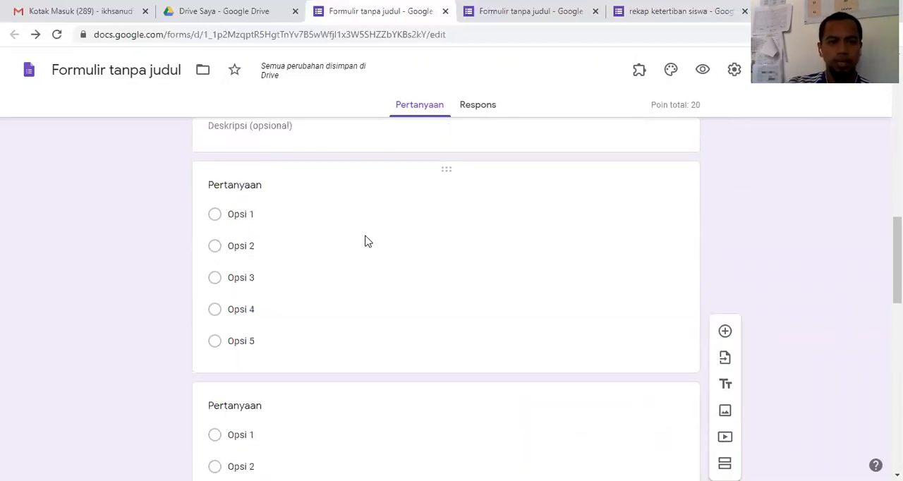
click(329, 197)
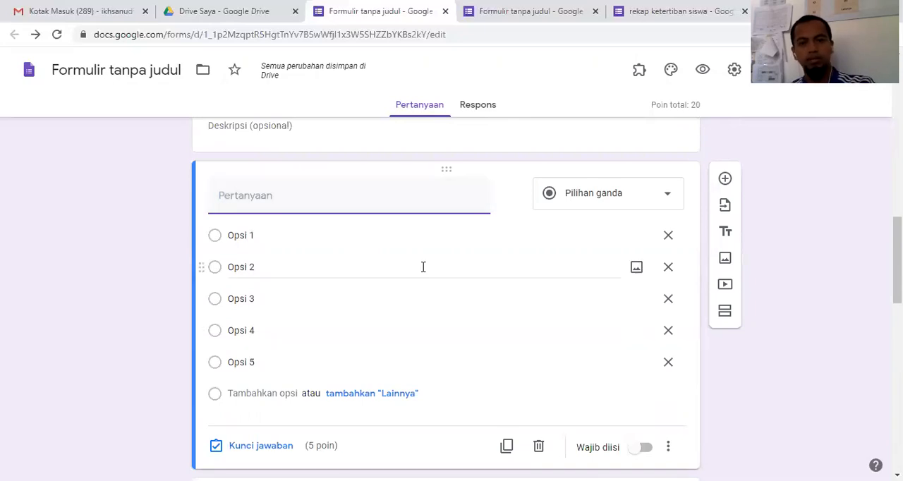
scroll(432, 281, up, 2)
scroll(430, 278, down, 1)
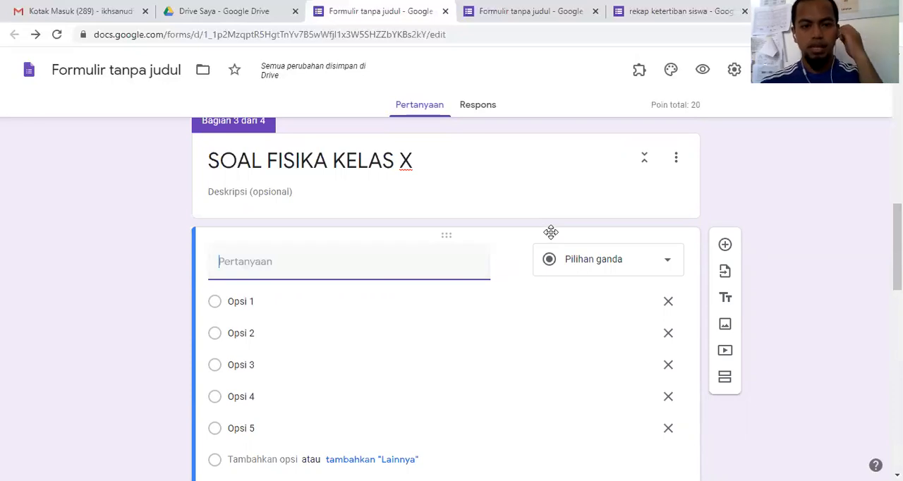
text(1+2)
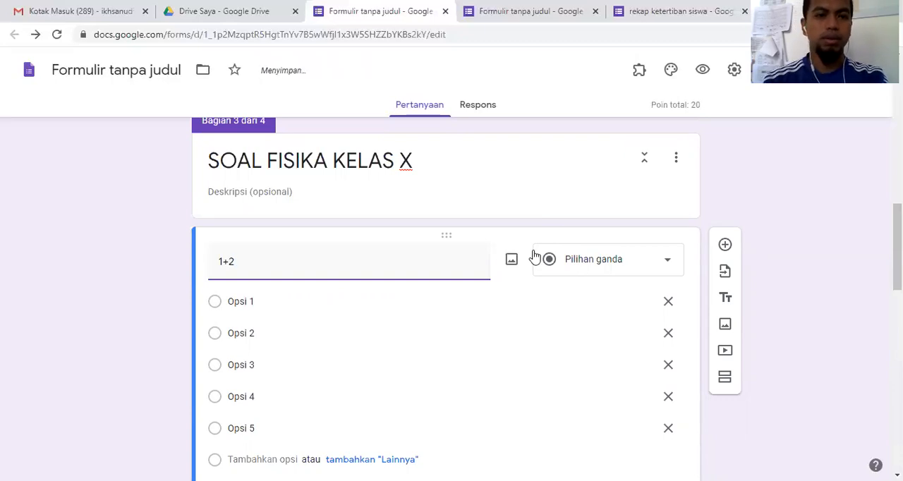
Step: Replace the five answer options of the "1+2" question with 1, 2, 3, 4 and 5
click(272, 305)
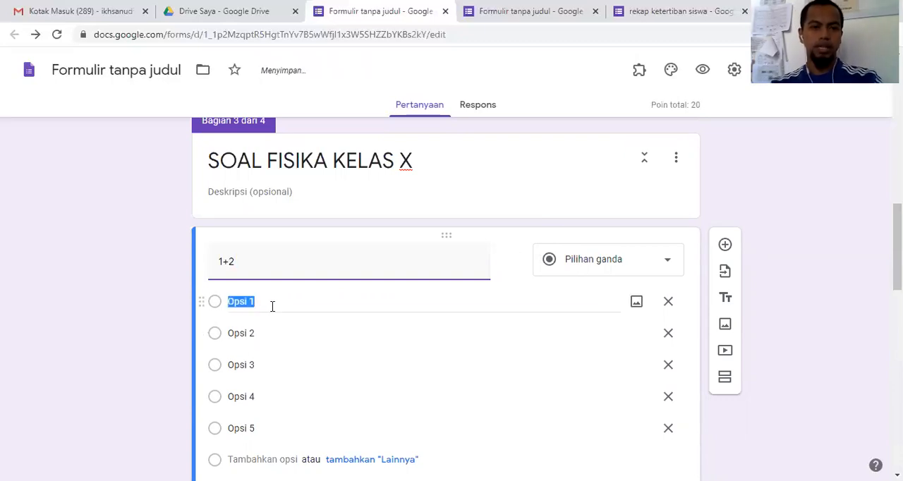
text(1)
click(275, 336)
text(2)
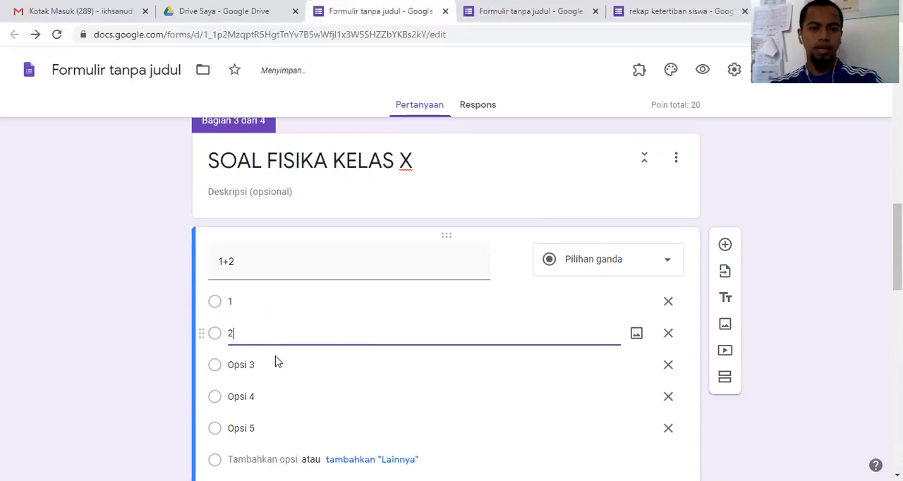
click(277, 366)
text(3)
click(275, 399)
text(4)
click(278, 427)
text(5)
Step: Mark 3 as the only correct answer in the answer key of the "1+2" question
scroll(329, 389, down, 2)
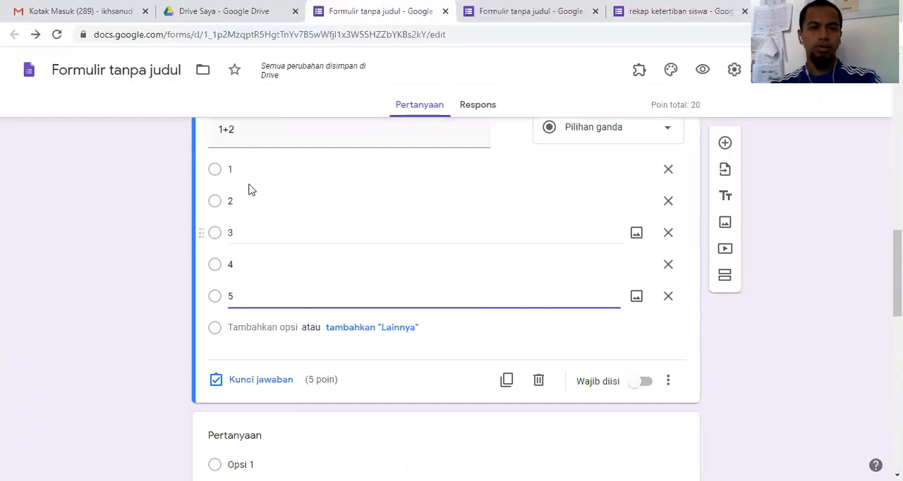
click(254, 381)
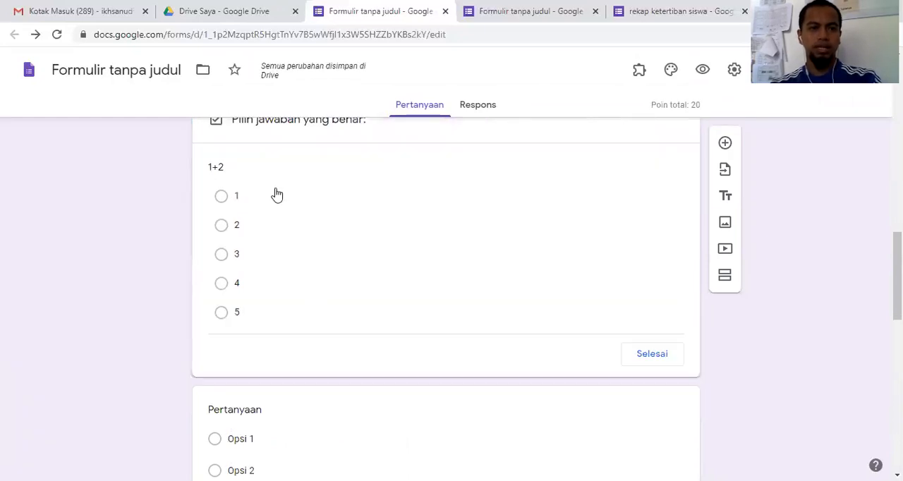
click(222, 258)
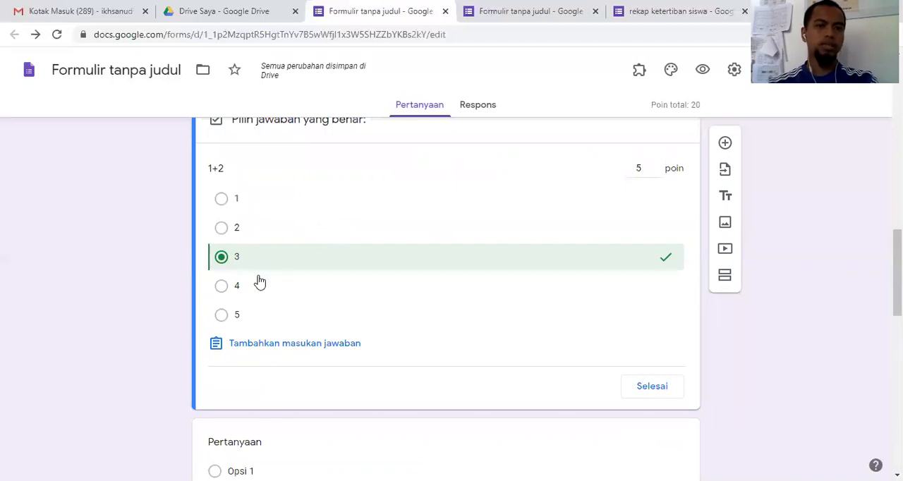
click(242, 316)
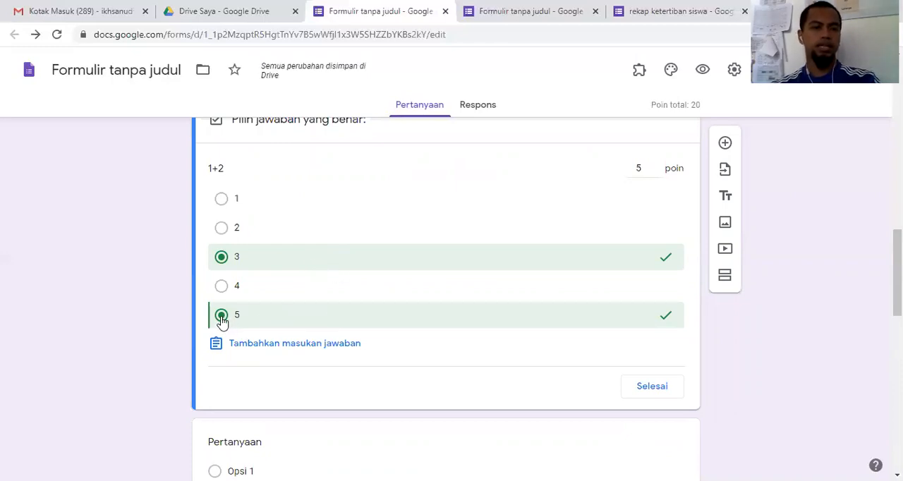
click(250, 326)
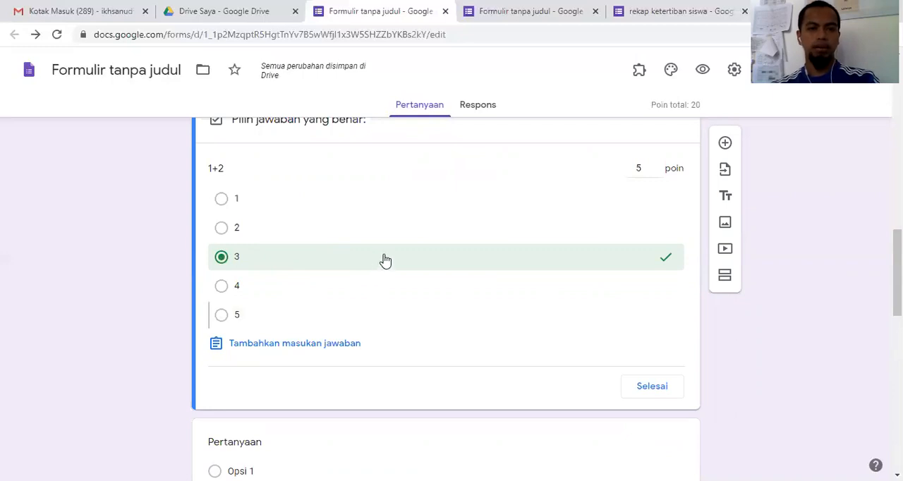
click(663, 388)
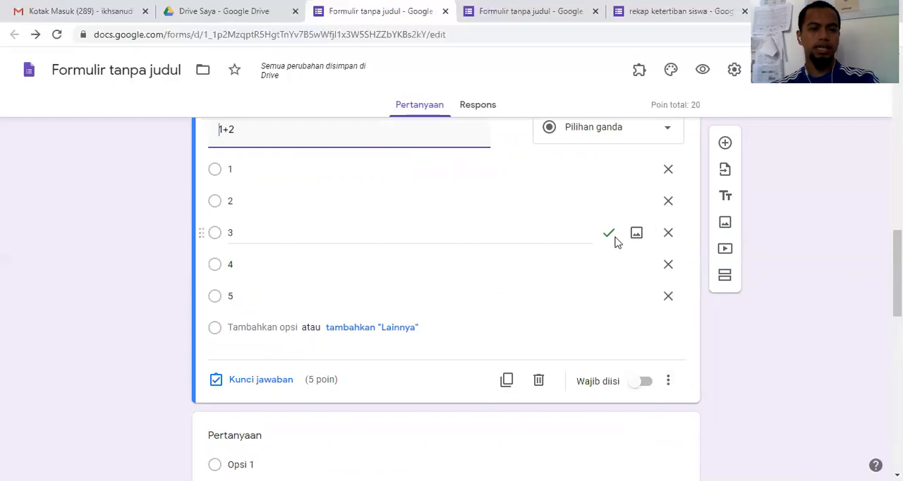
Step: Enter "10 : 2 =" as the text of the second question in section 3
scroll(607, 247, down, 3)
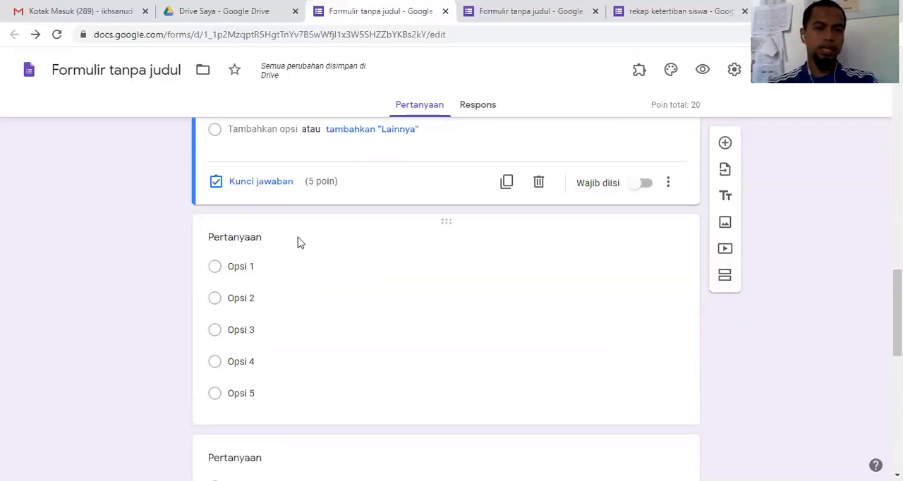
click(297, 243)
text(10 : 2 =)
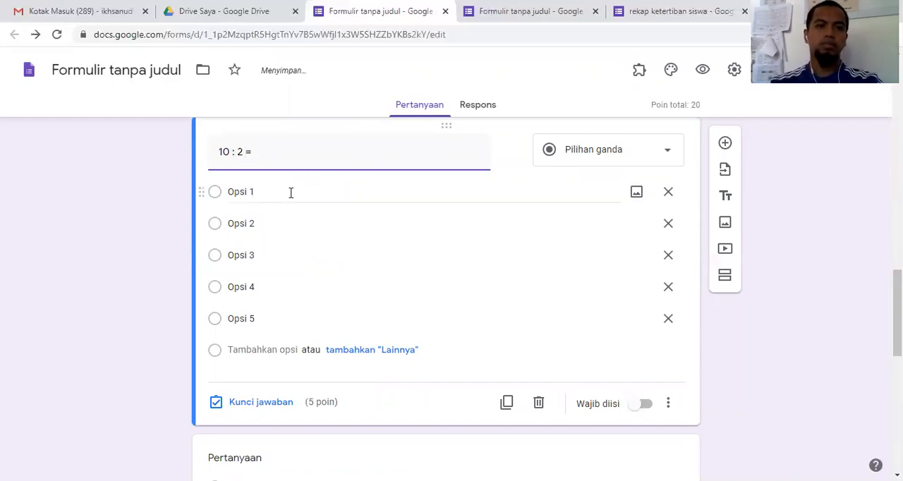
Step: Replace the five answer options of the "10 : 2 =" question with 1, 2, 3, 4 and 5
click(290, 194)
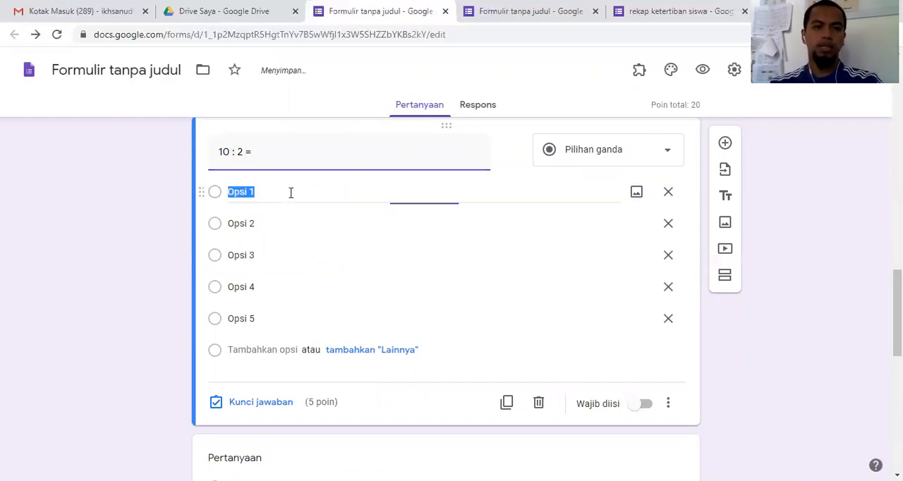
text(1)
click(277, 227)
text(2)
click(278, 252)
text(3)
click(283, 285)
text(4)
click(283, 317)
text(5)
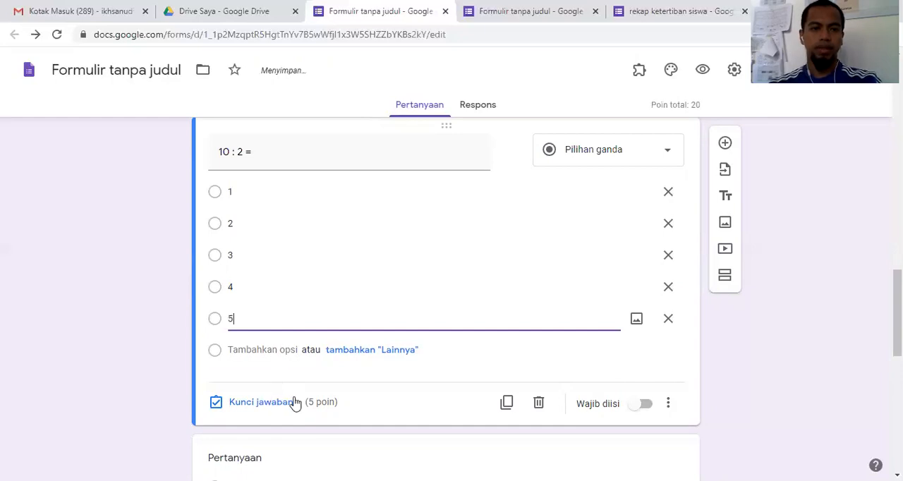
Step: Mark 5 as the correct answer in the answer key of the "10 : 2 =" question
click(385, 374)
click(261, 405)
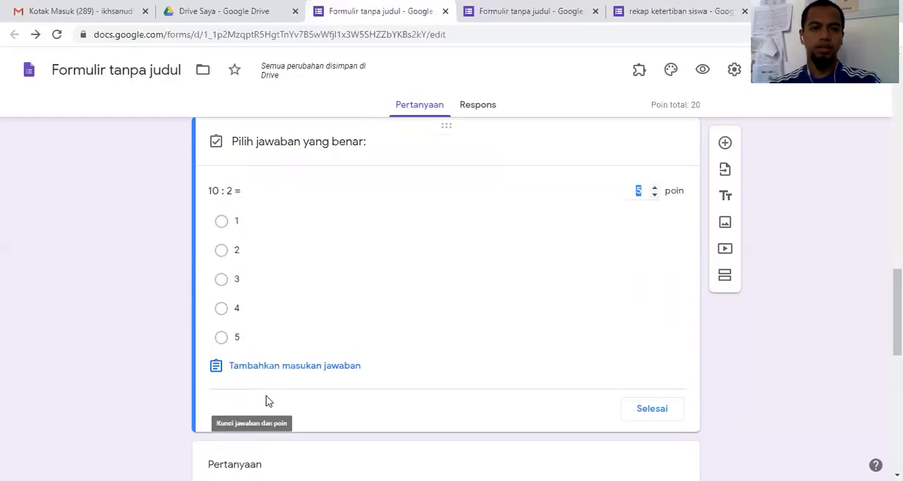
click(221, 339)
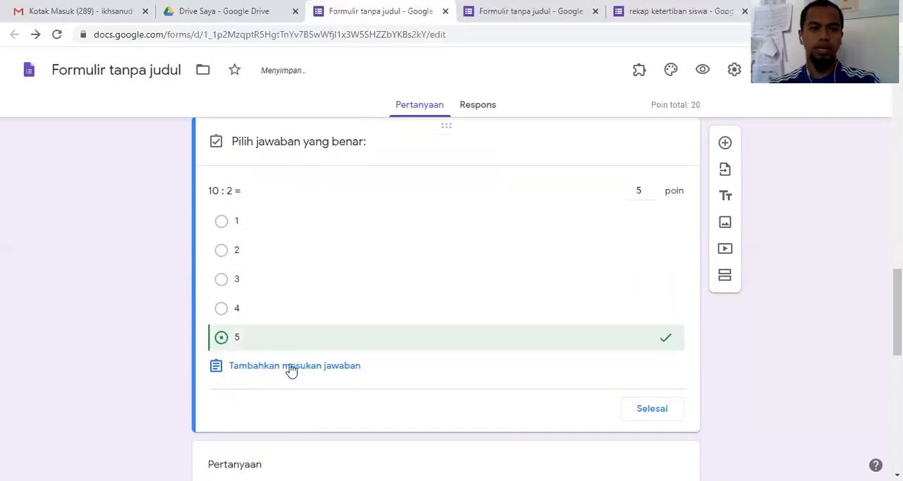
click(652, 410)
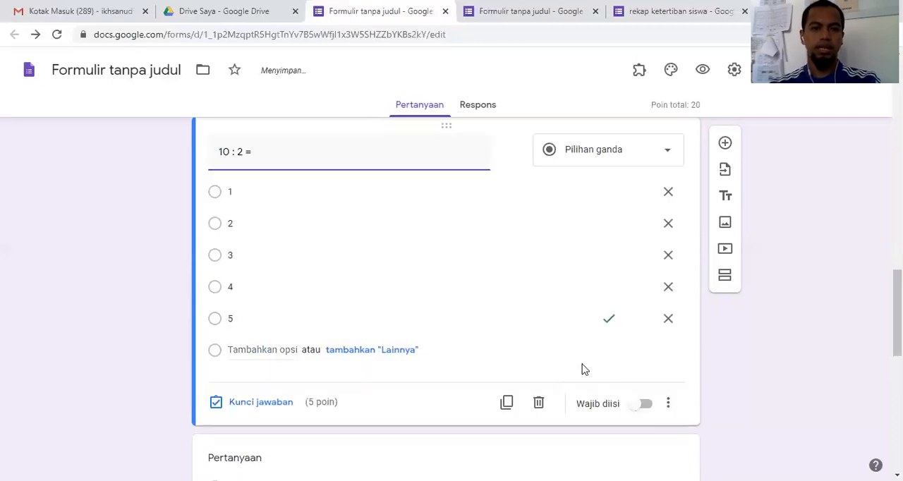
Step: Insert the image Screenshot (1).png from the Screenshots folder into the third question of section 3
scroll(537, 302, down, 3)
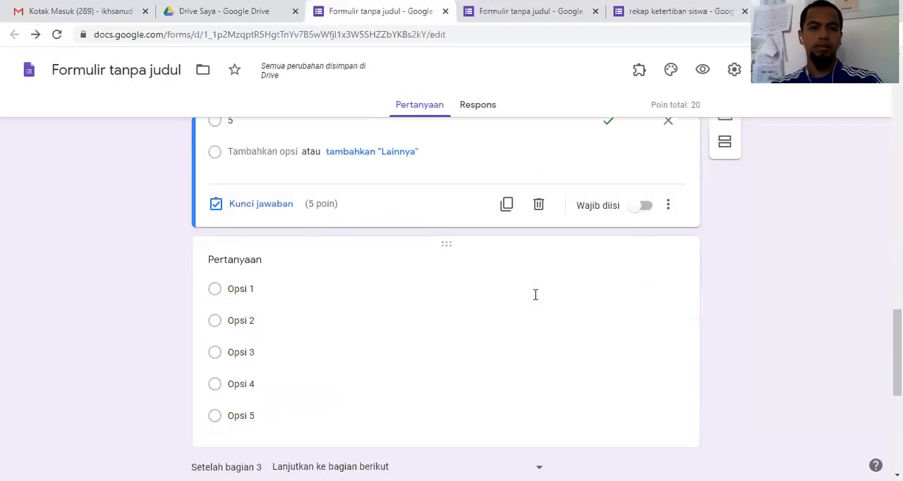
scroll(534, 302, up, 2)
scroll(534, 301, up, 2)
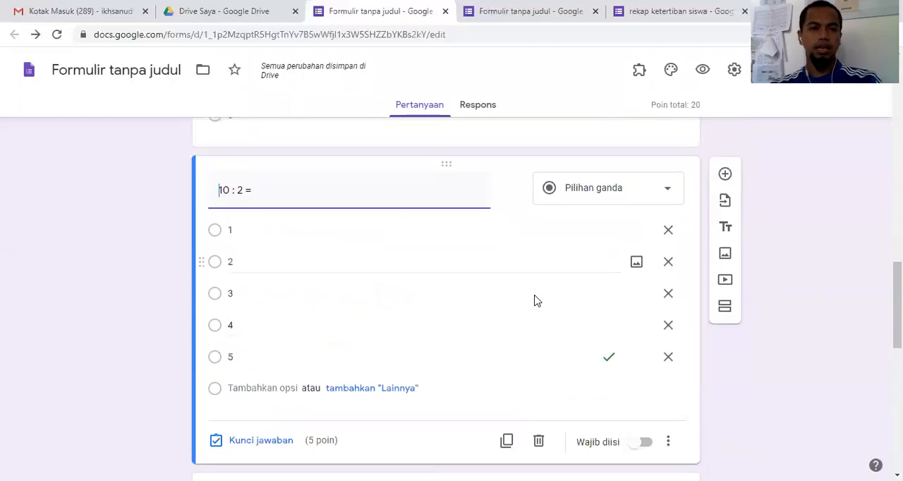
scroll(261, 332, down, 3)
click(262, 333)
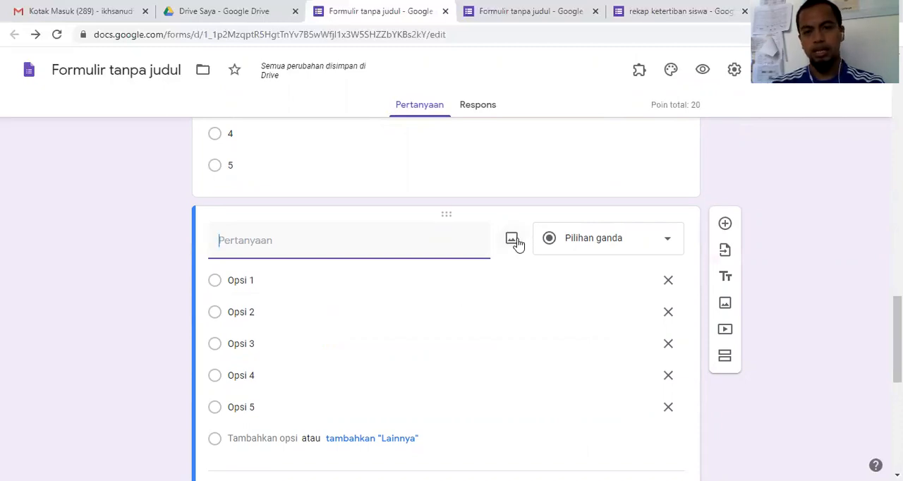
click(513, 239)
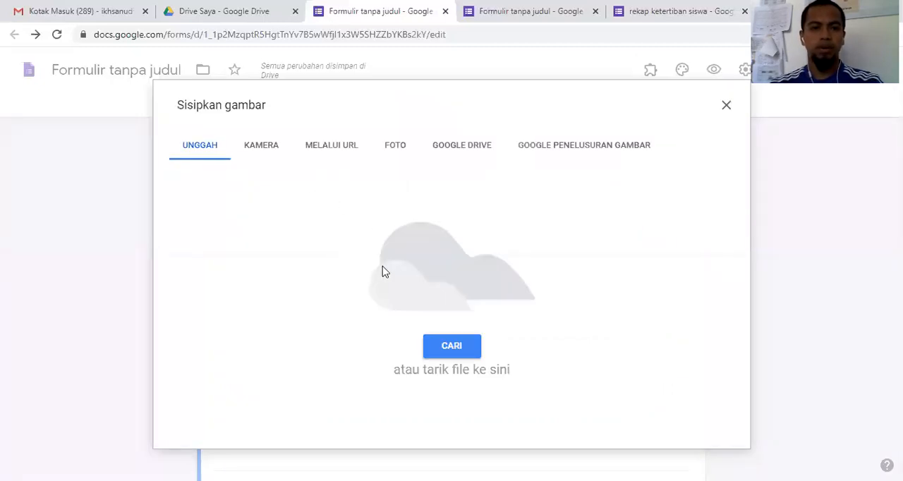
click(456, 349)
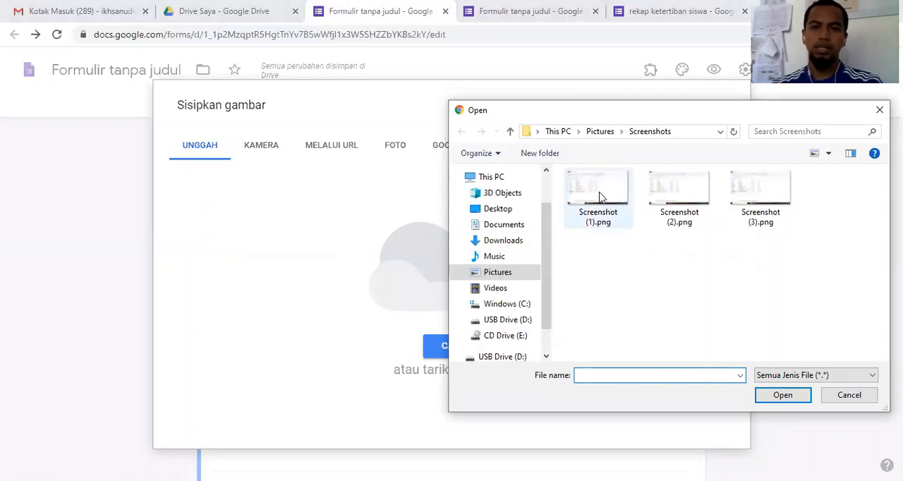
double_click(599, 197)
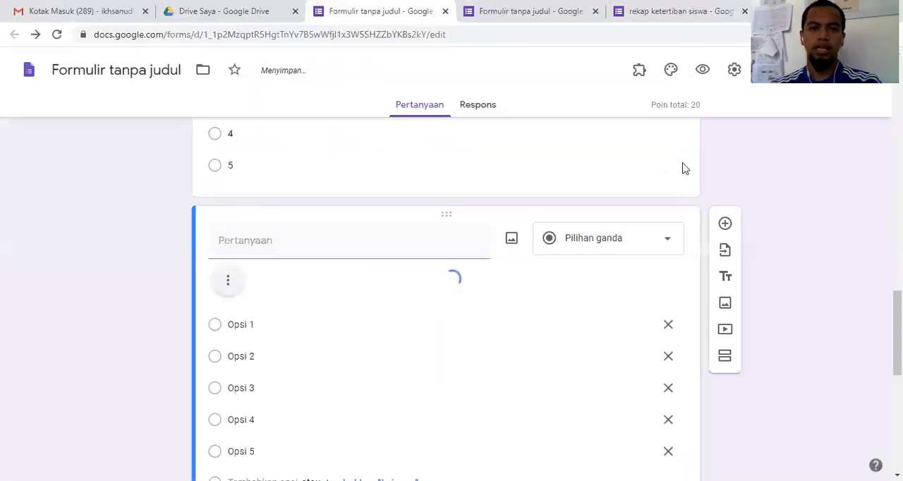
Step: Shrink the third question's image, then enlarge it again to nearly the full width of the question
scroll(528, 248, down, 2)
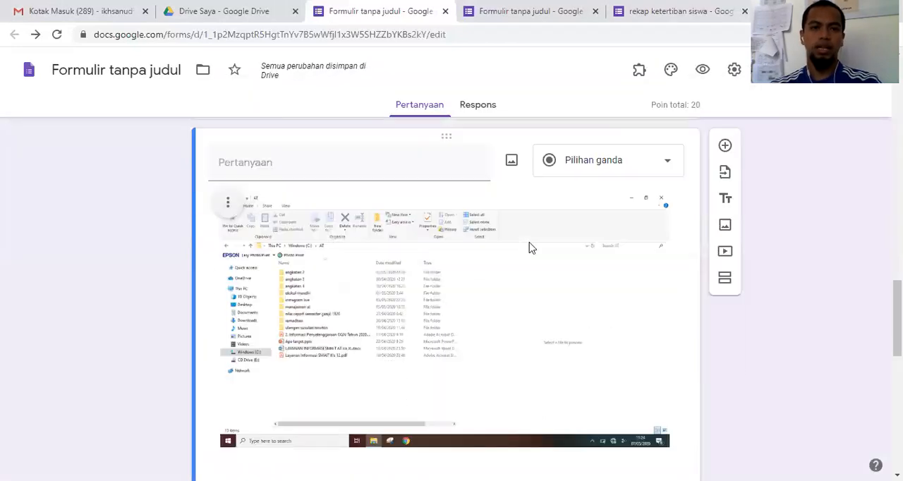
click(473, 248)
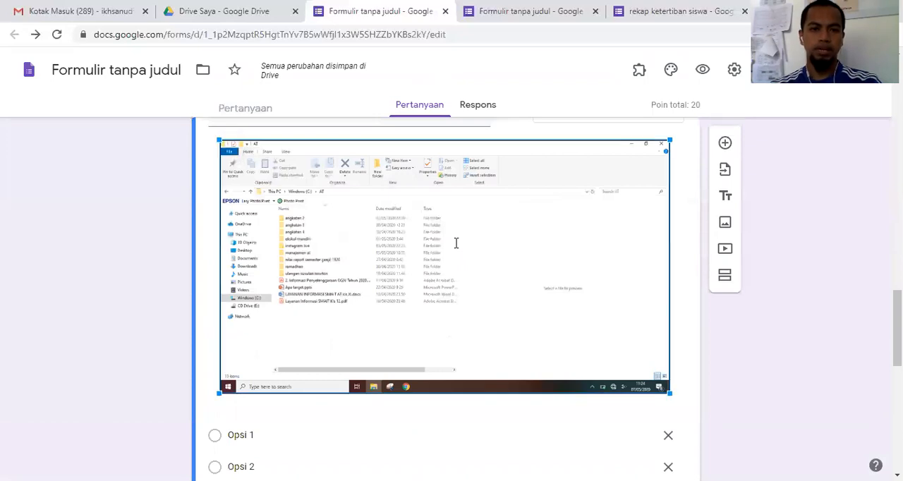
scroll(456, 244, up, 2)
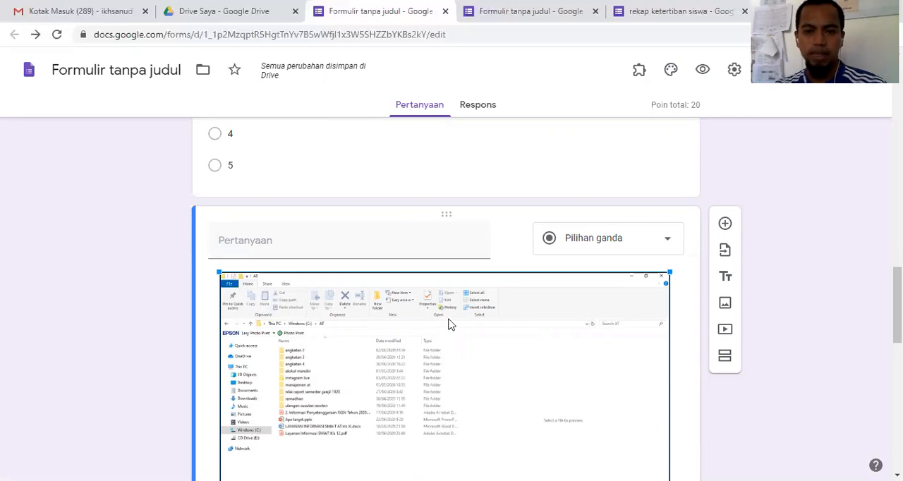
scroll(674, 399, down, 2)
drag(658, 387, 516, 356)
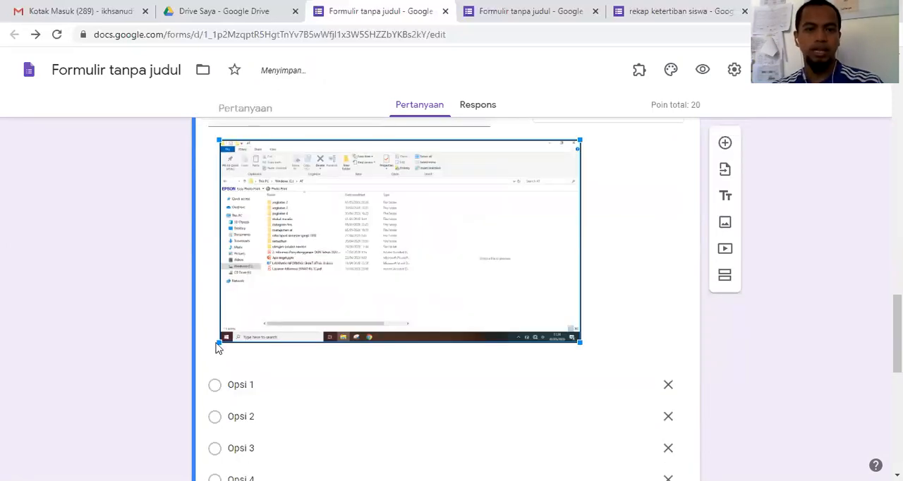
drag(580, 342, 667, 382)
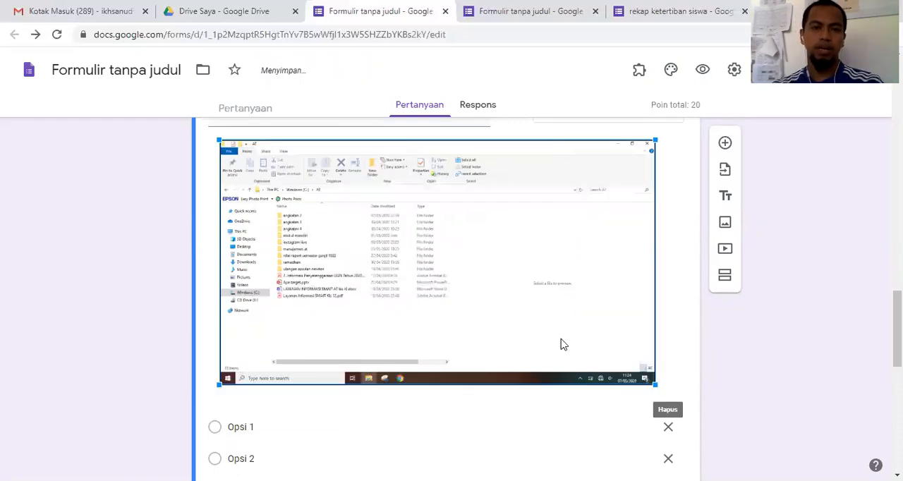
Step: Insert an image from the computer's Screenshots folder into Opsi 1 of the third question in section 3
scroll(557, 338, up, 1)
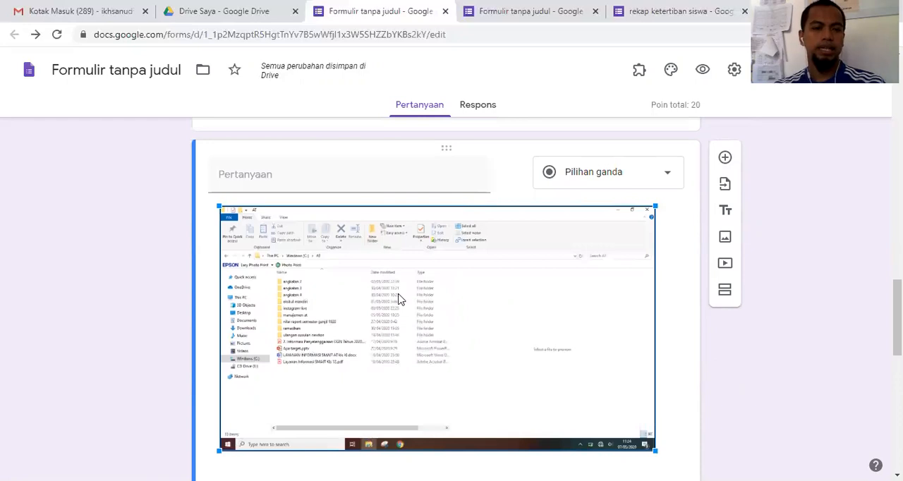
scroll(402, 311, down, 2)
scroll(395, 326, down, 2)
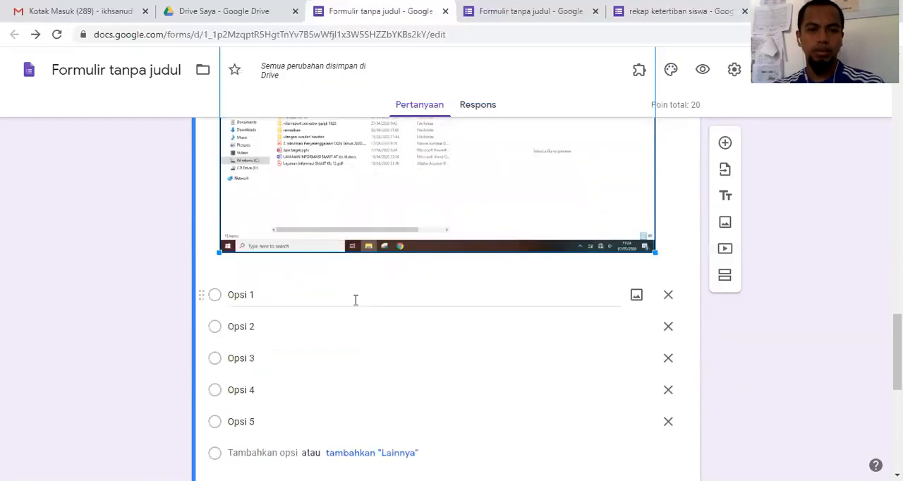
click(357, 304)
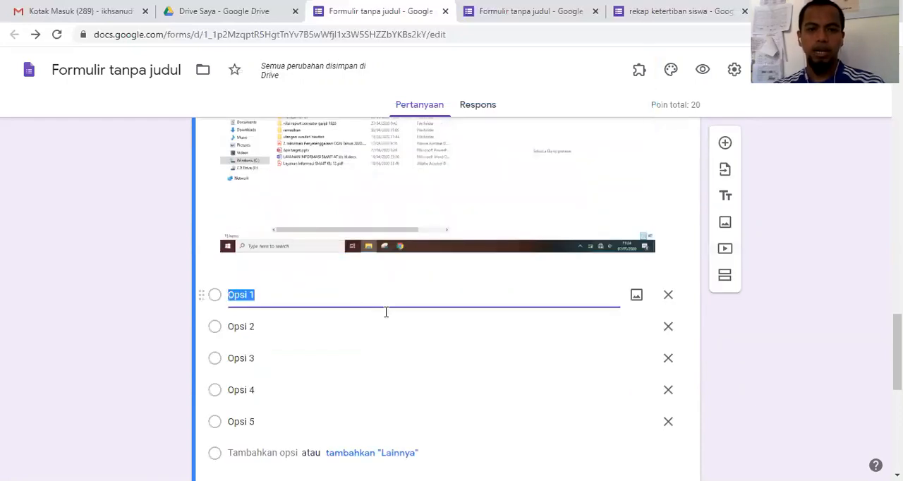
click(637, 296)
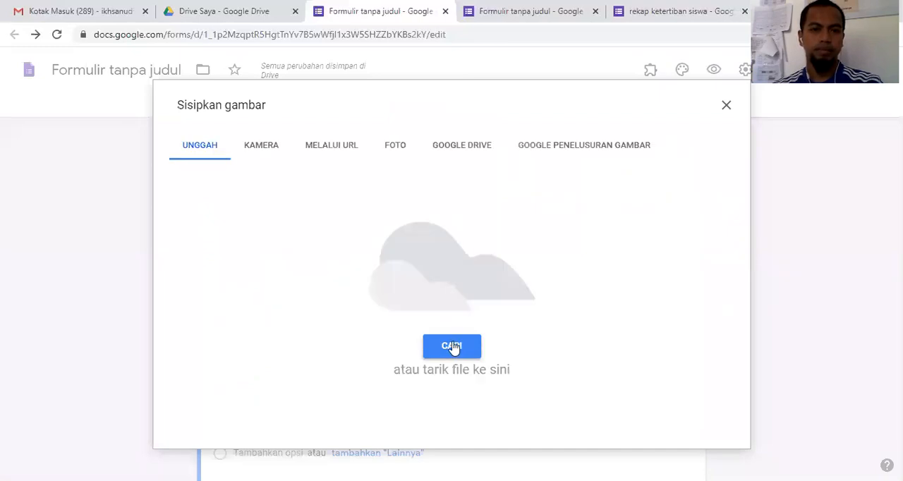
click(452, 346)
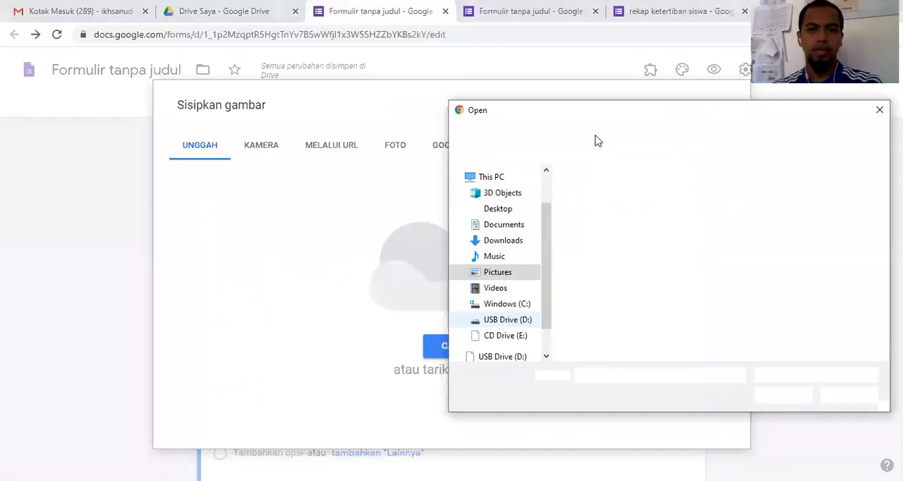
click(600, 132)
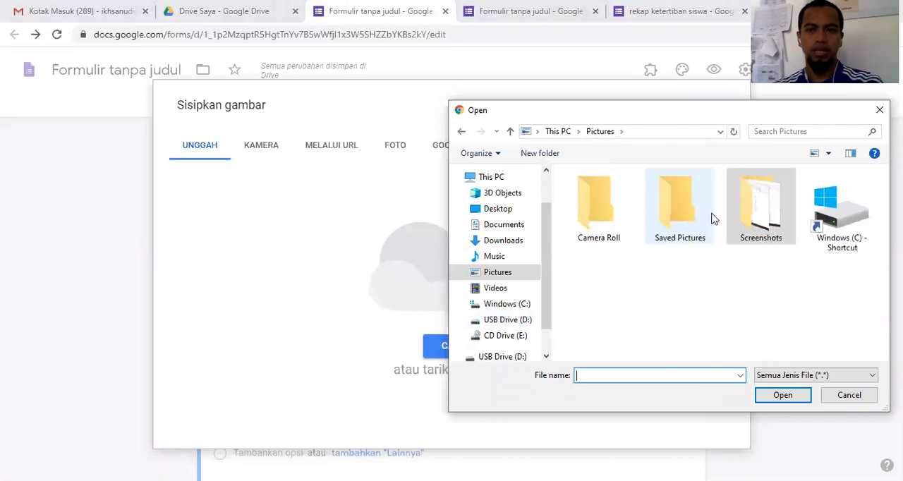
double_click(683, 225)
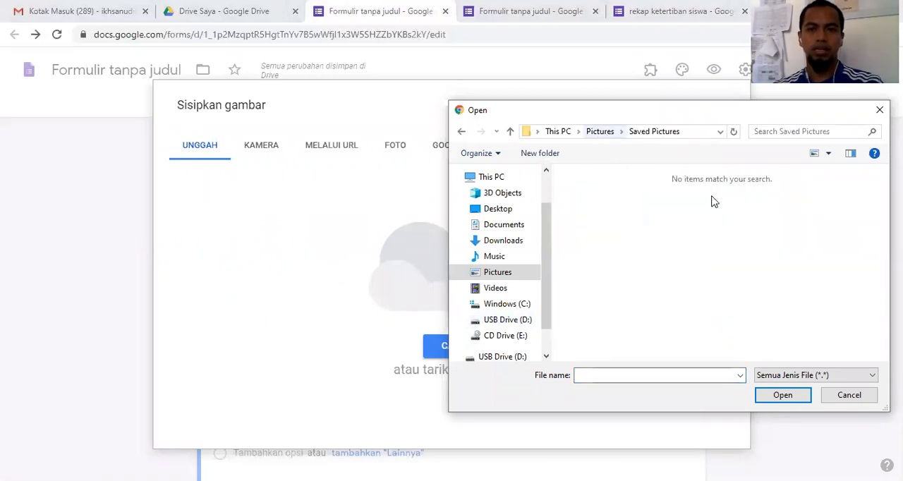
click(747, 227)
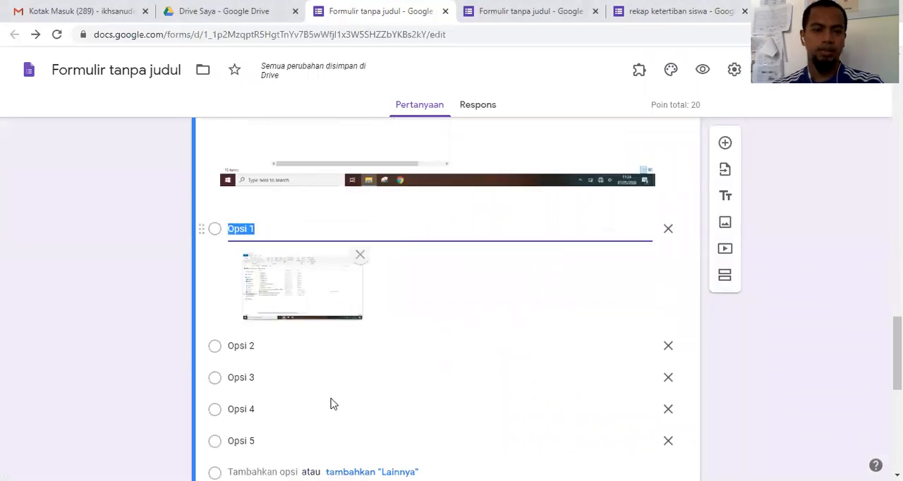
Step: Open the form's responses and start linking them to a spreadsheet
scroll(373, 379, down, 3)
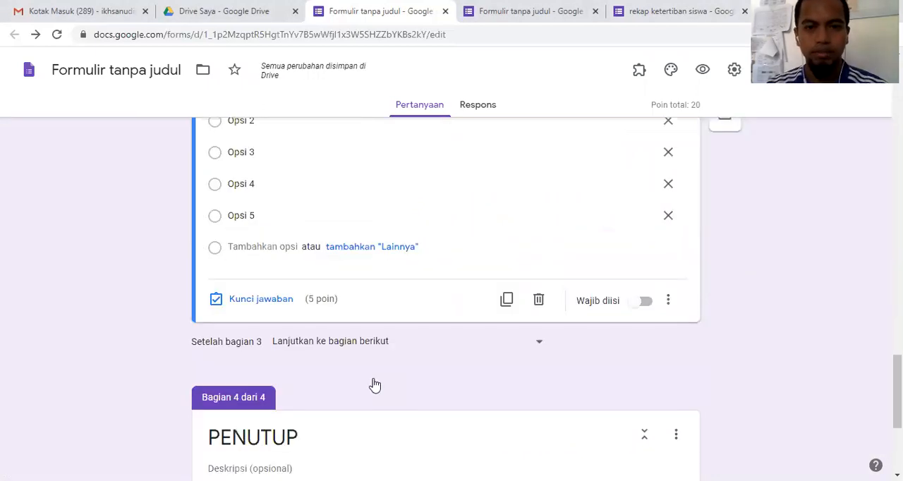
scroll(375, 381, up, 10)
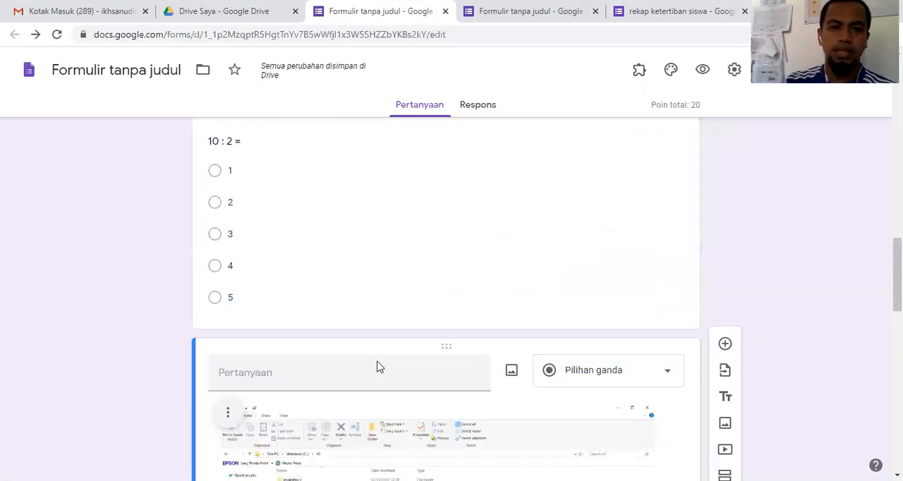
scroll(377, 366, up, 5)
scroll(377, 366, up, 10)
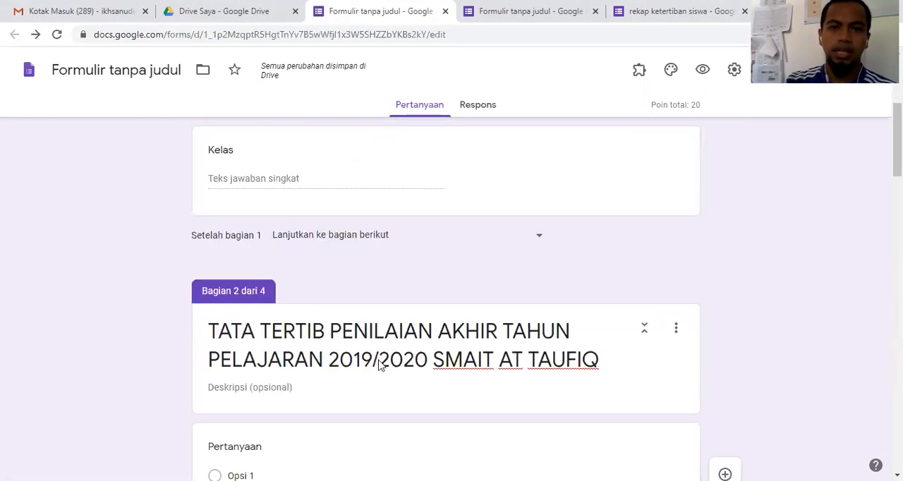
scroll(396, 356, up, 4)
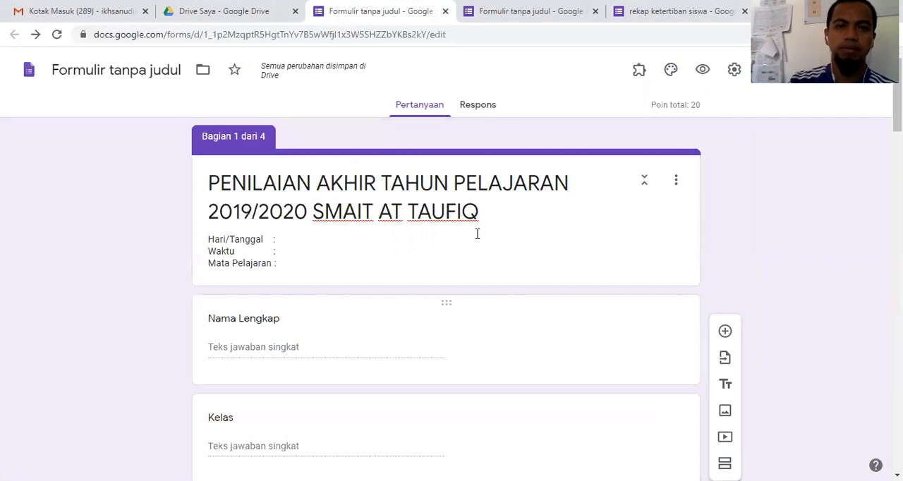
click(479, 106)
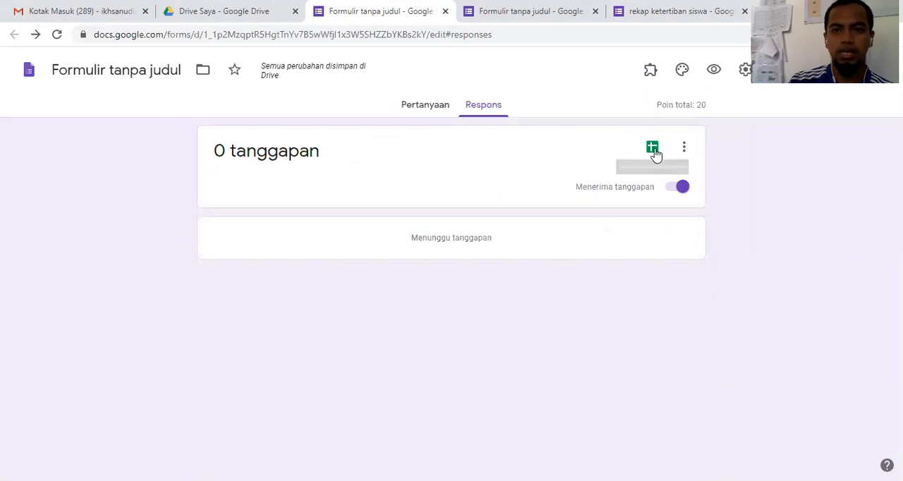
click(654, 150)
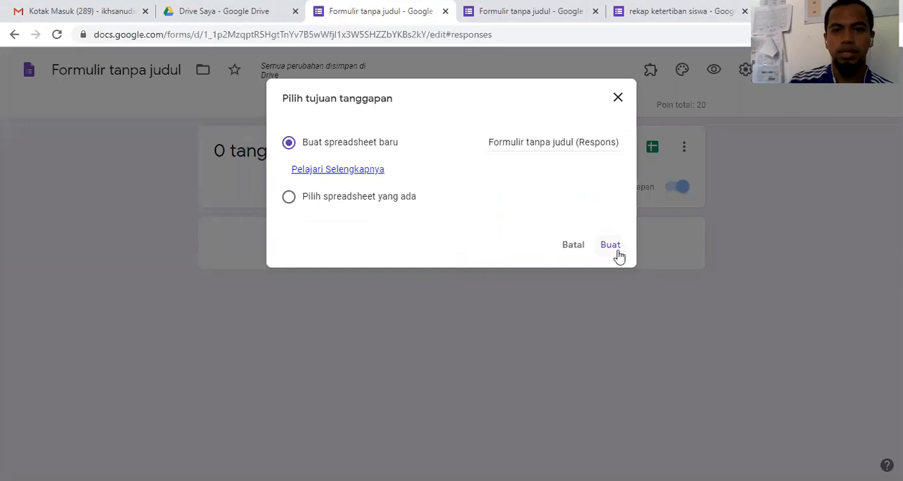
Step: Name the new response spreadsheet "jawaban pat fisika" and create it
click(594, 170)
text(JAWABAN)
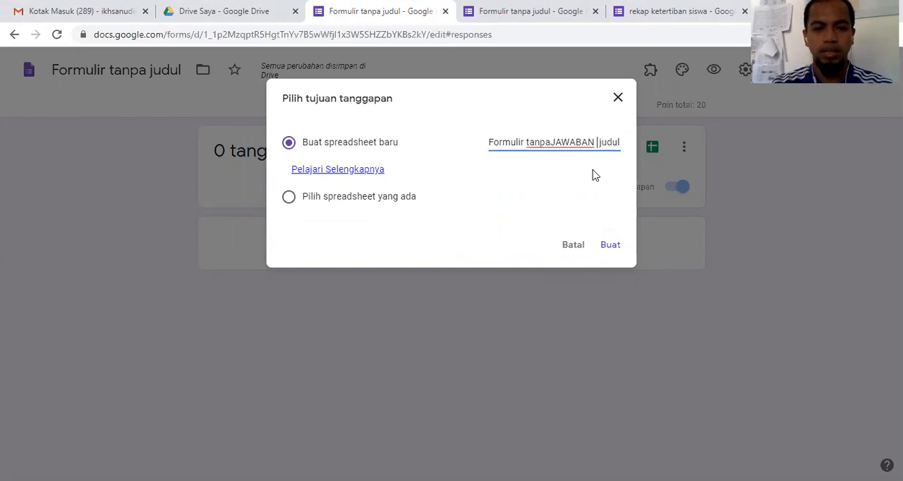
key(ctrl+a)
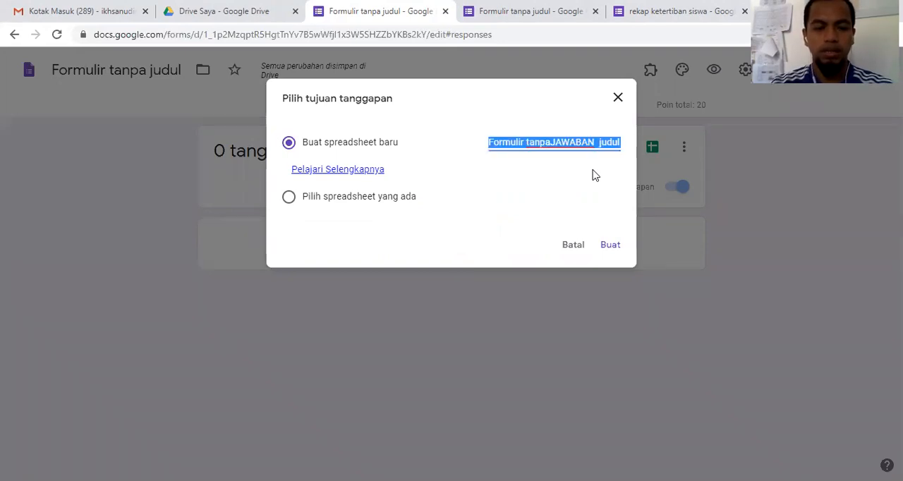
text(jawaban pat fisika)
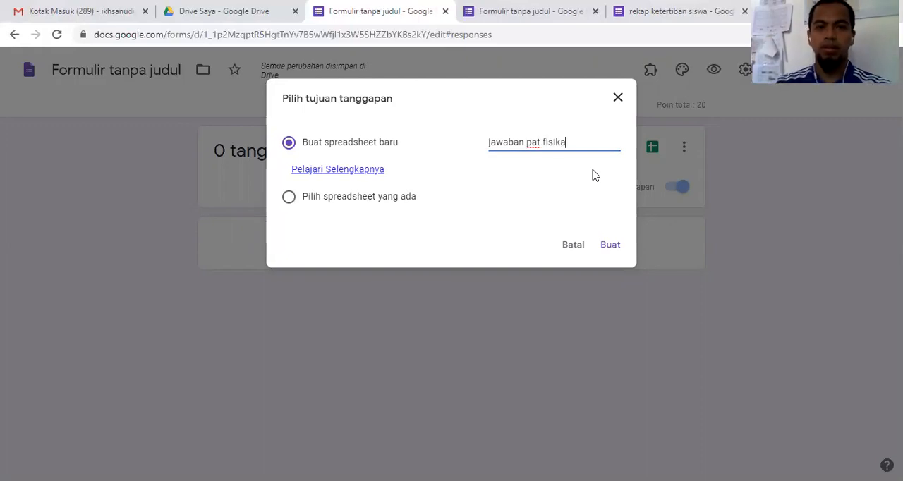
click(610, 245)
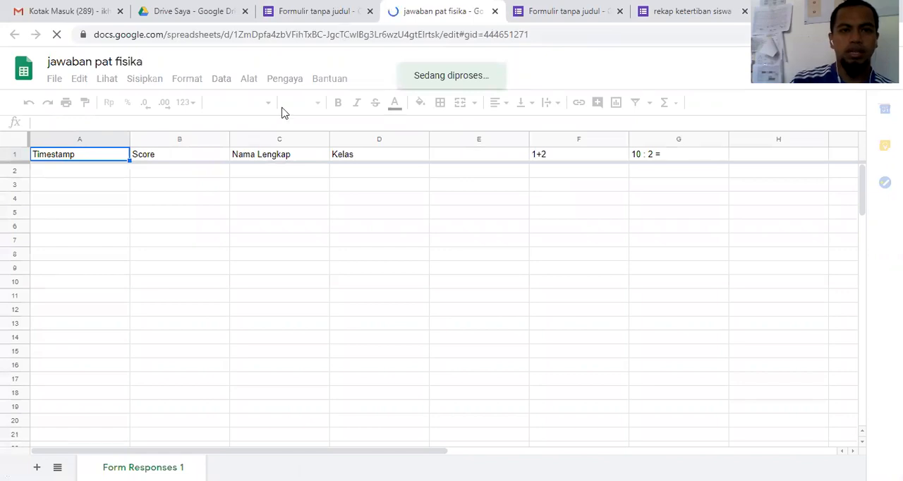
Step: Look over the Timestamp, Score, Nama Lengkap and Kelas columns of the response spreadsheet
click(92, 171)
click(141, 185)
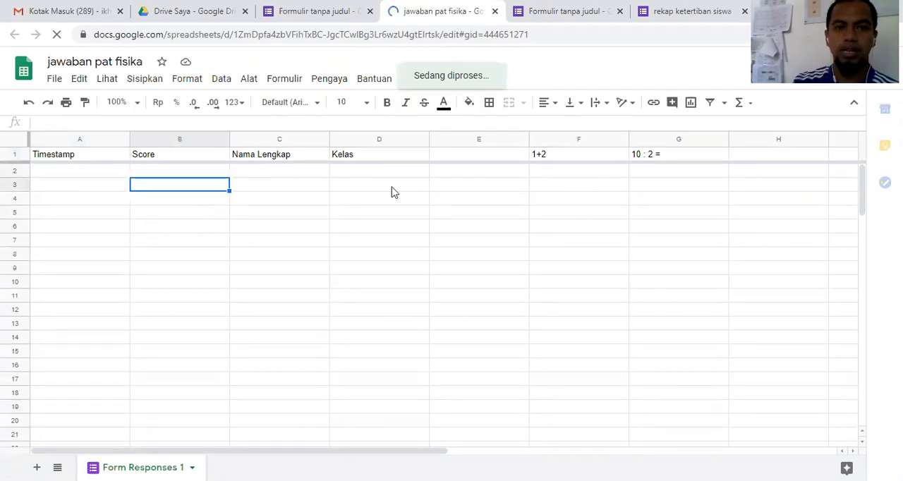
click(296, 171)
click(392, 173)
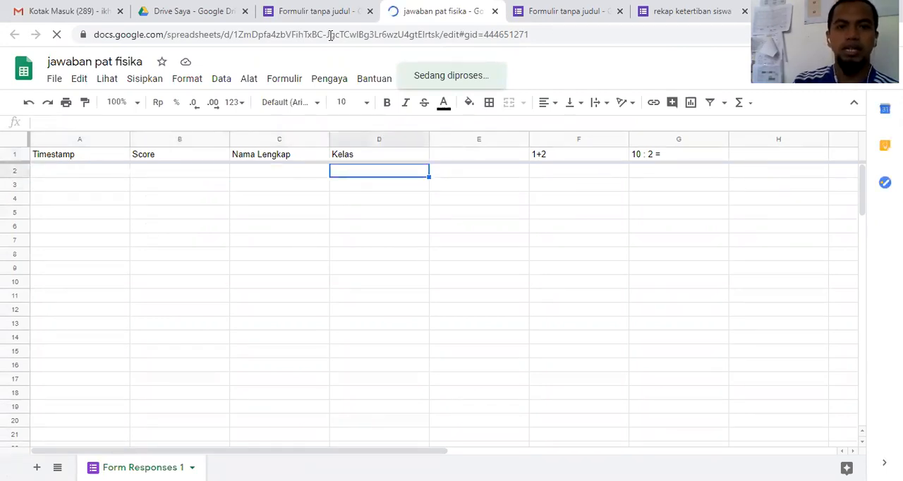
Step: Return to the form's questions and add a description field to the Nama Lengkap question
key(ctrl+Page_Up)
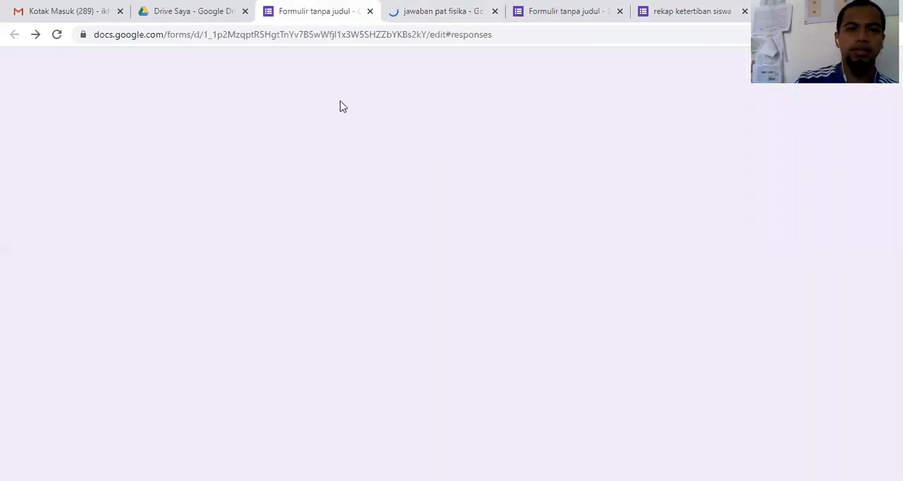
click(438, 106)
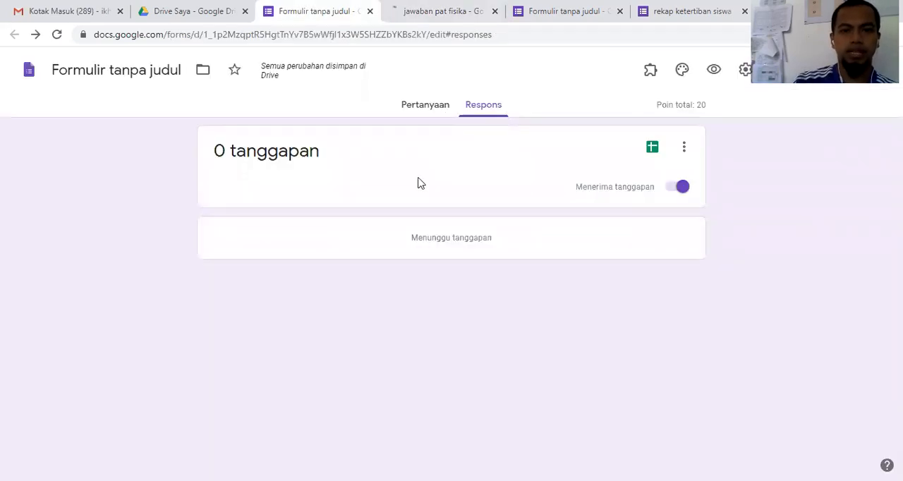
scroll(316, 262, down, 1)
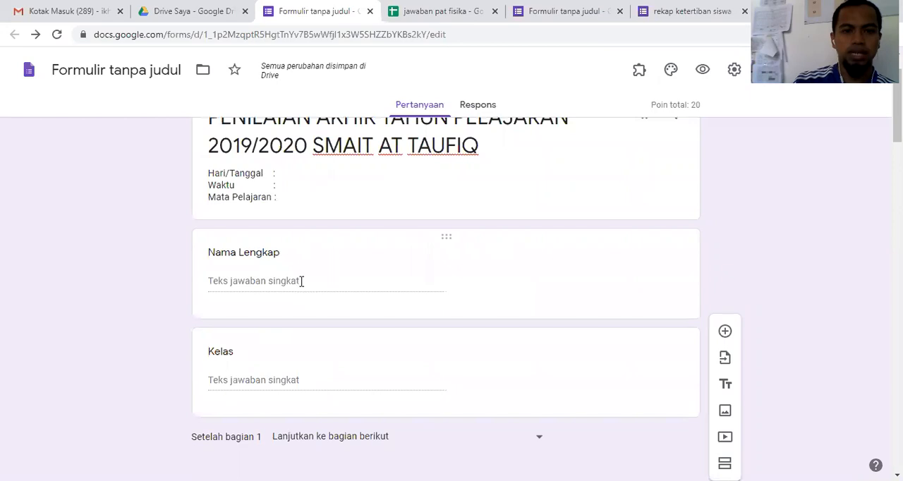
click(288, 266)
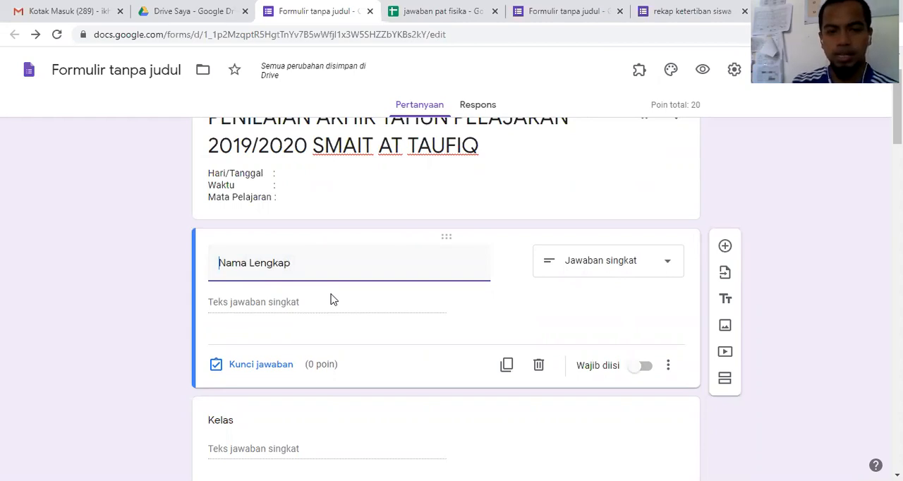
click(669, 367)
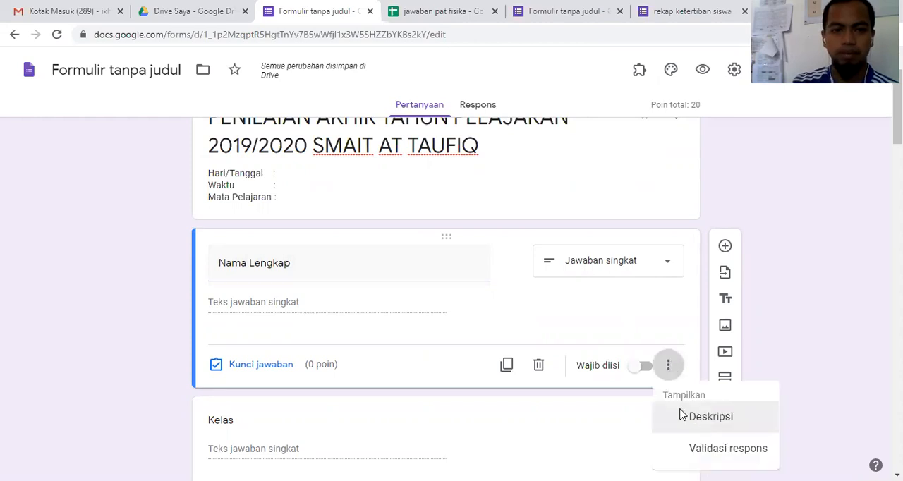
click(683, 416)
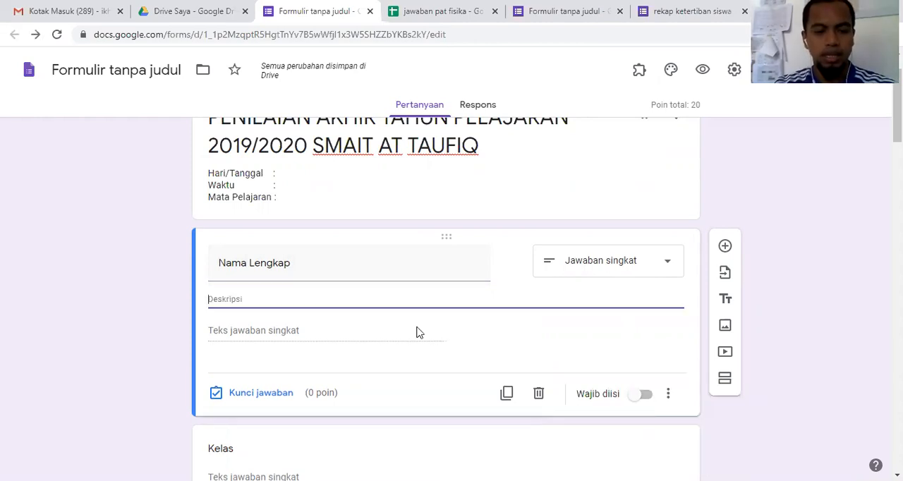
text(Ti)
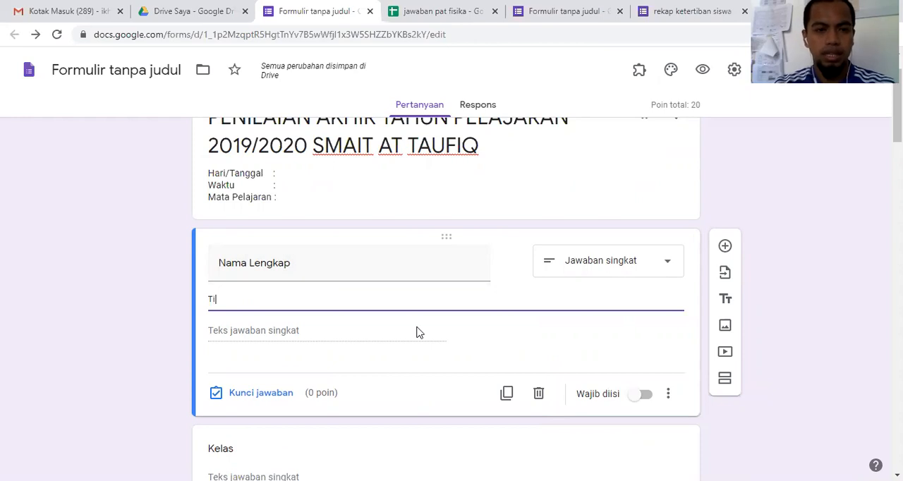
key(BackSpace)
key(BackSpace)
text(Ja)
key(BackSpace)
key(BackSpace)
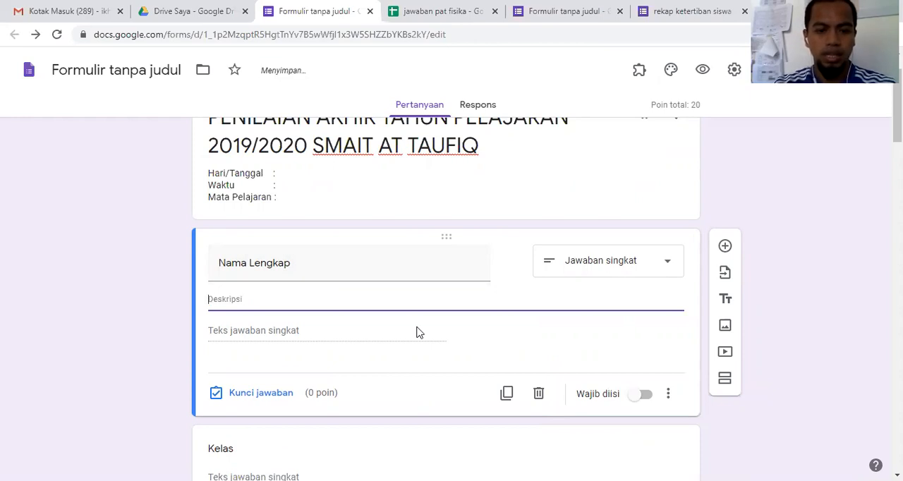
Step: Enter "TIdak menggunakan nama panggilan" as the description of the Nama Lengkap question
text(Tidak m)
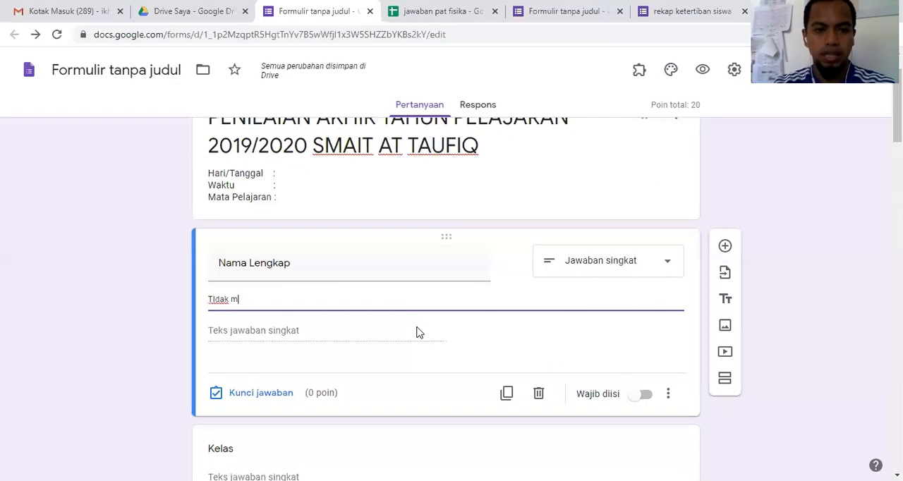
text(enggunakan)
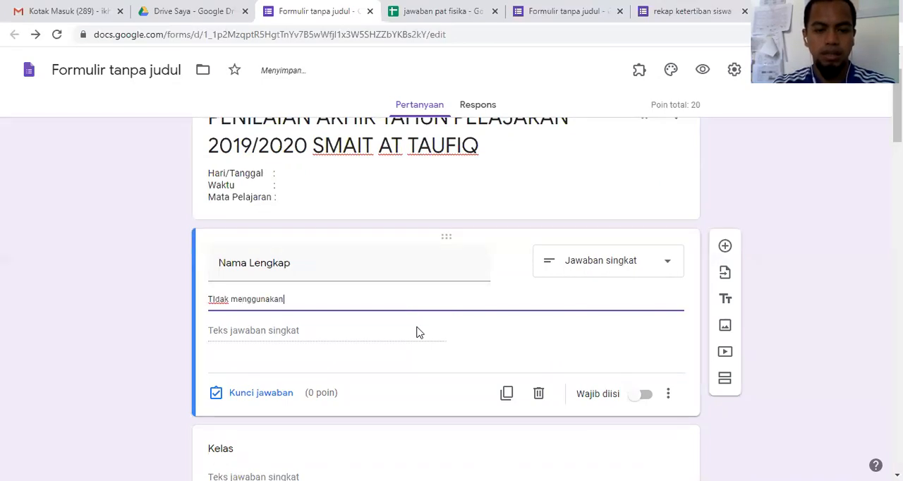
text( nama panggilan)
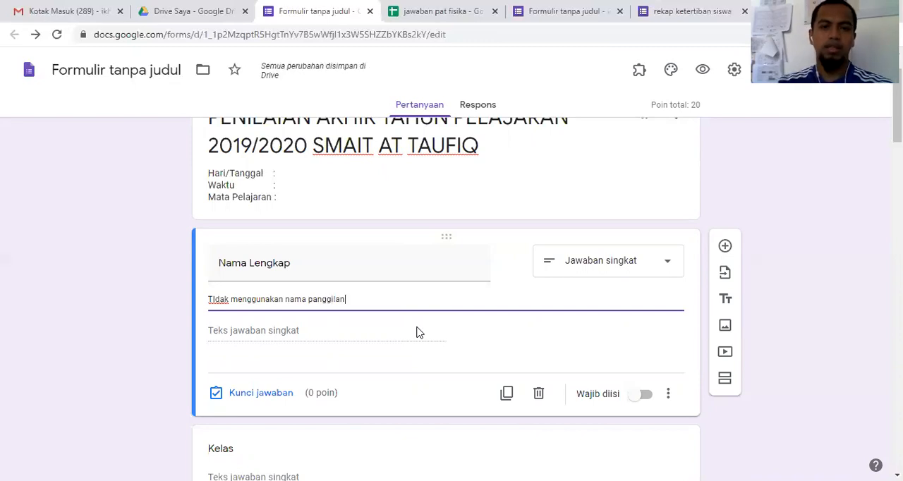
Step: Make the Nama Lengkap and Kelas questions in section 1 required
scroll(385, 331, down, 2)
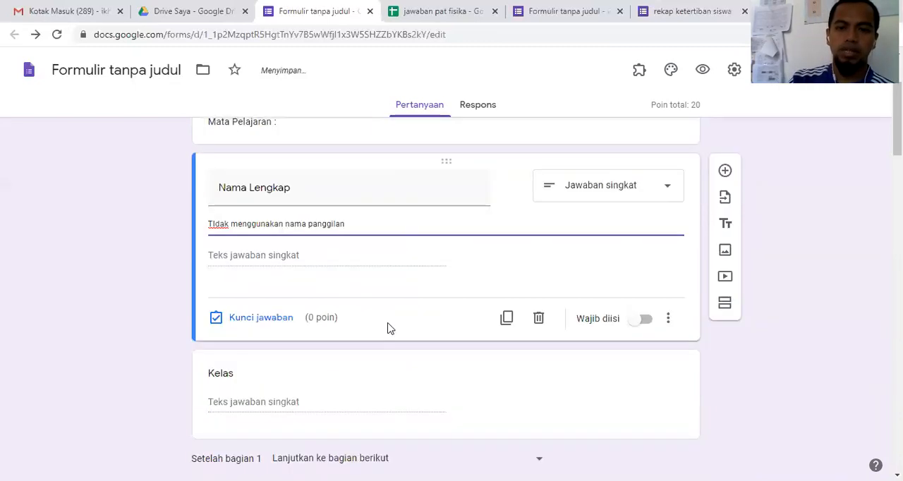
click(646, 265)
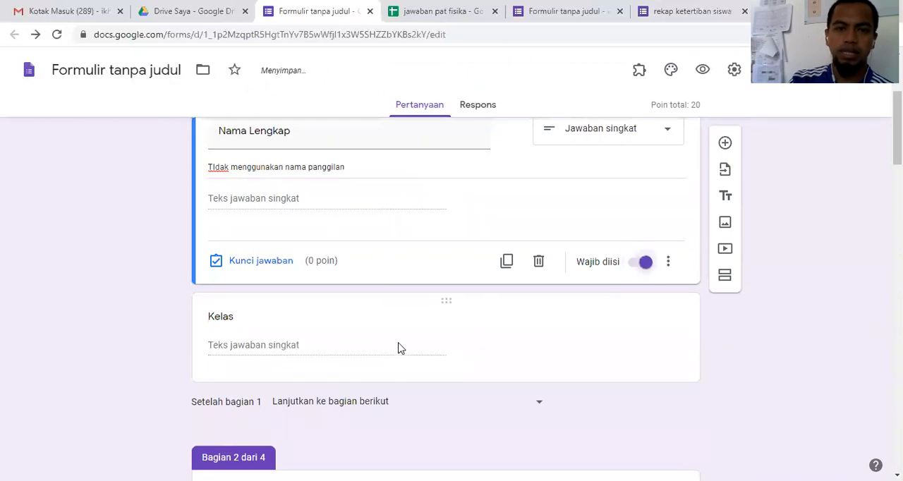
click(345, 345)
click(646, 356)
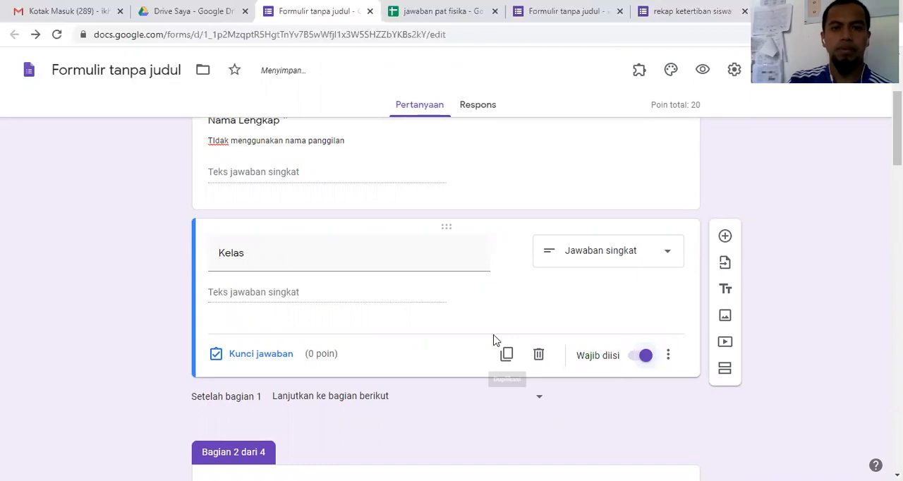
scroll(495, 334, up, 3)
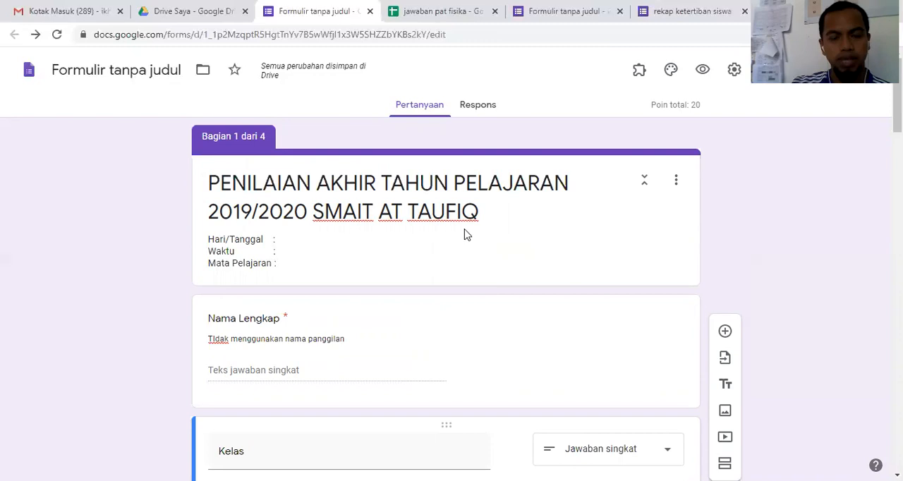
Step: Look up the formLimiter add-on in the G Suite Marketplace, view its details page, and close the marketplace
scroll(465, 237, down, 10)
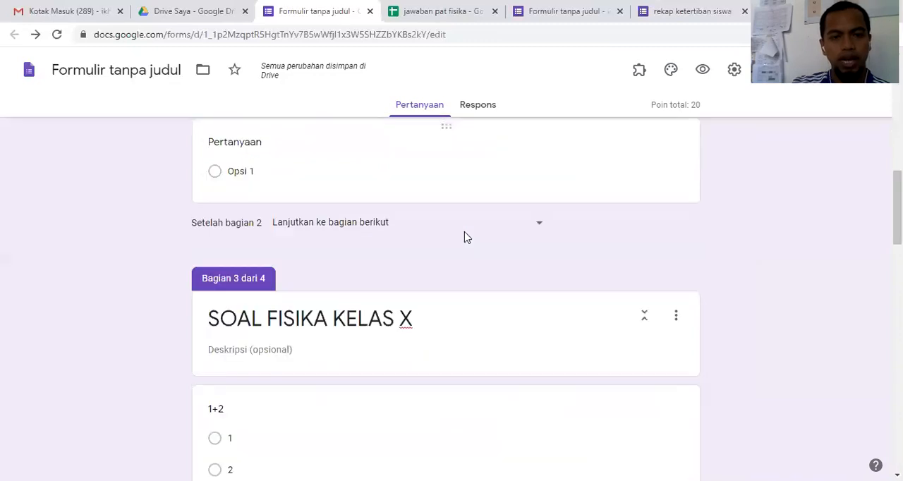
scroll(463, 238, down, 5)
scroll(464, 238, down, 4)
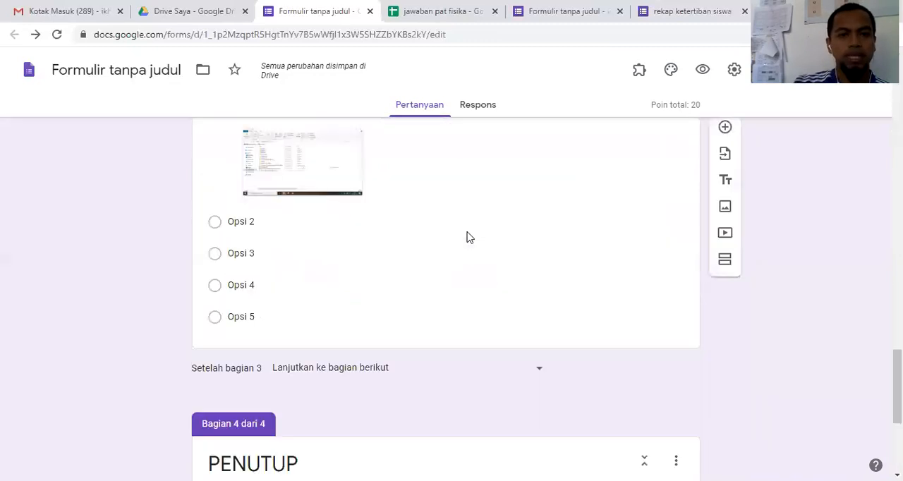
scroll(469, 237, down, 4)
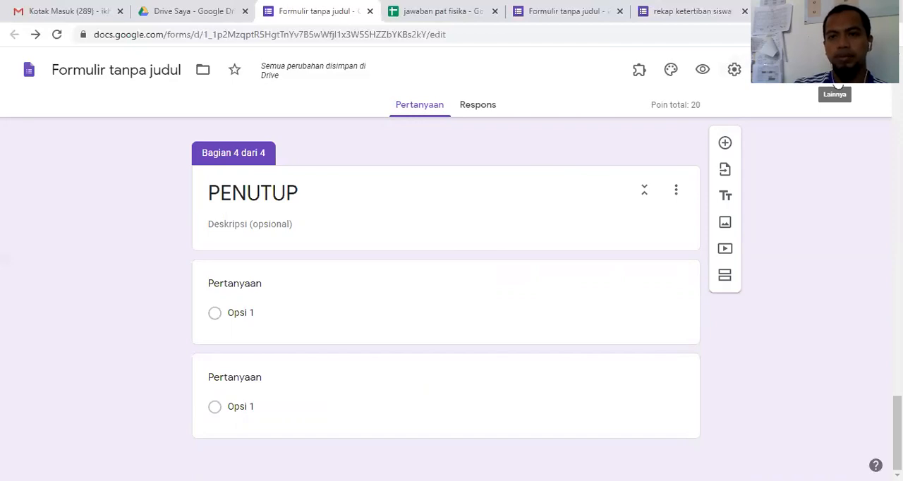
click(835, 70)
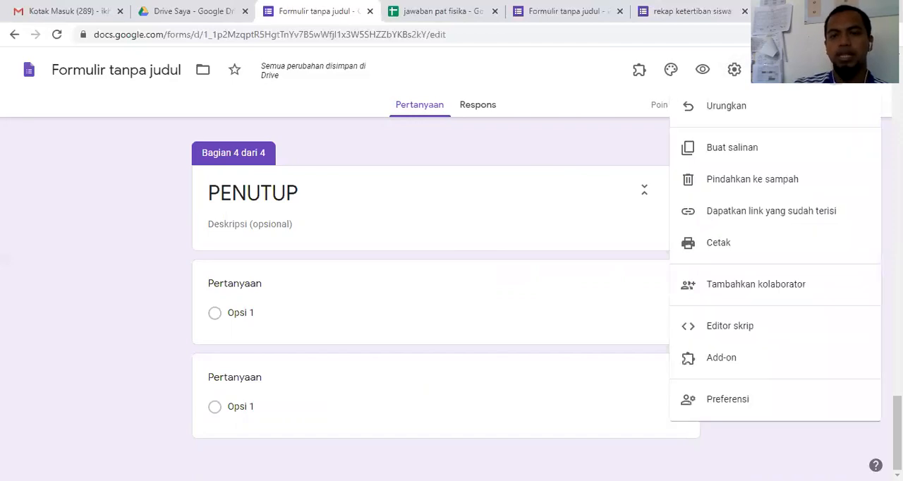
click(736, 361)
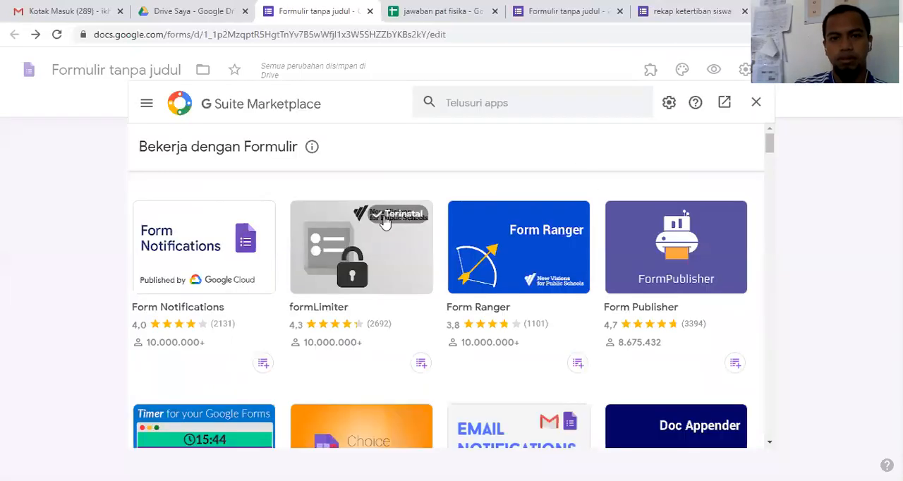
click(354, 272)
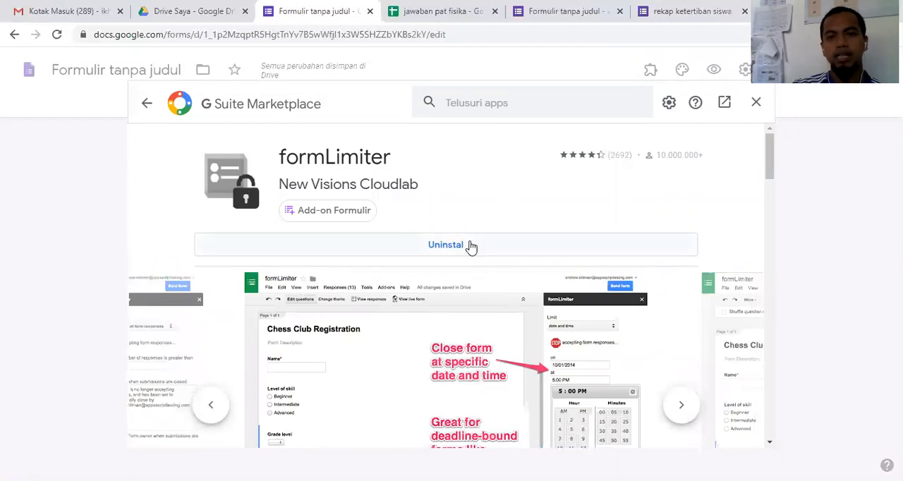
click(758, 103)
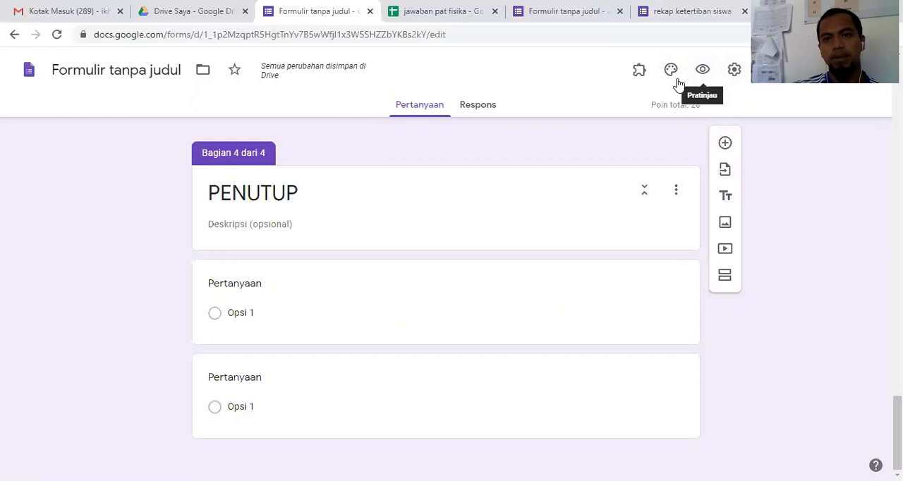
Step: Open the installed formLimiter add-on from the form editor to view its options, and close it
click(640, 72)
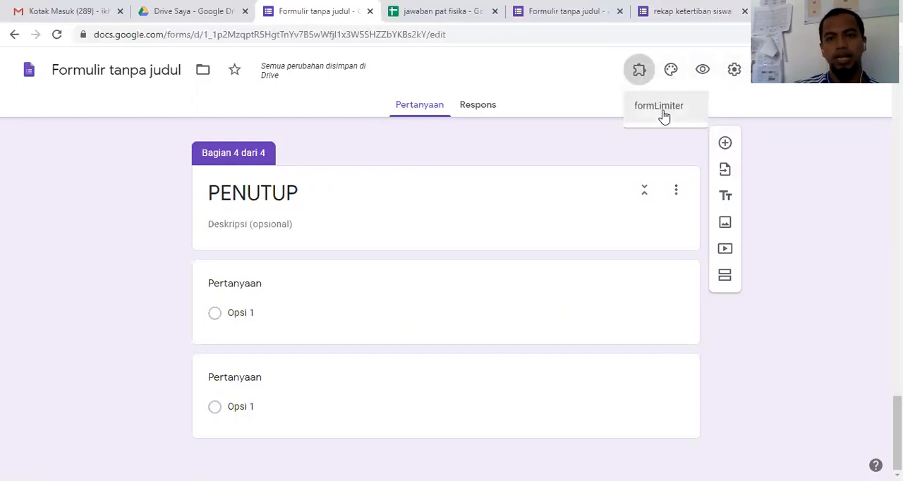
click(669, 109)
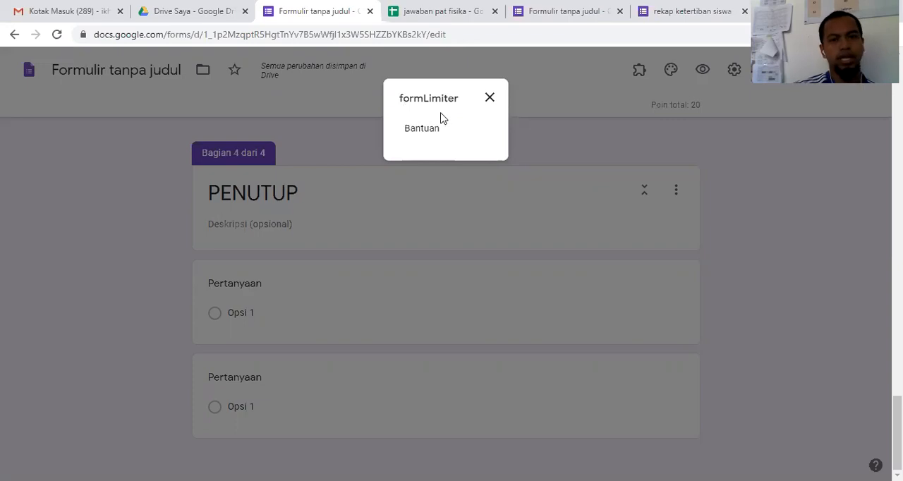
click(489, 100)
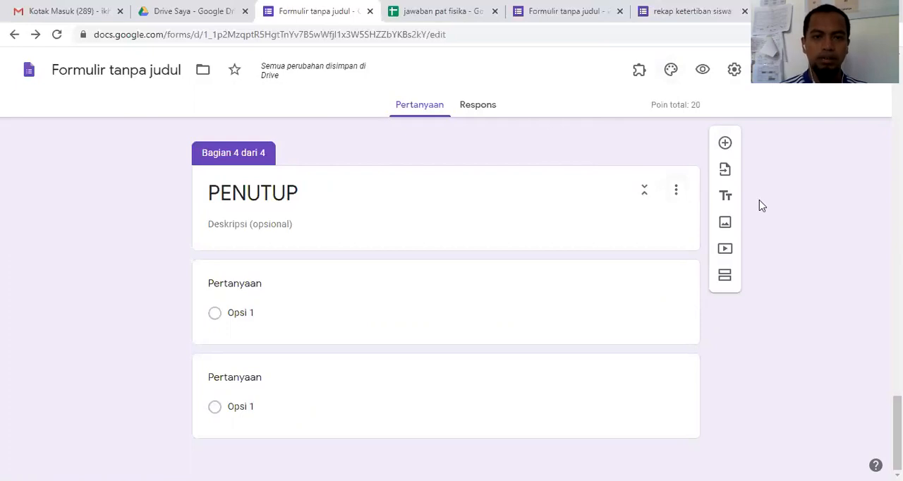
Step: Review the Nama Lengkap and Kelas questions in section 1, including their answer type and required setting
scroll(761, 205, up, 15)
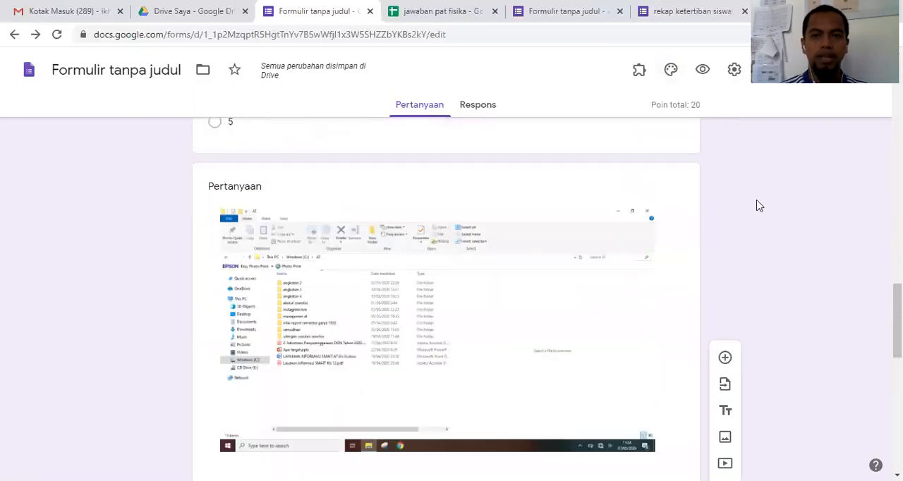
scroll(760, 205, up, 6)
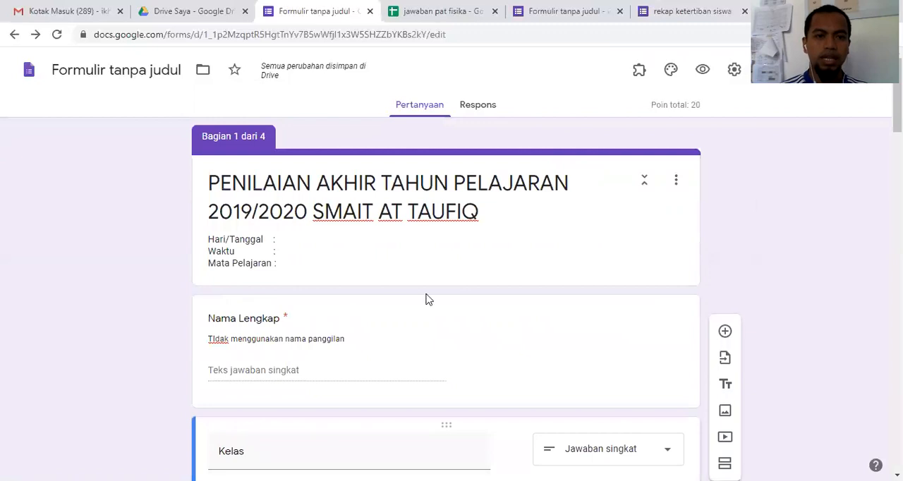
scroll(371, 333, down, 1)
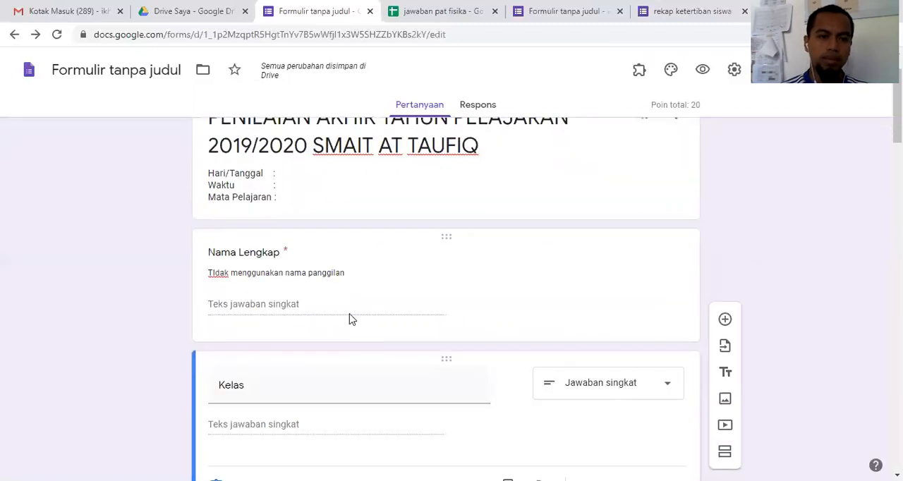
click(309, 306)
click(255, 332)
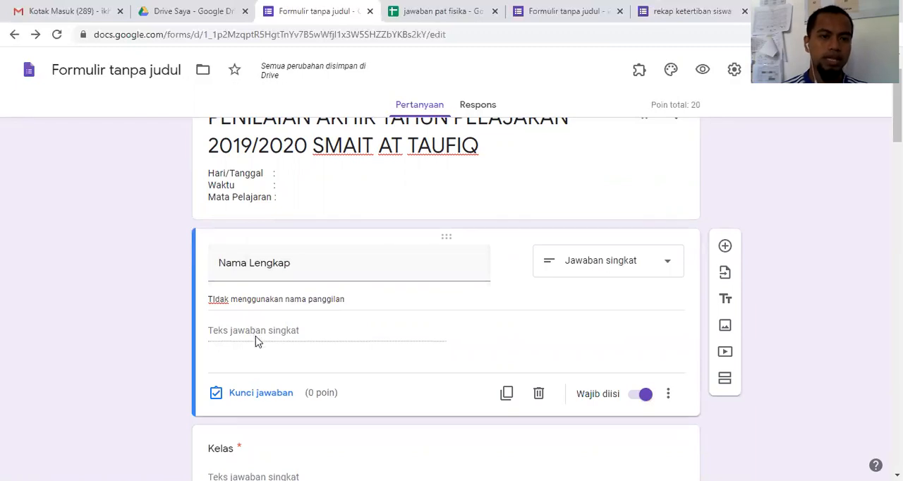
scroll(257, 340, down, 1)
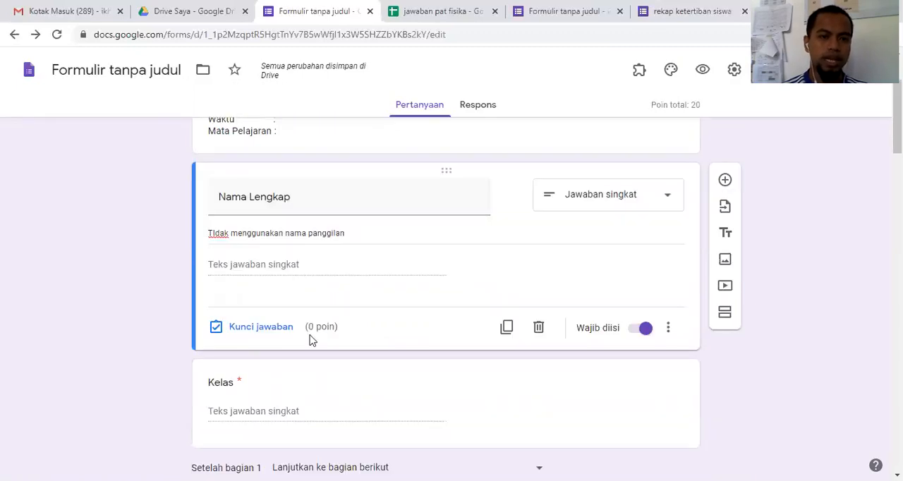
scroll(311, 341, down, 3)
click(315, 245)
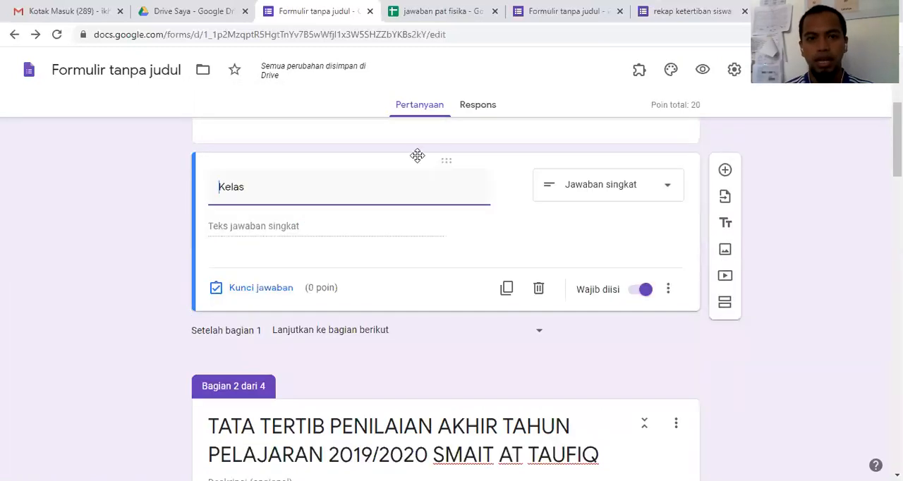
scroll(366, 164, up, 2)
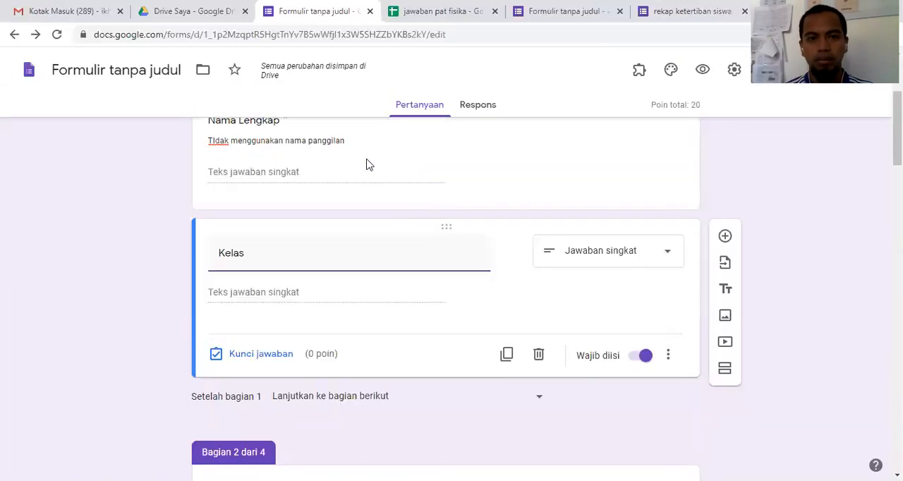
Step: Check the form's general settings, including the limit of one response per respondent, and save them
click(736, 71)
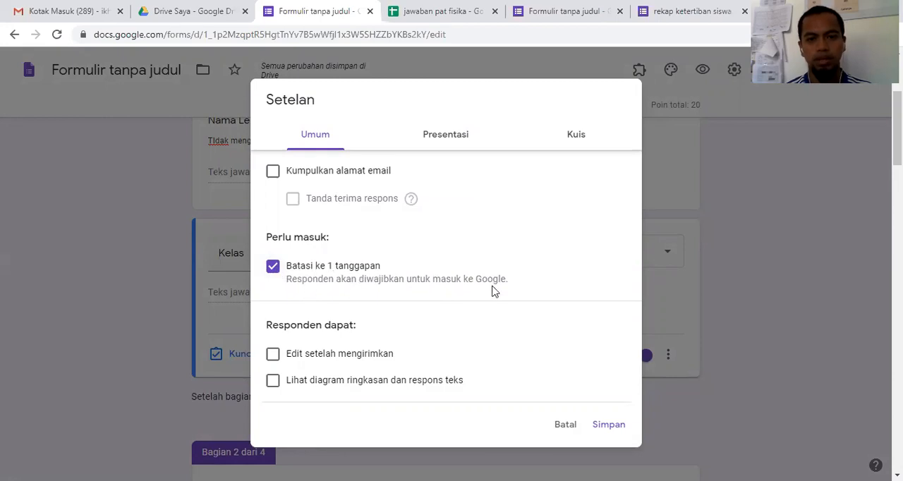
click(606, 424)
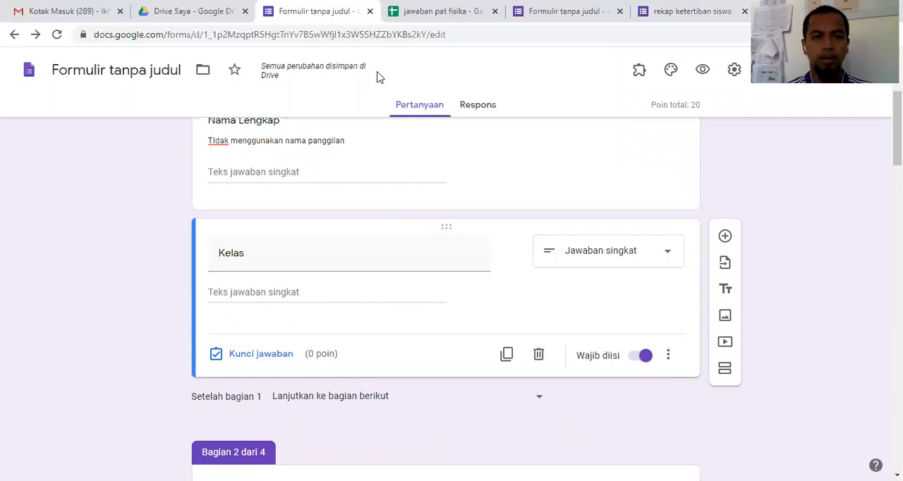
Step: Preview the form and try to continue past the first section with Kelas and Nama Lengkap left empty
click(702, 72)
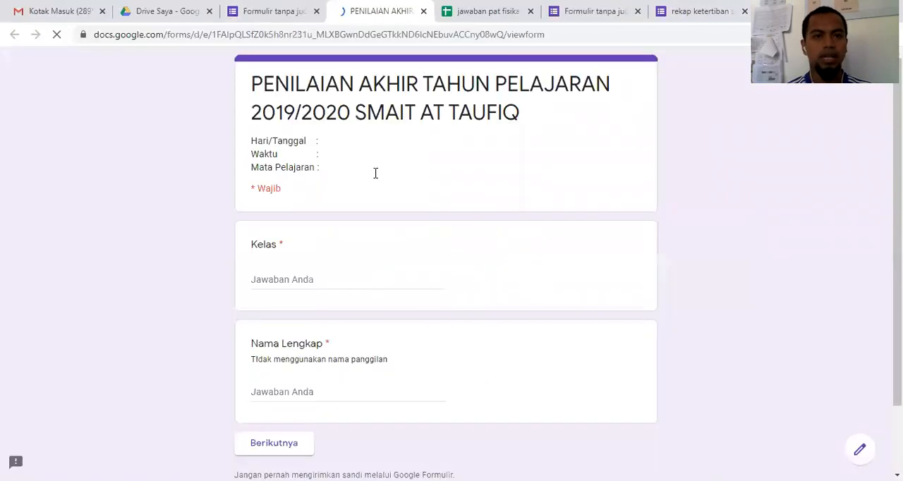
scroll(367, 184, down, 2)
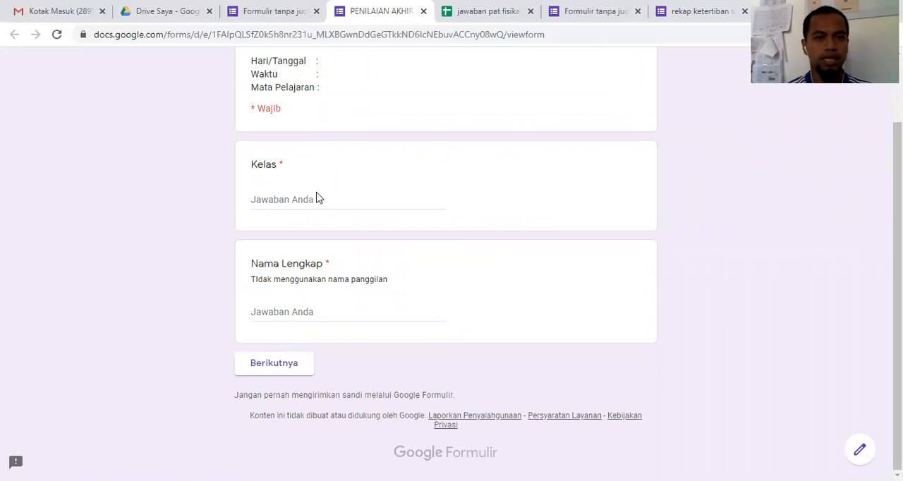
click(308, 311)
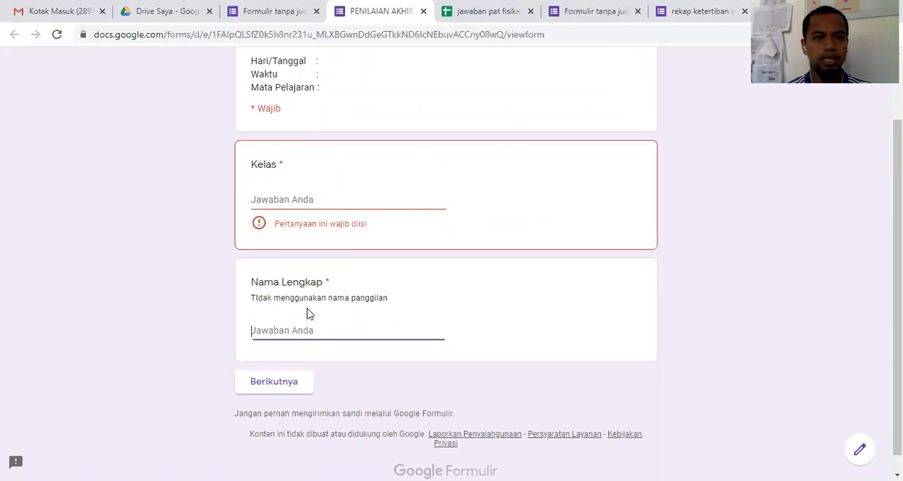
click(280, 388)
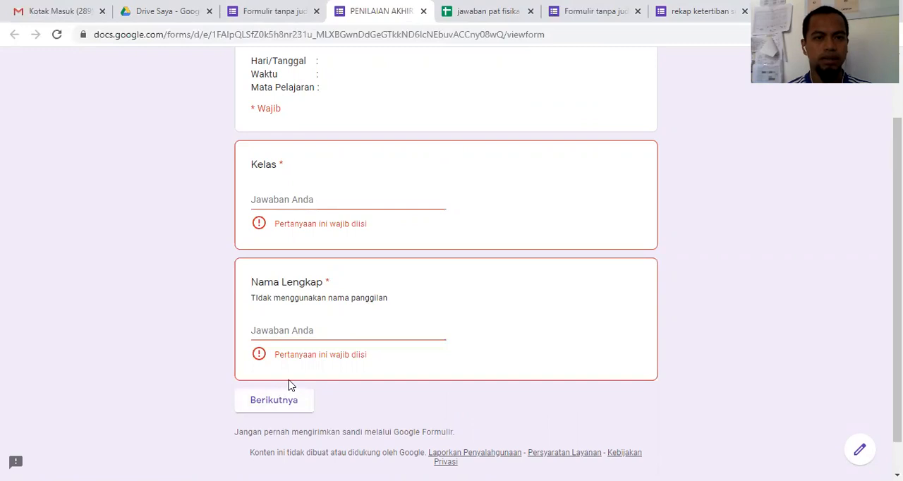
click(306, 393)
click(274, 405)
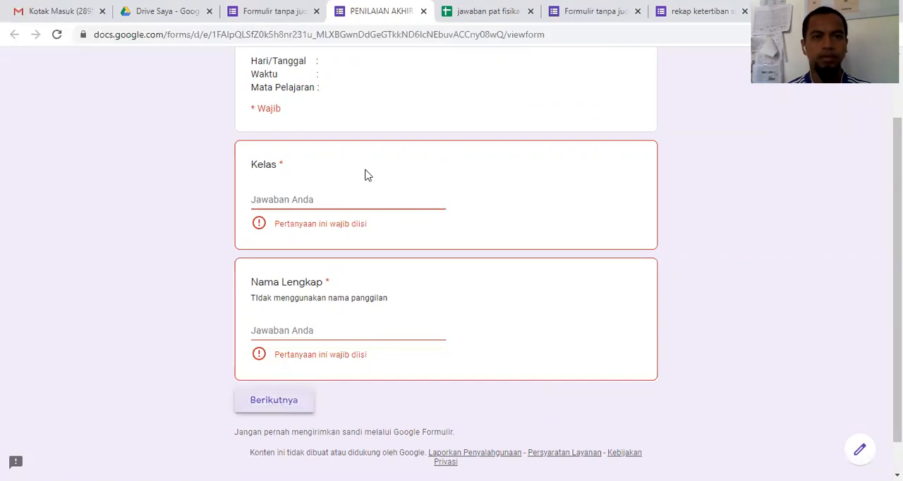
Step: Return from the preview to the form editor and look over section 1
key(ctrl+shift+Tab)
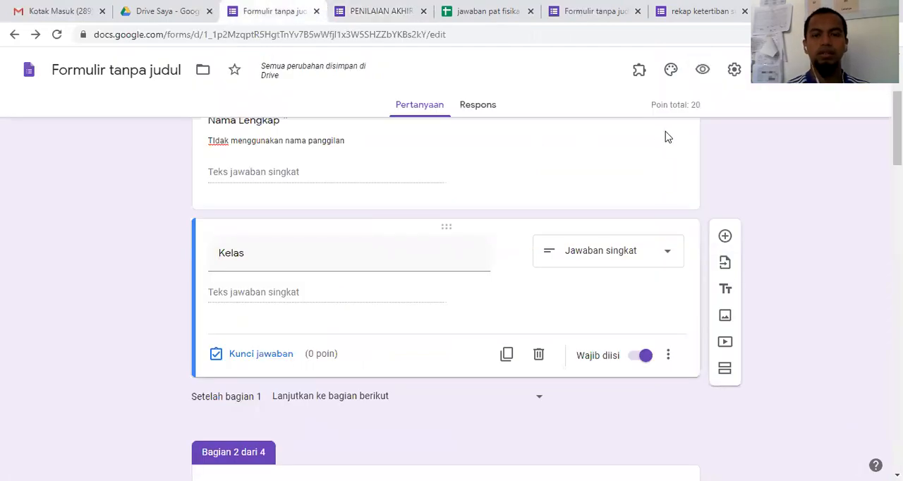
scroll(669, 131, up, 2)
scroll(605, 120, down, 1)
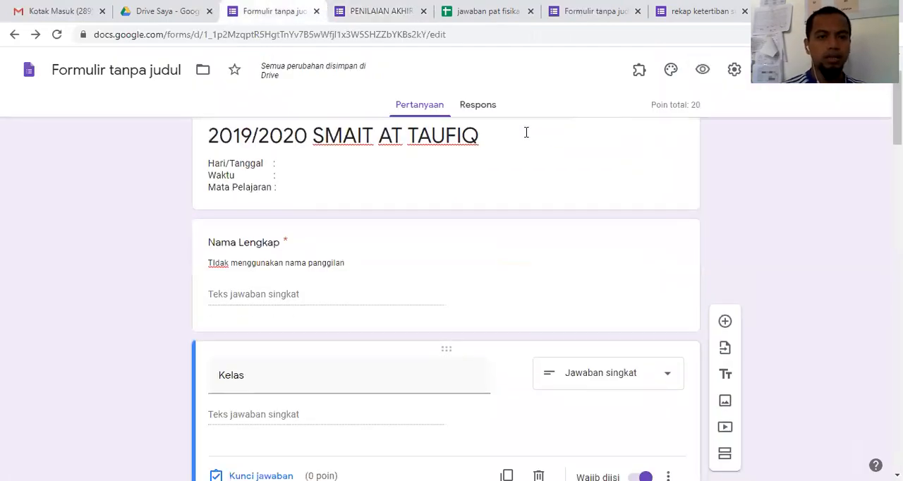